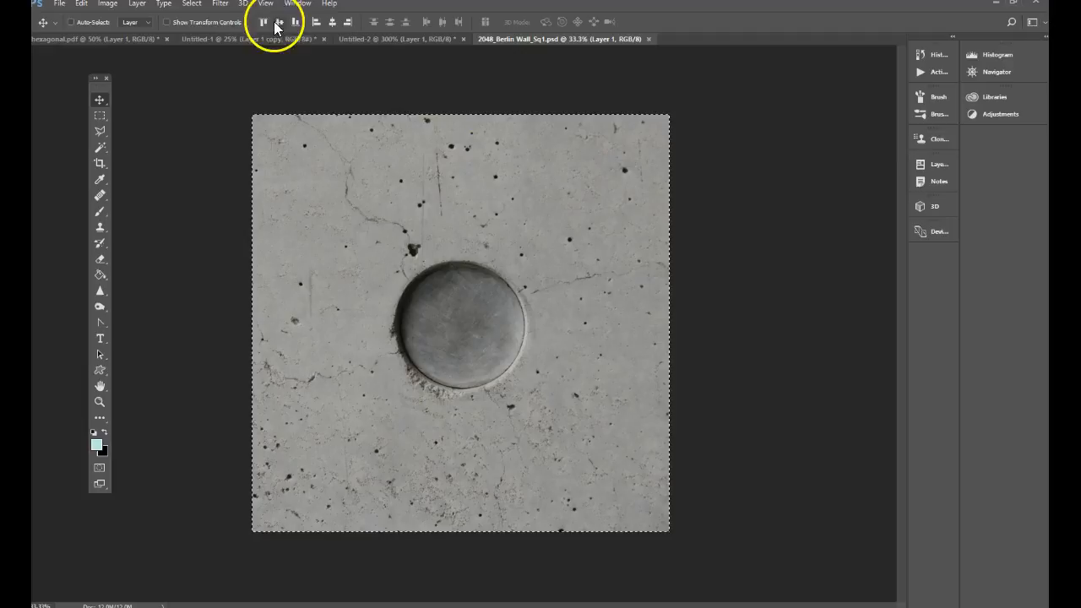
Check the concrete image's pixel width, height and resolution in the Image Size settings
{"action": "left_click", "coordinate": [219, 5]}
{"action": "left_click", "coordinate": [165, 91]}
{"action": "left_click", "coordinate": [108, 5]}
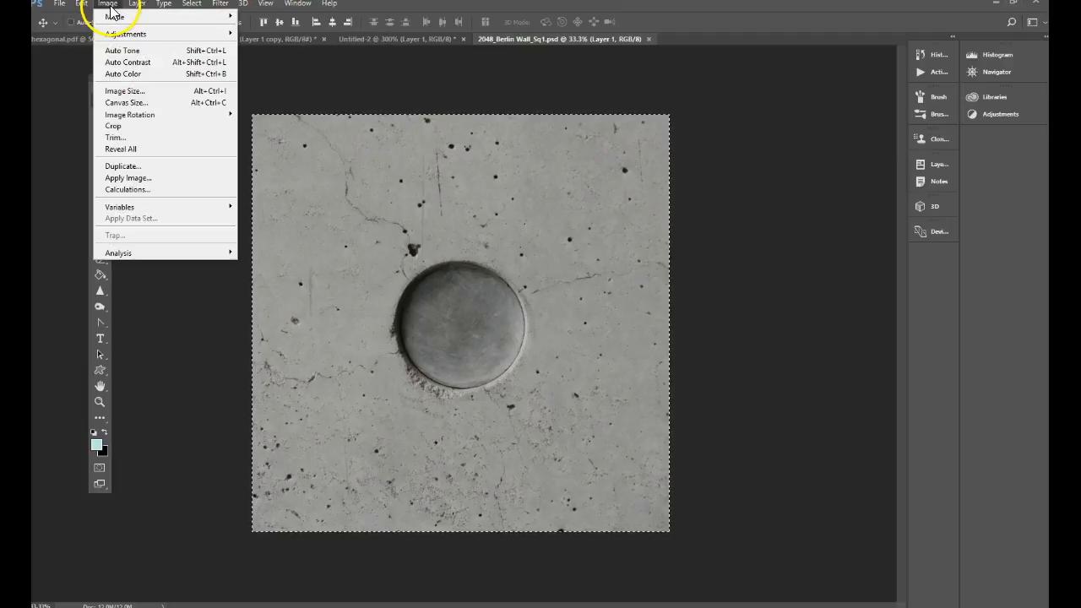
{"action": "left_click", "coordinate": [126, 92]}
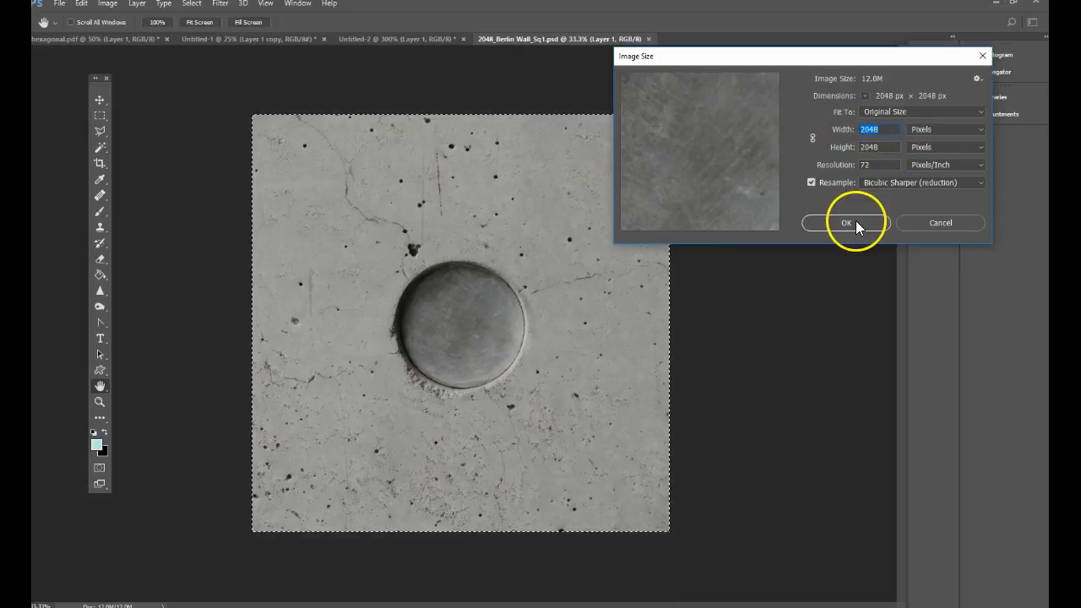
{"action": "left_click", "coordinate": [883, 132]}
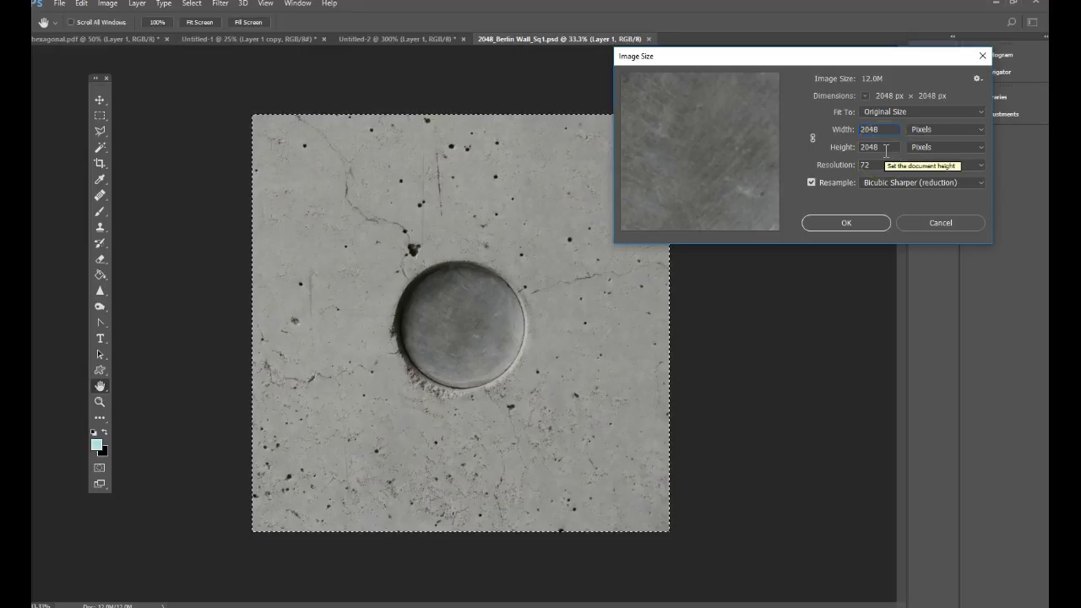
{"action": "left_click", "coordinate": [839, 223]}
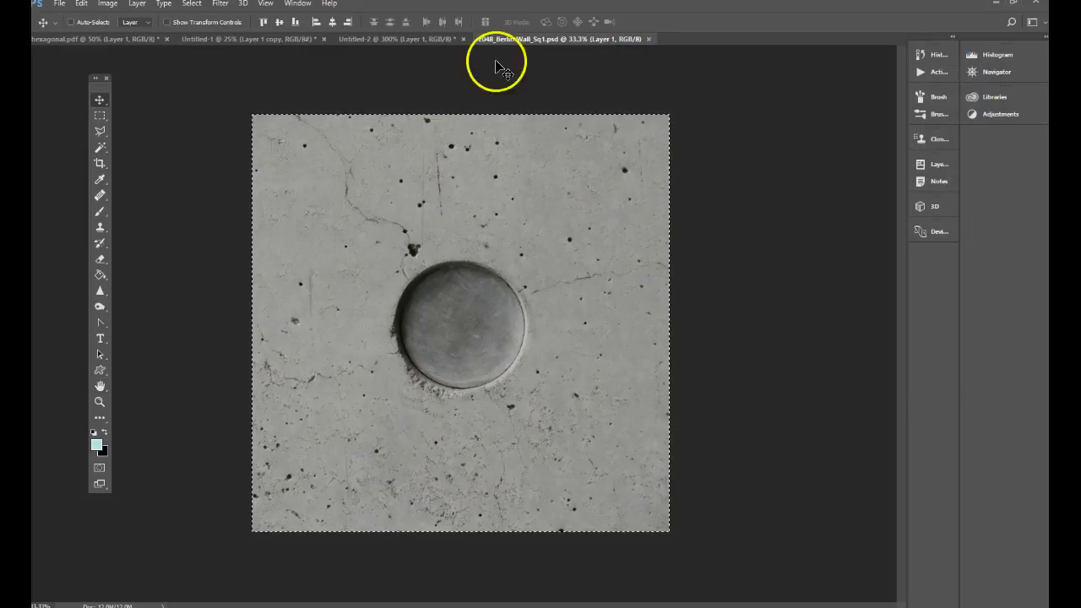
Apply the Offset filter at +1024 pixels right and +1024 pixels down, with undefined areas set to Wrap Around
{"action": "left_click", "coordinate": [221, 5]}
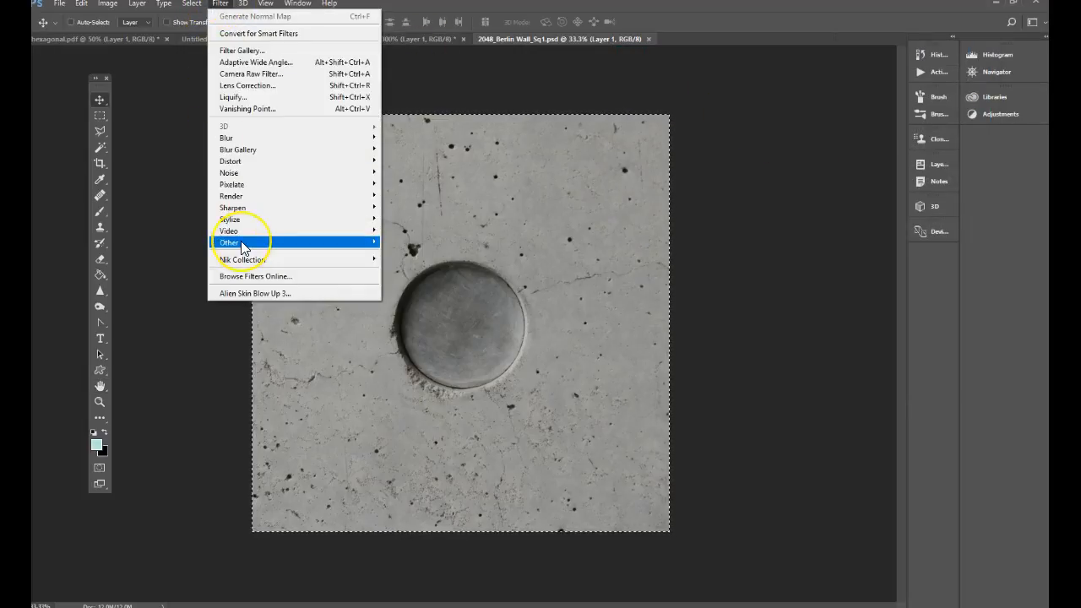
{"action": "mouse_move", "coordinate": [242, 244]}
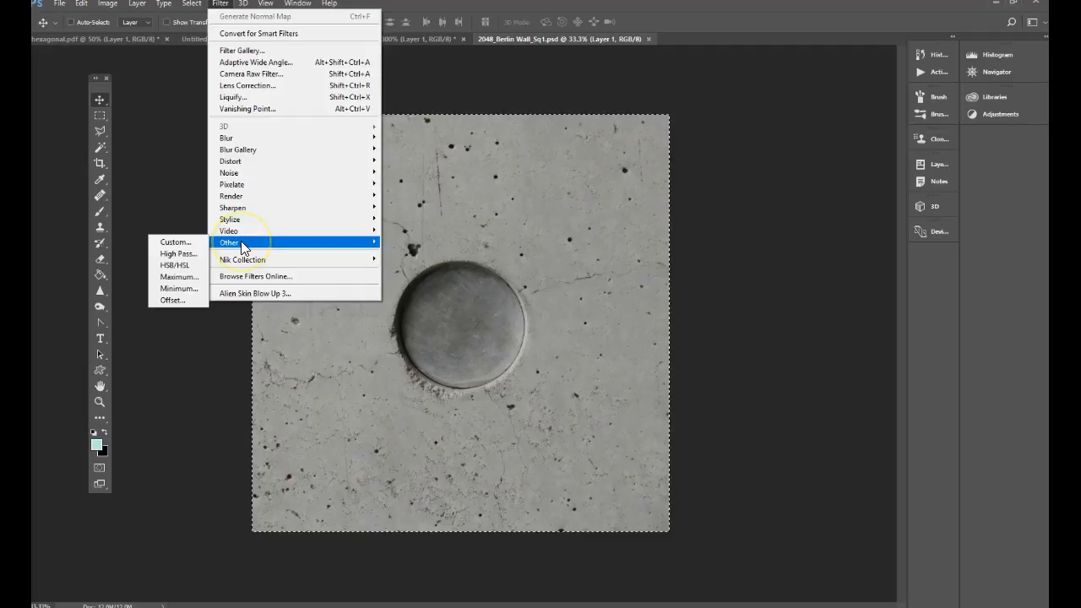
{"action": "left_click", "coordinate": [169, 300]}
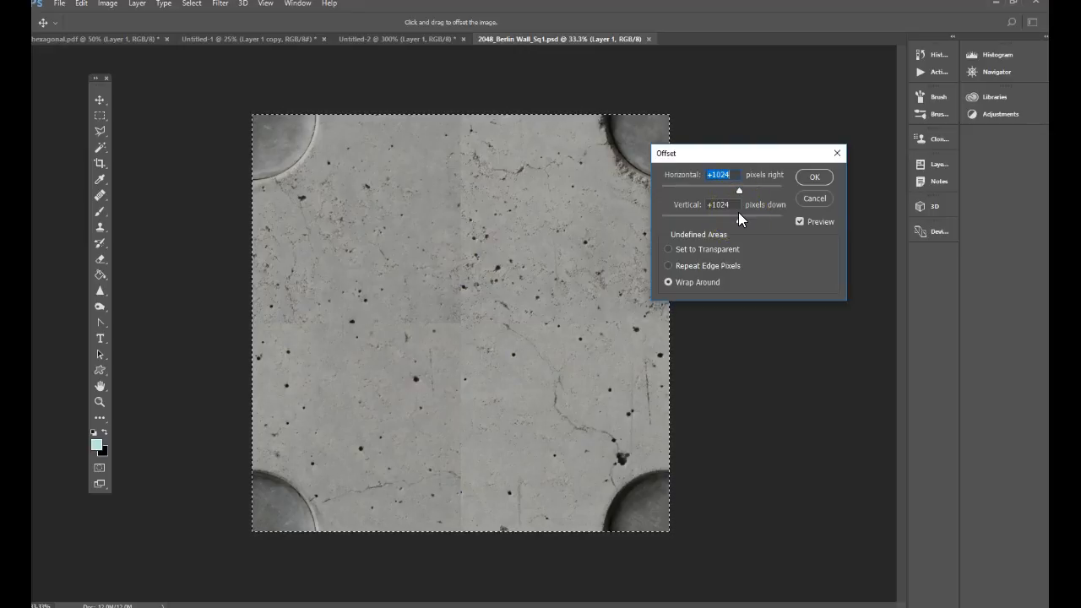
{"action": "left_click", "coordinate": [813, 179]}
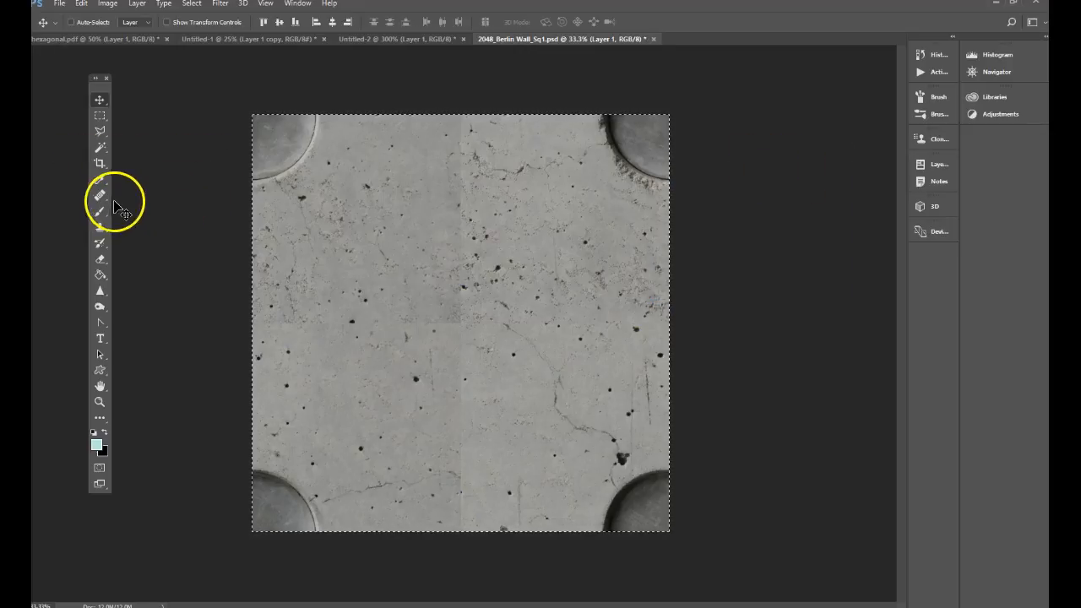
Move the floating tool palette next to the image and activate the Clone Stamp tool
{"action": "left_click_drag", "start_coordinate": [100, 84], "coordinate": [212, 112]}
{"action": "left_click", "coordinate": [213, 223]}
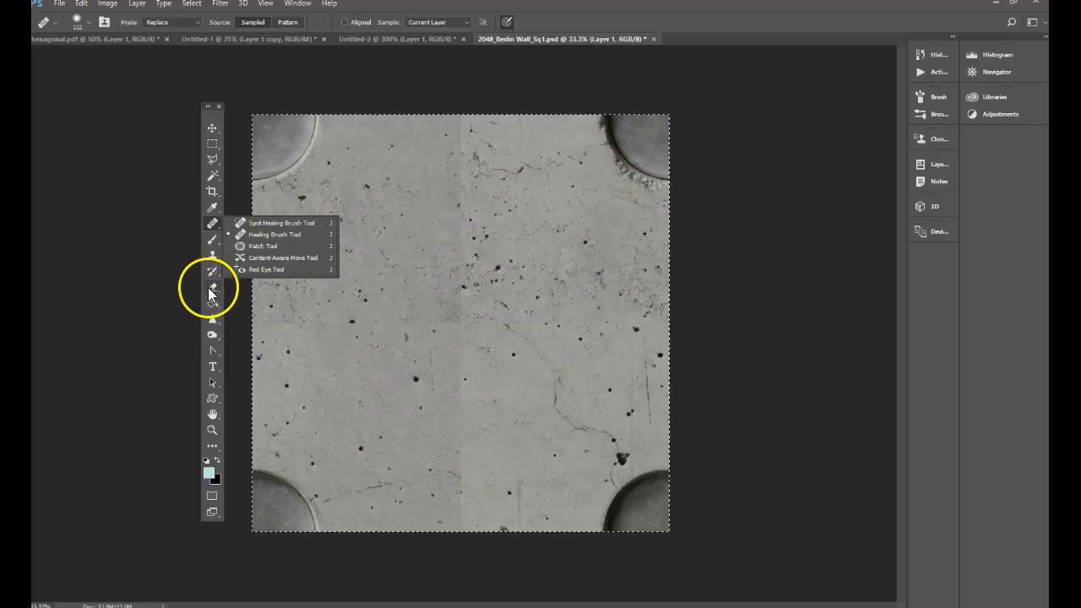
{"action": "left_click", "coordinate": [213, 255]}
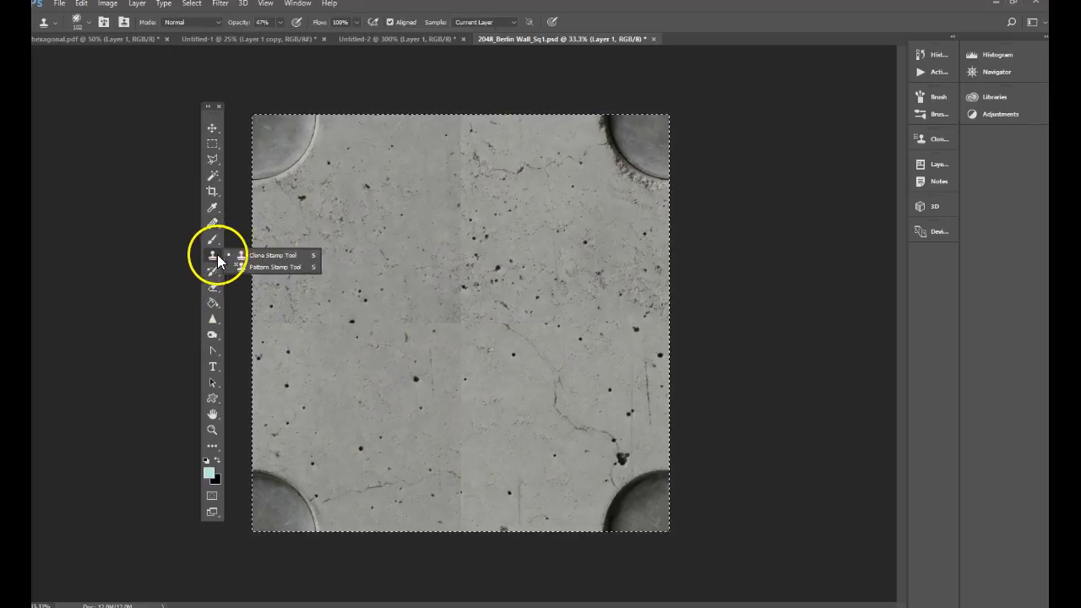
{"action": "left_click", "coordinate": [274, 254]}
{"action": "left_click", "coordinate": [150, 222]}
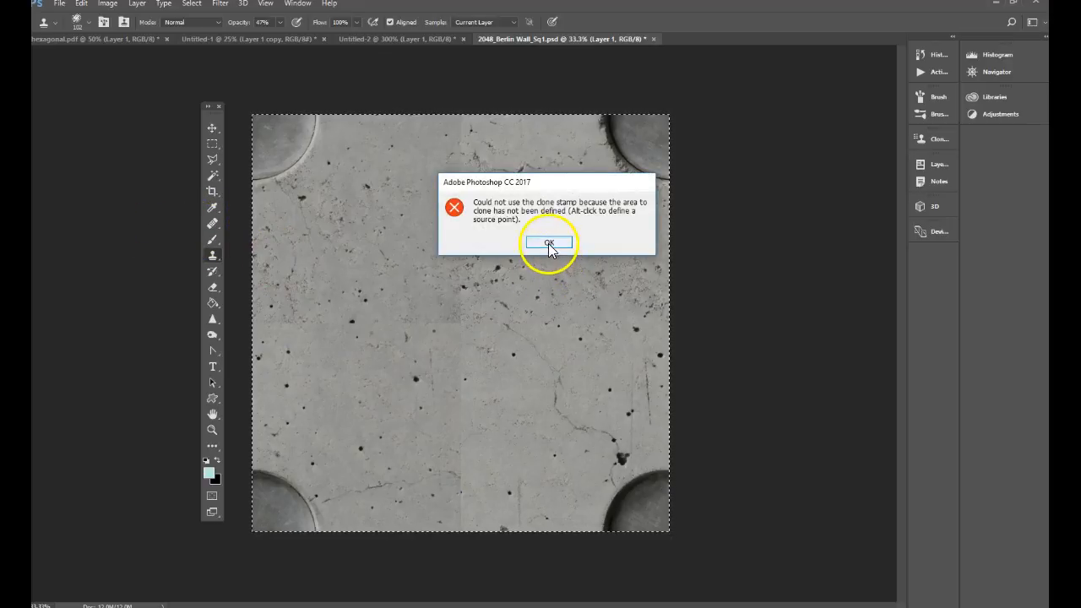
{"action": "left_click", "coordinate": [548, 243]}
{"action": "left_click", "coordinate": [214, 223]}
{"action": "left_click", "coordinate": [216, 223]}
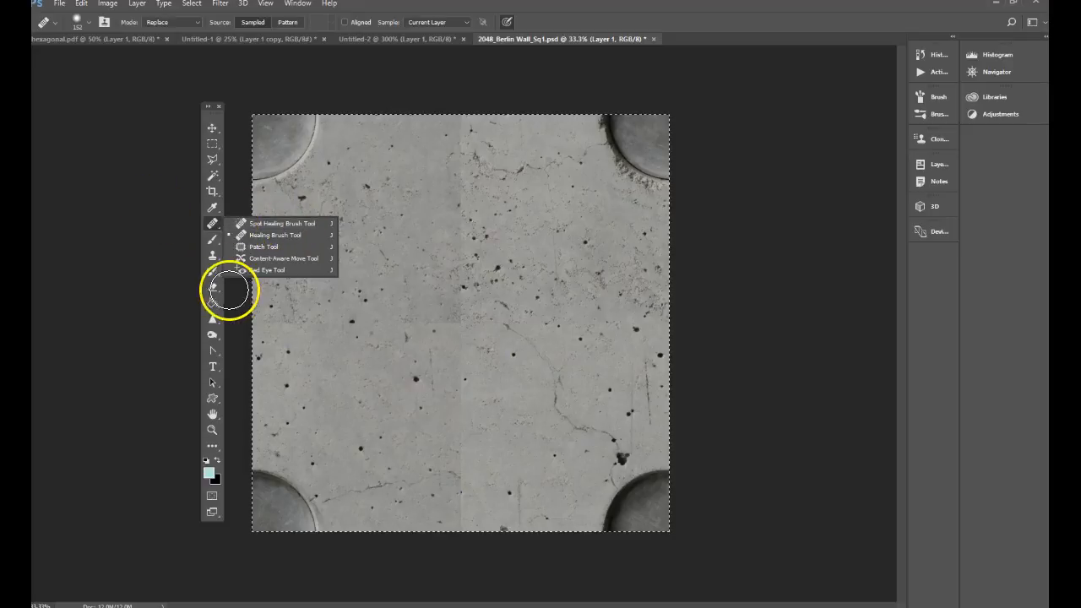
{"action": "left_click", "coordinate": [212, 256]}
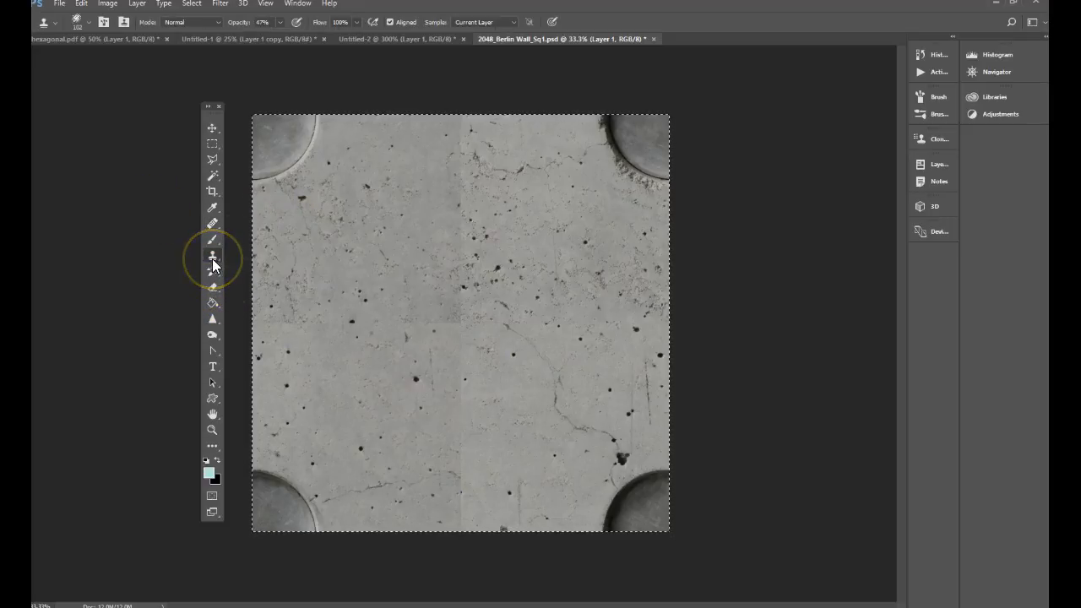
{"action": "left_click", "coordinate": [212, 257]}
{"action": "left_click", "coordinate": [282, 253]}
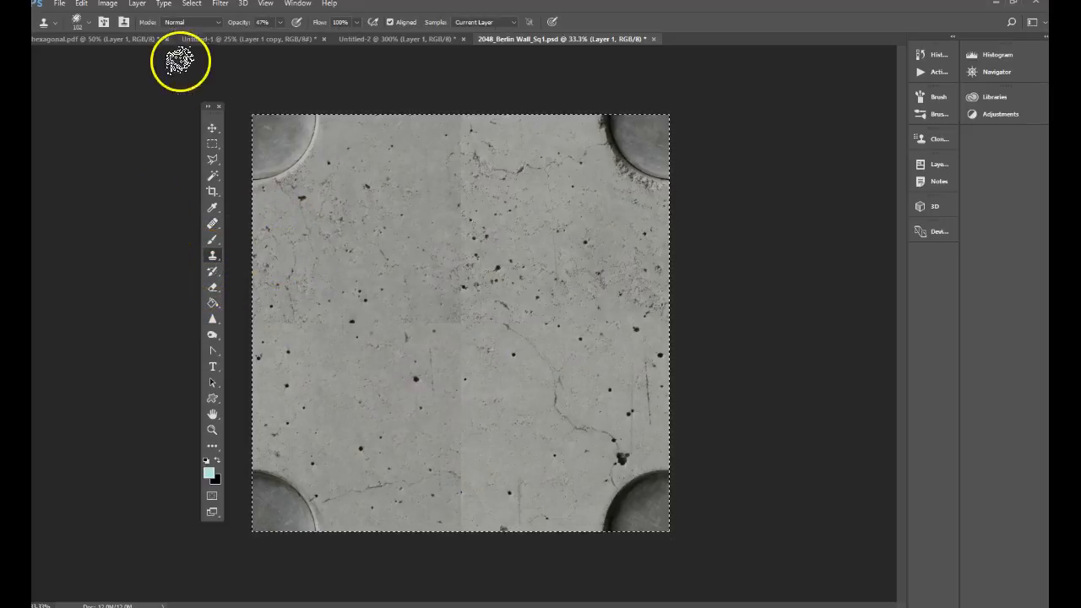
Choose the recent 102 px textured brush tip for the Clone Stamp
{"action": "left_click", "coordinate": [78, 20]}
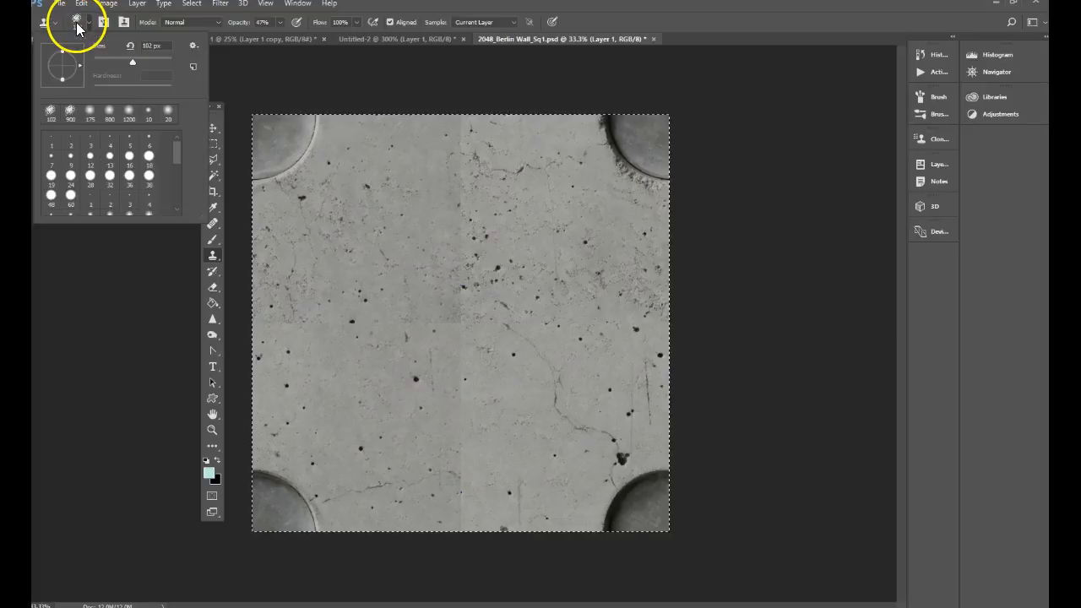
{"action": "left_click_drag", "start_coordinate": [176, 158], "coordinate": [181, 188]}
{"action": "left_click", "coordinate": [49, 113]}
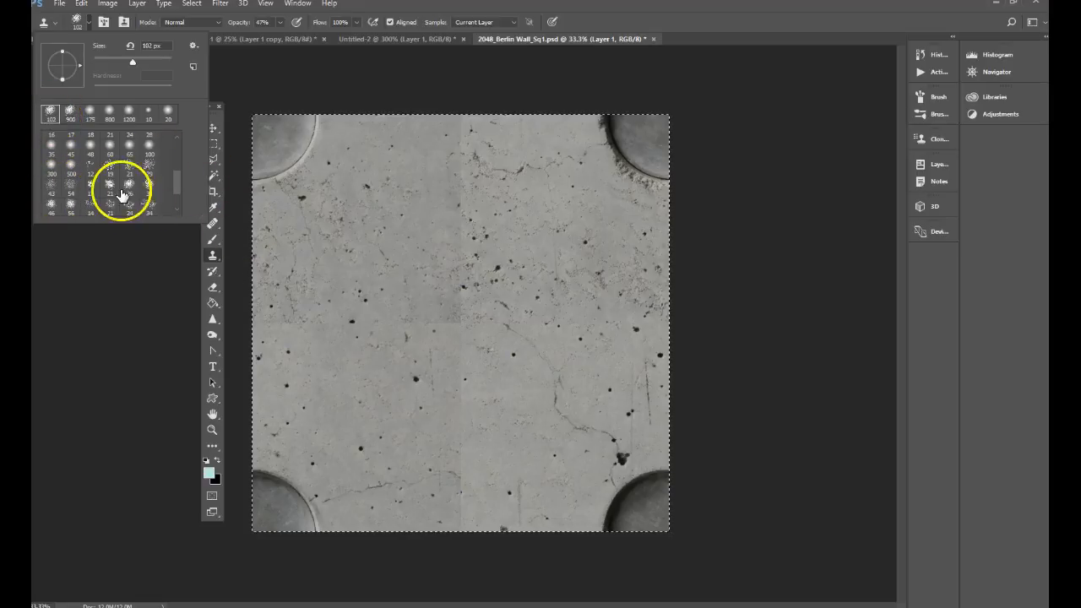
{"action": "mouse_move", "coordinate": [174, 181]}
{"action": "left_mouse_down"}
{"action": "mouse_move", "coordinate": [177, 201]}
{"action": "mouse_move", "coordinate": [175, 181]}
{"action": "left_mouse_up"}
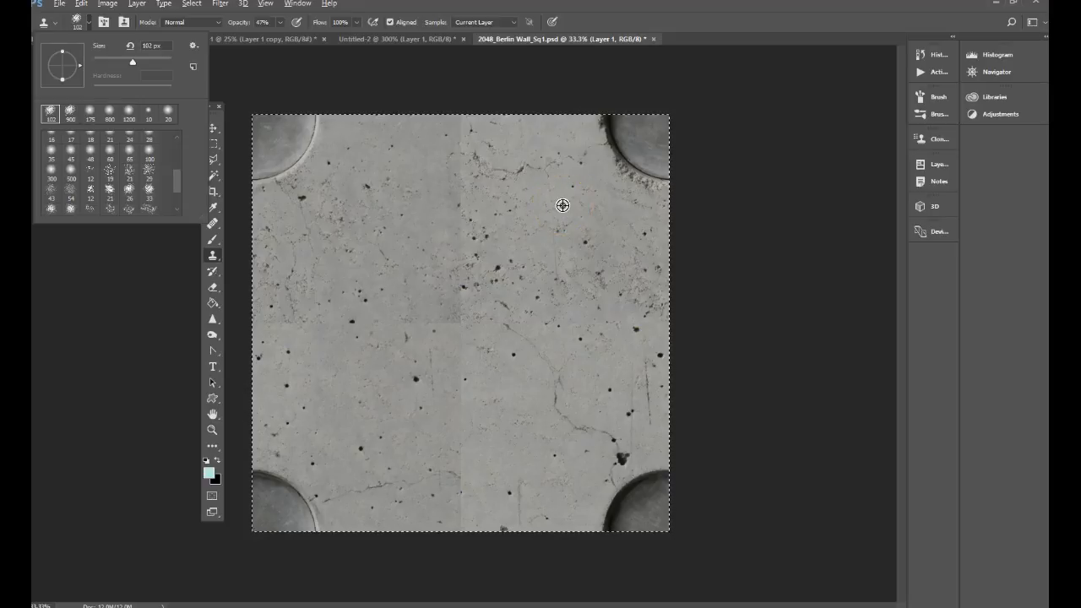
Clone nearby concrete over the upper half of the vertical seam down to the image centre
{"action": "left_click", "coordinate": [558, 207], "text": "alt"}
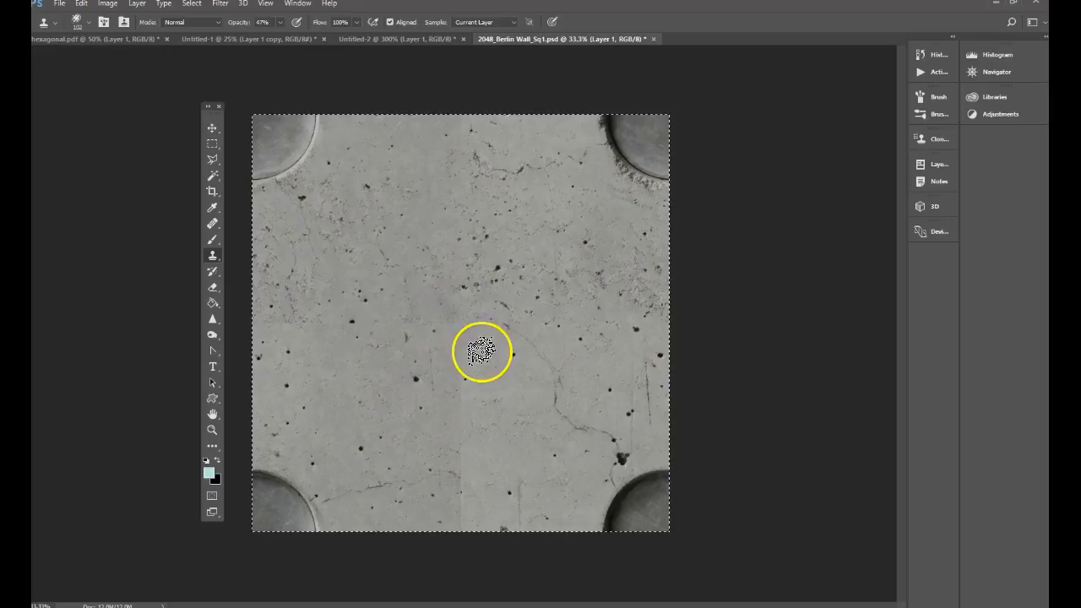
{"action": "left_click", "coordinate": [514, 392], "text": "alt"}
{"action": "mouse_move", "coordinate": [463, 338]}
{"action": "left_mouse_down"}
{"action": "mouse_move", "coordinate": [458, 371]}
{"action": "mouse_move", "coordinate": [463, 323]}
{"action": "left_mouse_up"}
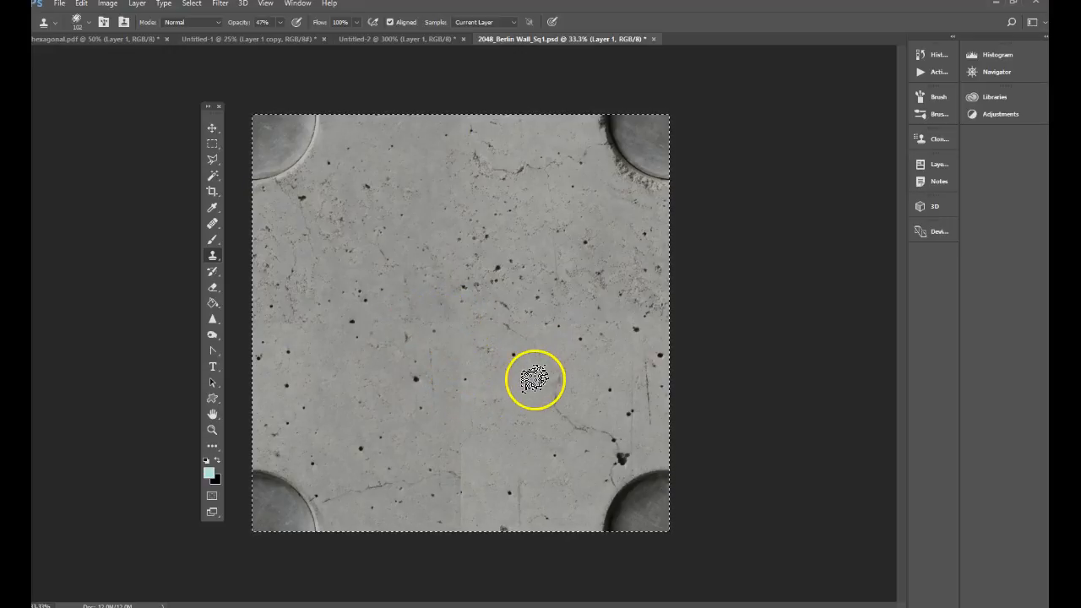
Clone sampled concrete over the right half of the horizontal seam and the lower half of the vertical seam
{"action": "left_click", "coordinate": [563, 329], "text": "alt"}
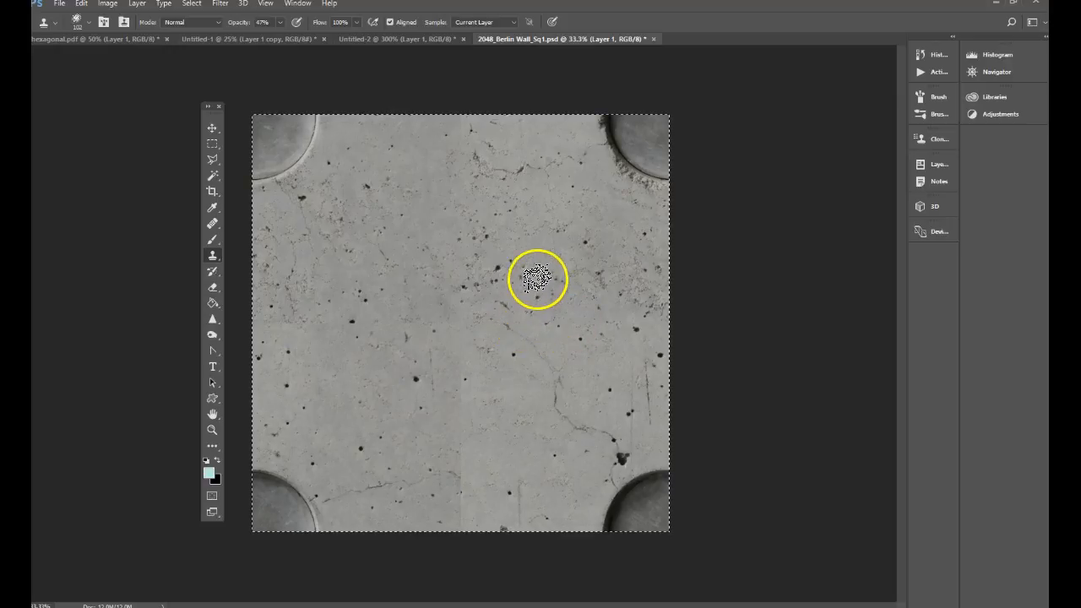
{"action": "left_click", "coordinate": [603, 278], "text": "alt"}
{"action": "left_click", "coordinate": [628, 327]}
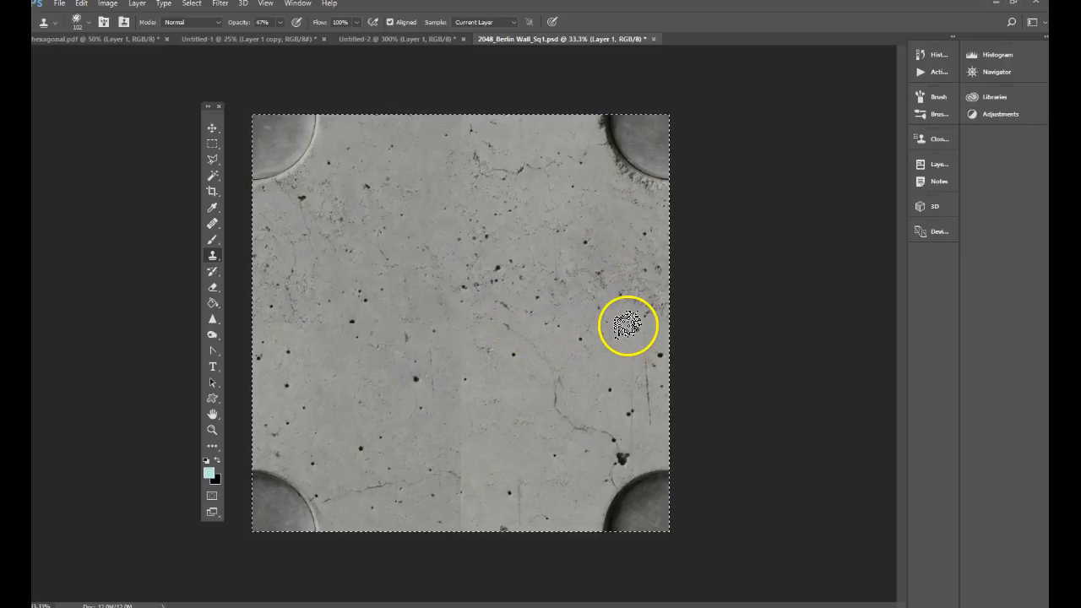
{"action": "mouse_move", "coordinate": [598, 320]}
{"action": "left_mouse_down"}
{"action": "mouse_move", "coordinate": [579, 330]}
{"action": "mouse_move", "coordinate": [537, 318]}
{"action": "left_mouse_up"}
{"action": "left_click", "coordinate": [507, 391], "text": "alt"}
{"action": "mouse_move", "coordinate": [463, 358]}
{"action": "left_mouse_down"}
{"action": "mouse_move", "coordinate": [459, 434]}
{"action": "mouse_move", "coordinate": [458, 391]}
{"action": "mouse_move", "coordinate": [471, 410]}
{"action": "mouse_move", "coordinate": [398, 391]}
{"action": "mouse_move", "coordinate": [535, 439]}
{"action": "mouse_move", "coordinate": [448, 492]}
{"action": "mouse_move", "coordinate": [445, 467]}
{"action": "mouse_move", "coordinate": [459, 448]}
{"action": "mouse_move", "coordinate": [463, 513]}
{"action": "left_mouse_up"}
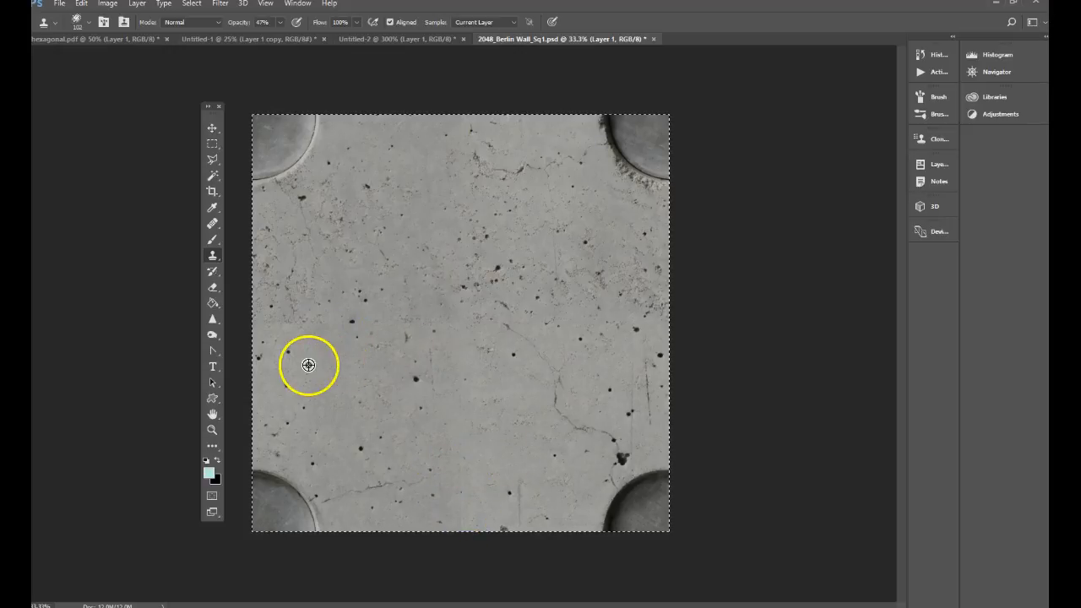
Clone over the left half of the horizontal seam and touch up the remaining tone differences around the image centre
{"action": "mouse_move", "coordinate": [292, 320]}
{"action": "left_mouse_down"}
{"action": "mouse_move", "coordinate": [323, 318]}
{"action": "mouse_move", "coordinate": [307, 316]}
{"action": "mouse_move", "coordinate": [309, 261]}
{"action": "mouse_move", "coordinate": [316, 334]}
{"action": "mouse_move", "coordinate": [295, 330]}
{"action": "mouse_move", "coordinate": [420, 328]}
{"action": "mouse_move", "coordinate": [401, 317]}
{"action": "mouse_move", "coordinate": [452, 329]}
{"action": "mouse_move", "coordinate": [464, 296]}
{"action": "mouse_move", "coordinate": [483, 330]}
{"action": "left_mouse_up"}
{"action": "left_click", "coordinate": [333, 269], "text": "alt"}
{"action": "left_click", "coordinate": [409, 214], "text": "alt"}
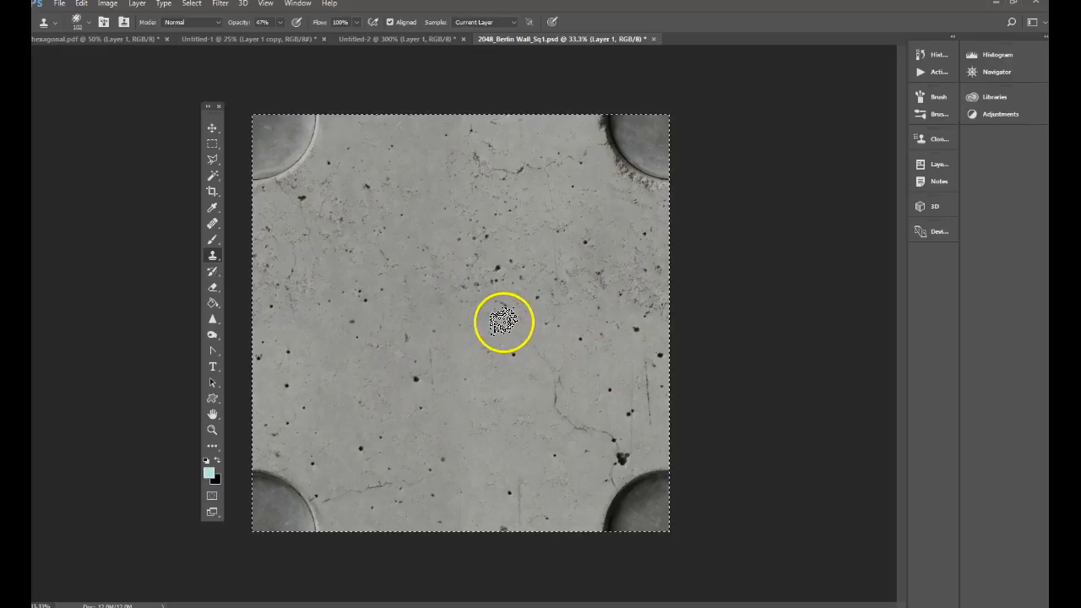
{"action": "mouse_move", "coordinate": [550, 310]}
{"action": "left_mouse_down"}
{"action": "mouse_move", "coordinate": [495, 251]}
{"action": "mouse_move", "coordinate": [475, 290]}
{"action": "mouse_move", "coordinate": [552, 374]}
{"action": "mouse_move", "coordinate": [467, 173]}
{"action": "left_mouse_up"}
{"action": "mouse_move", "coordinate": [319, 294]}
{"action": "left_mouse_down"}
{"action": "mouse_move", "coordinate": [537, 283]}
{"action": "mouse_move", "coordinate": [558, 268]}
{"action": "mouse_move", "coordinate": [586, 186]}
{"action": "mouse_move", "coordinate": [453, 154]}
{"action": "mouse_move", "coordinate": [530, 251]}
{"action": "left_mouse_up"}
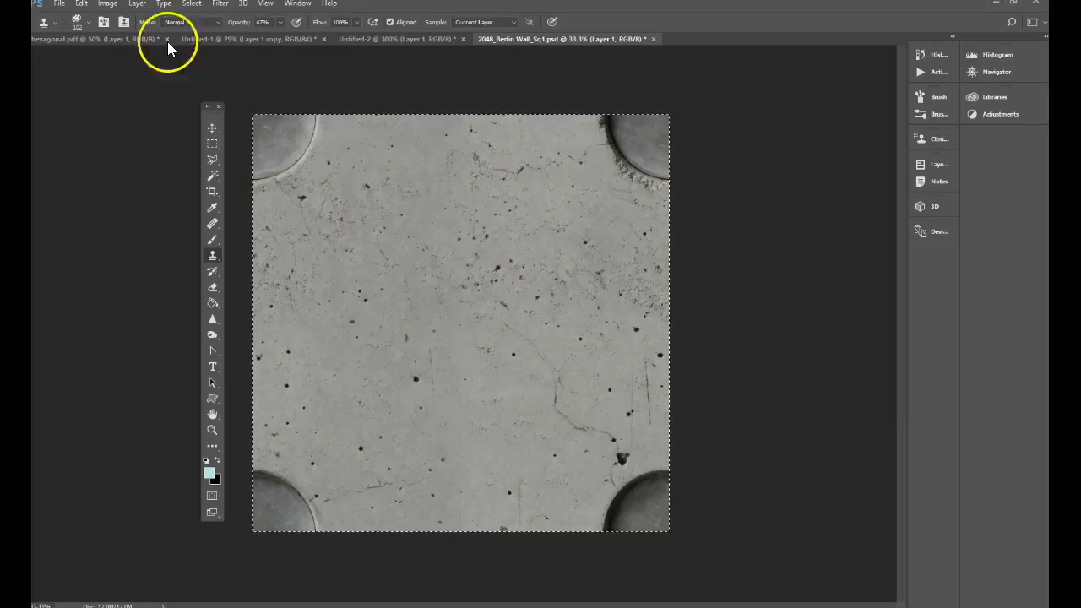
Define the retouched concrete image as a pattern named 2048_Berlin Wall_Sq1
{"action": "left_click", "coordinate": [81, 4]}
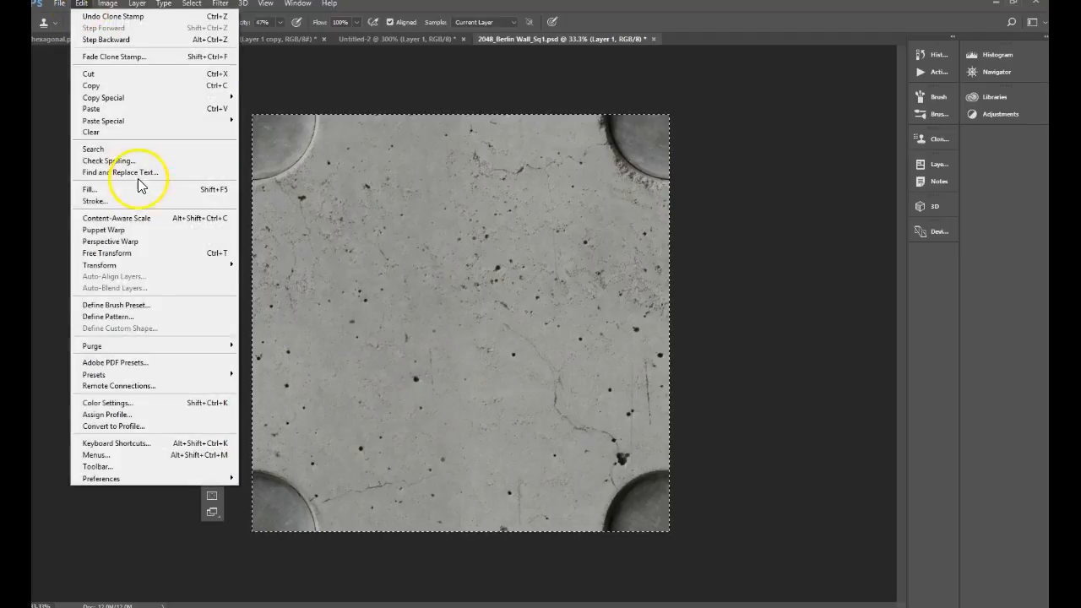
{"action": "left_click", "coordinate": [130, 319]}
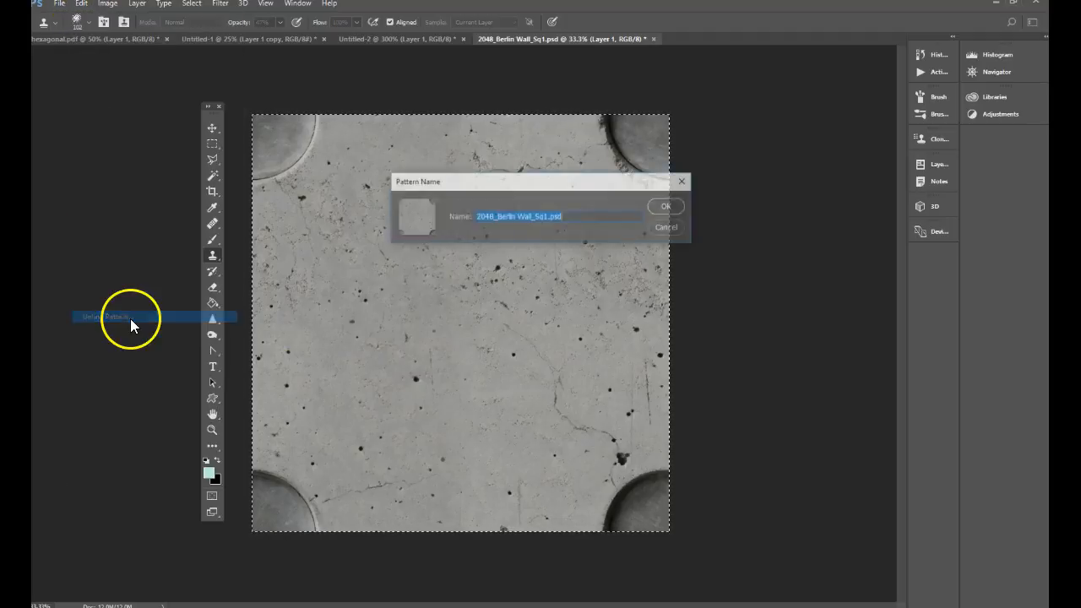
{"action": "left_click", "coordinate": [548, 217]}
{"action": "left_click_drag", "start_coordinate": [546, 217], "coordinate": [574, 217]}
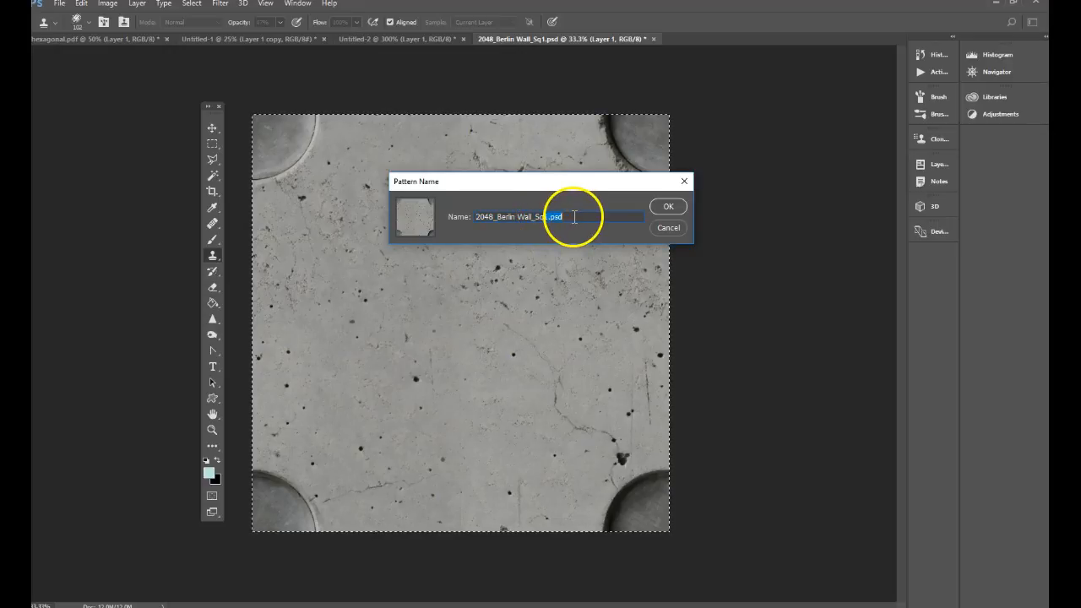
{"action": "key", "text": "BackSpace"}
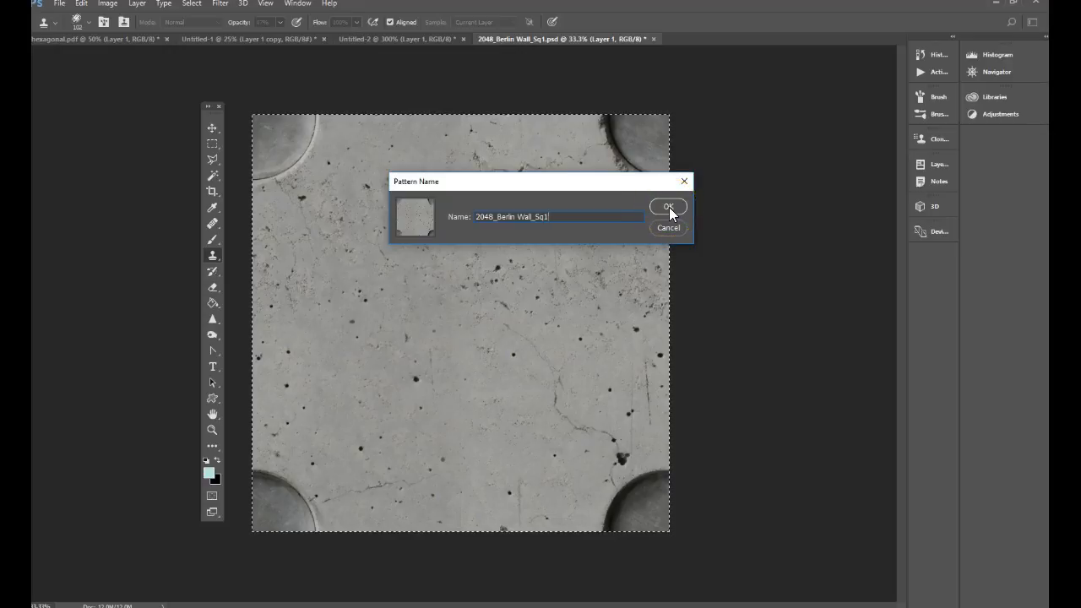
{"action": "left_click", "coordinate": [668, 208]}
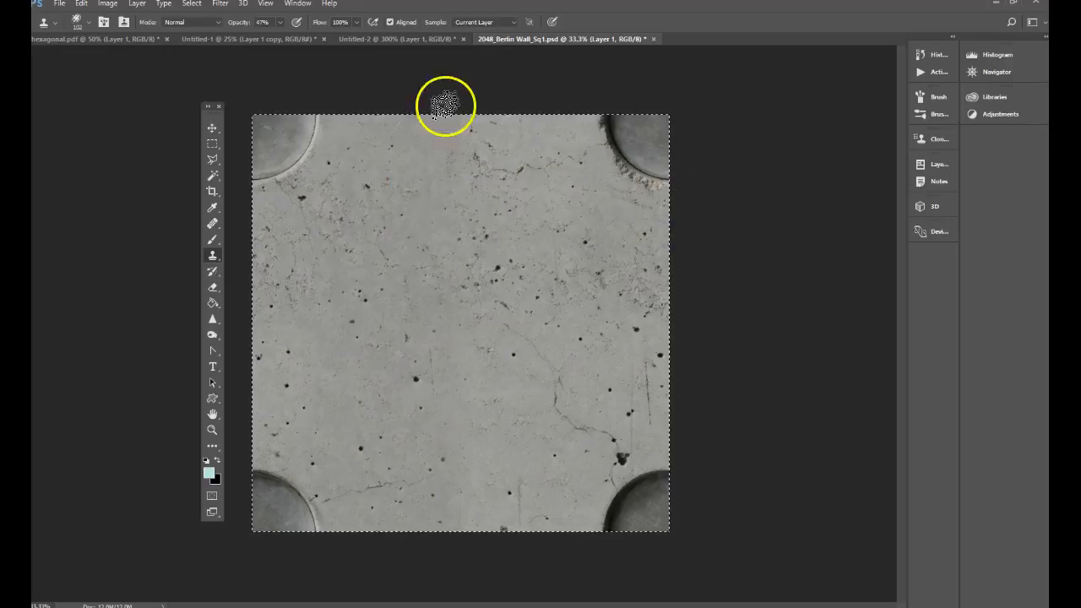
Create a new 4096 x 4096 pixel document at 72 pixels per inch with a white background
{"action": "left_click", "coordinate": [59, 3]}
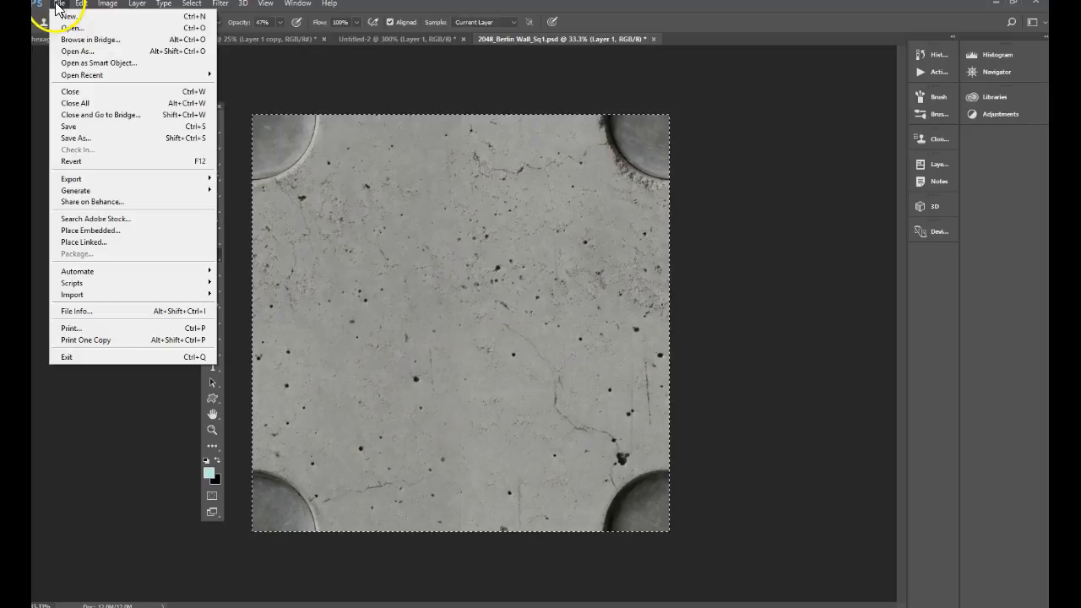
{"action": "left_click", "coordinate": [71, 16]}
{"action": "left_click", "coordinate": [715, 239]}
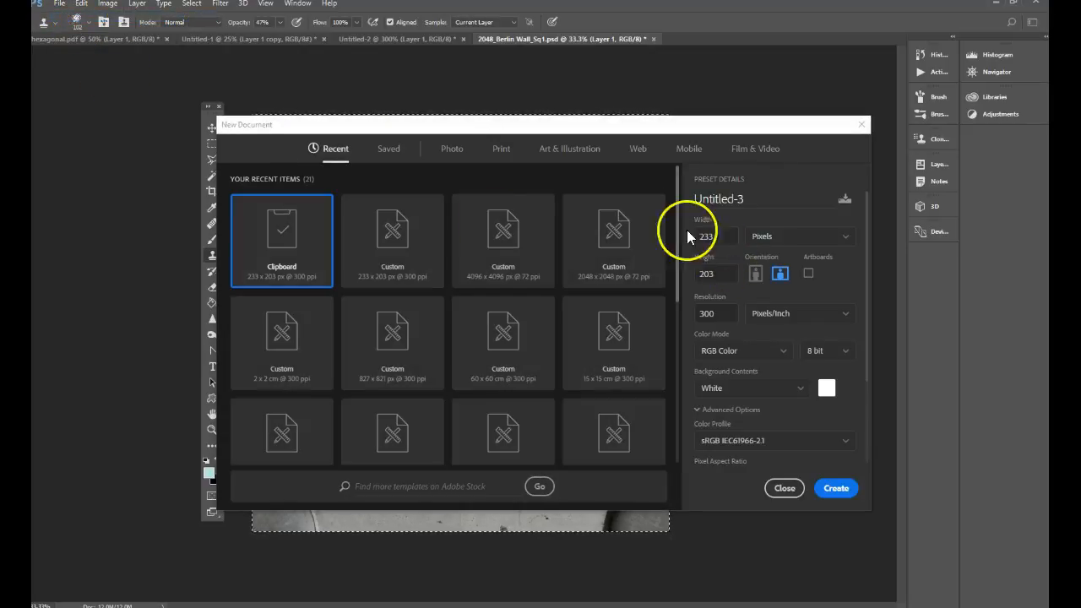
{"action": "double_click", "coordinate": [718, 238]}
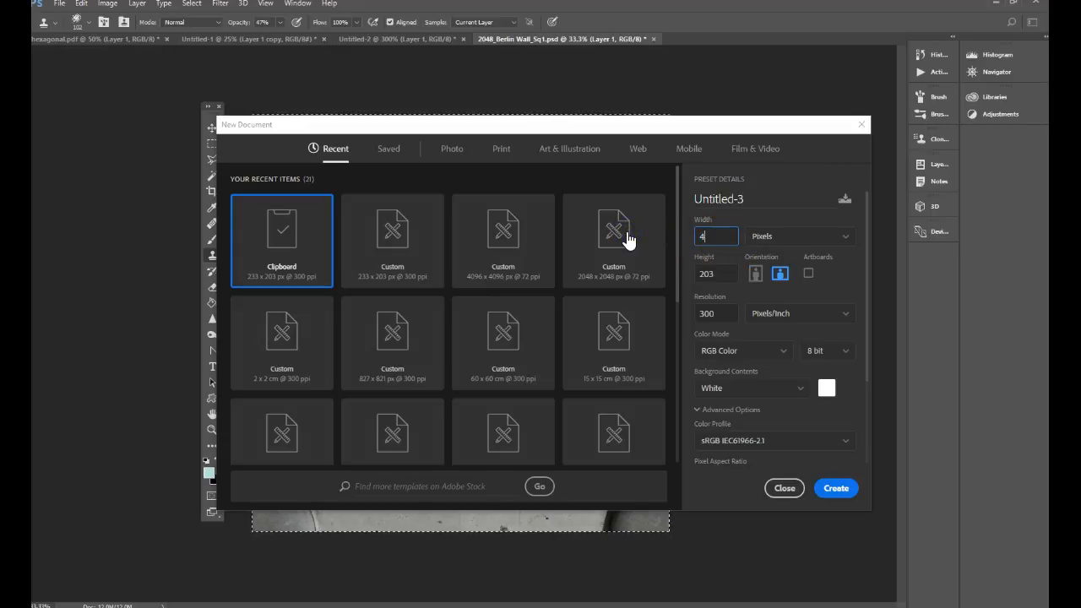
{"action": "type", "text": "4096"}
{"action": "double_click", "coordinate": [712, 272]}
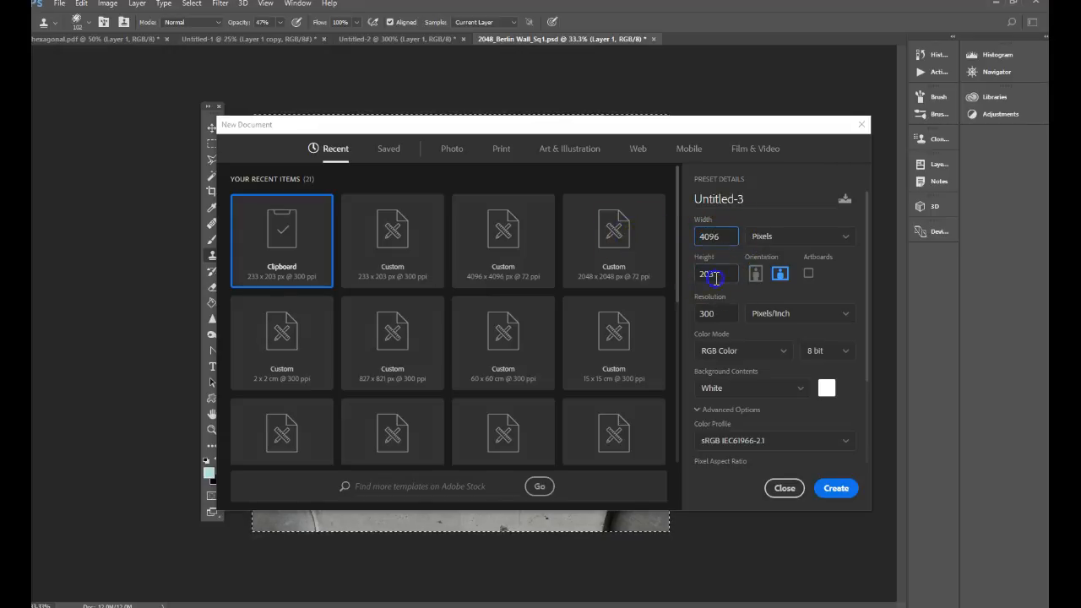
{"action": "type", "text": "4096"}
{"action": "double_click", "coordinate": [714, 314]}
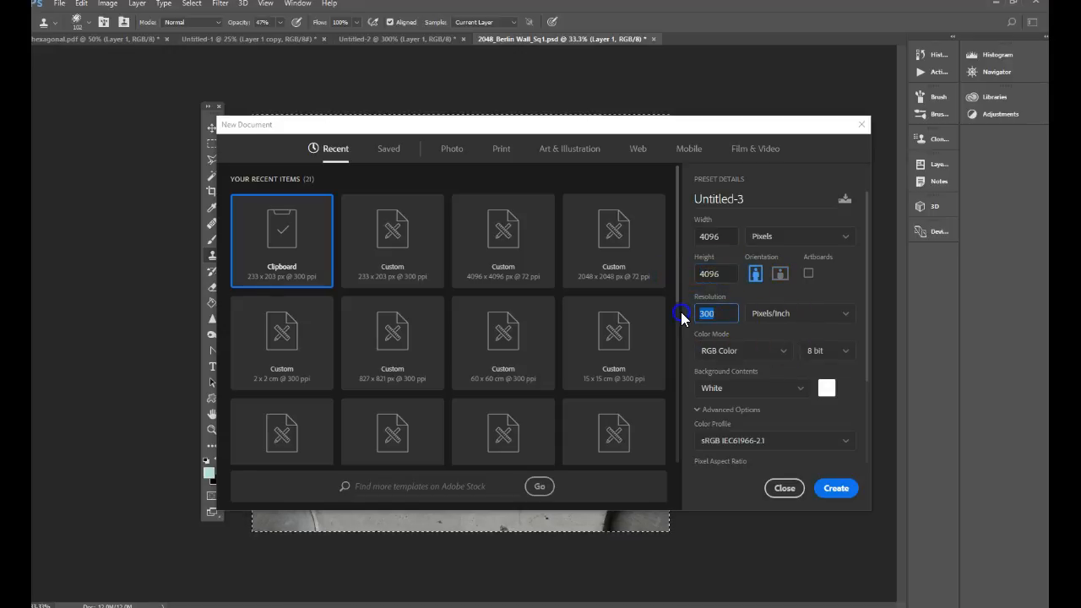
{"action": "type", "text": "72"}
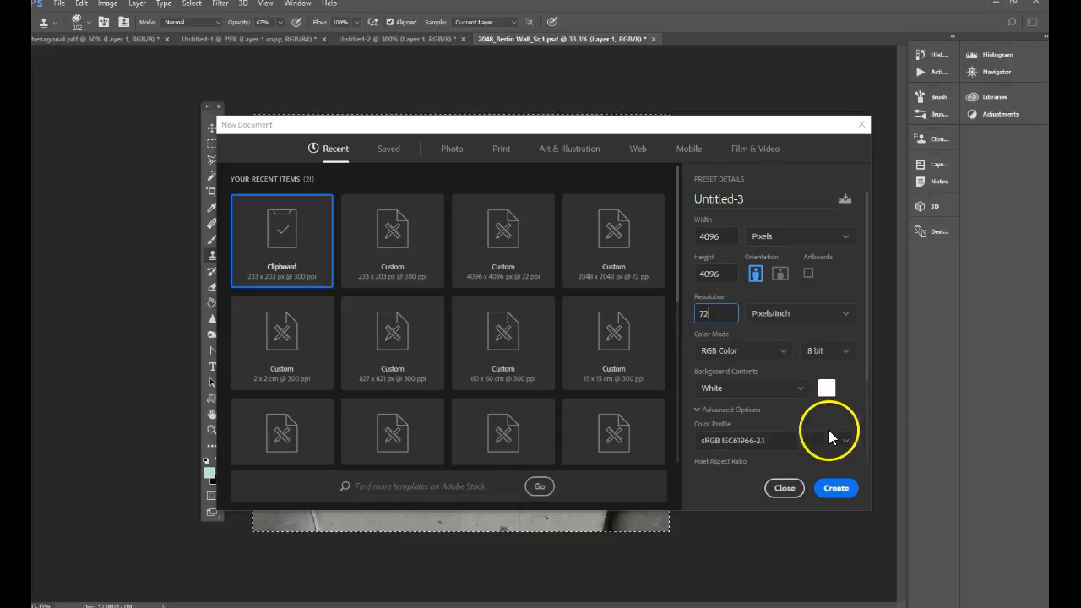
{"action": "left_click", "coordinate": [835, 490]}
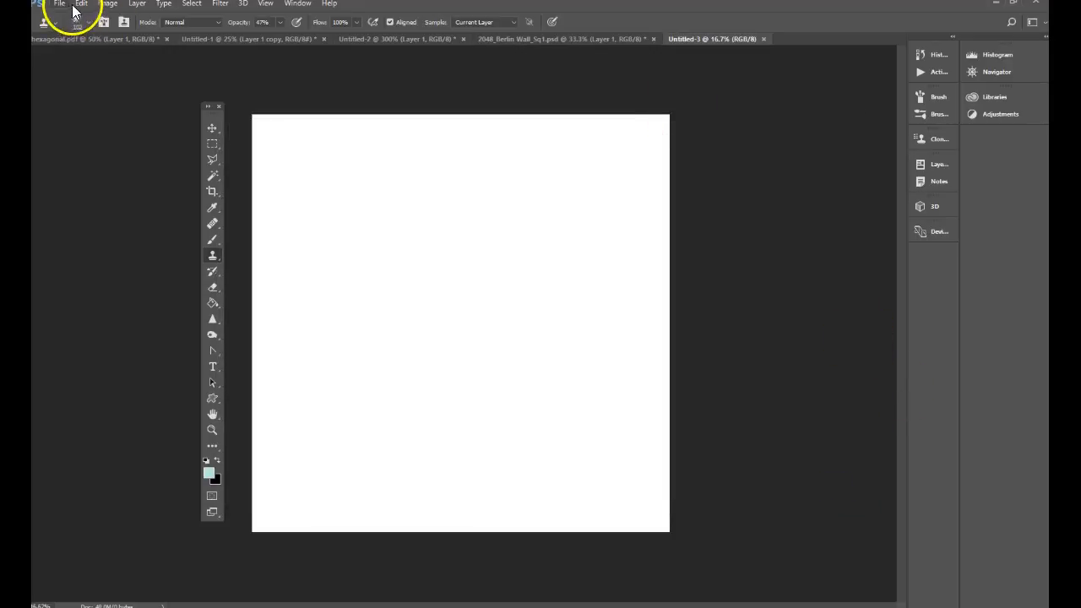
Fill the blank document with the last custom pattern, the concrete tile 2048_Berlin Wall_Sq1
{"action": "left_click", "coordinate": [82, 6]}
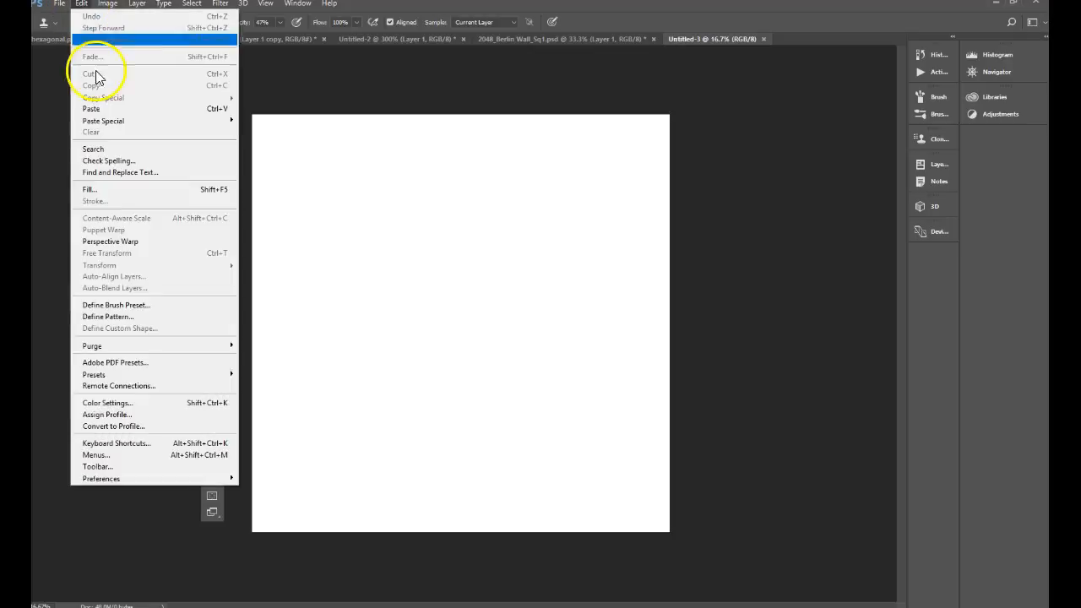
{"action": "left_click", "coordinate": [108, 189]}
{"action": "left_click", "coordinate": [524, 175]}
{"action": "left_click", "coordinate": [524, 175]}
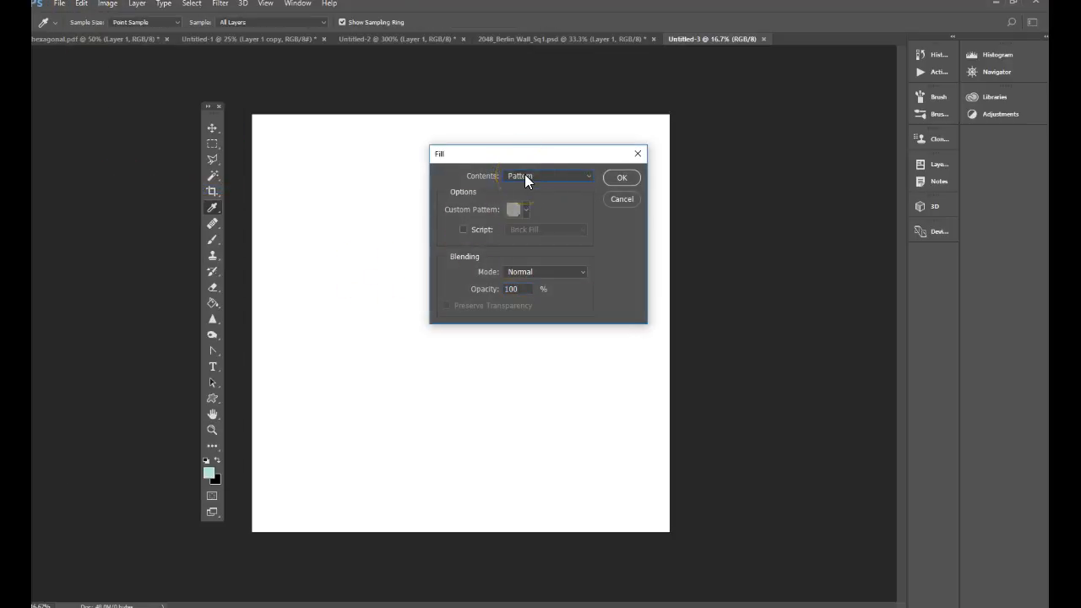
{"action": "left_click", "coordinate": [523, 210]}
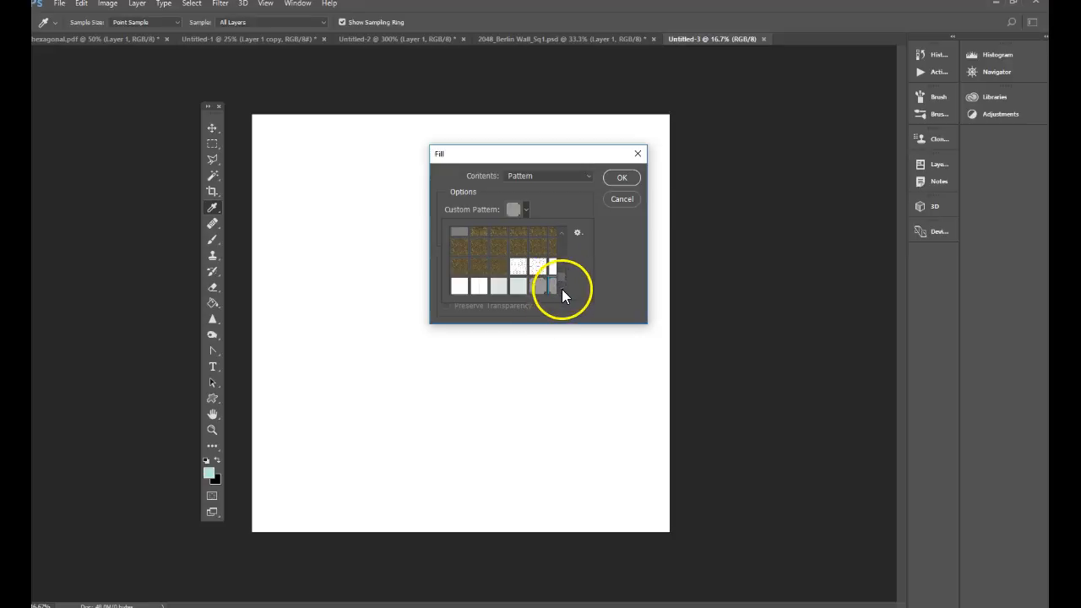
{"action": "scroll", "coordinate": [561, 289], "scroll_direction": "down", "scroll_amount": 1}
{"action": "left_click", "coordinate": [459, 286]}
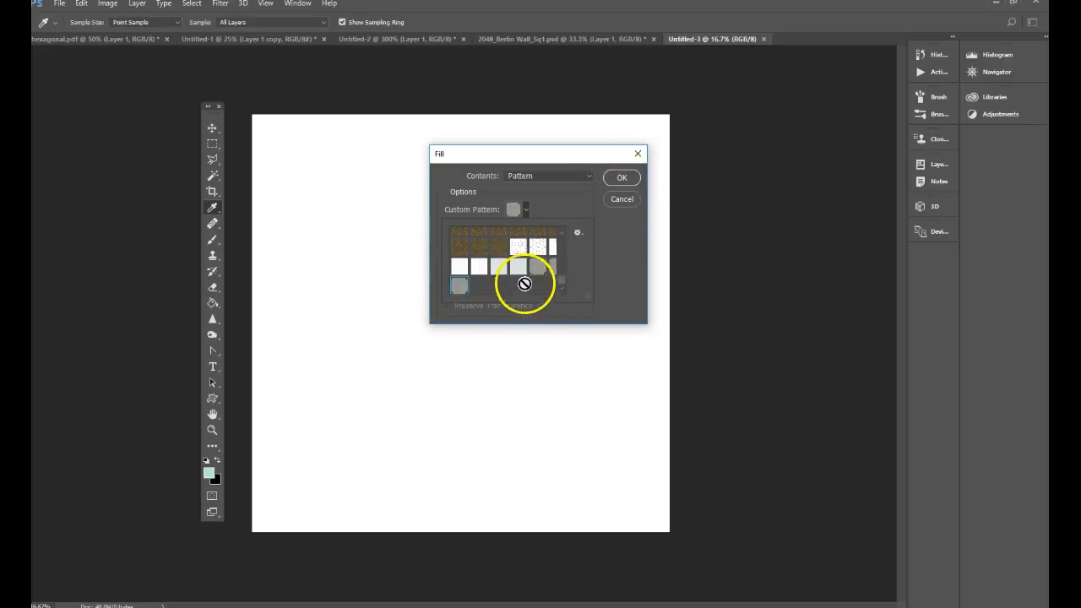
{"action": "left_click", "coordinate": [625, 180]}
{"action": "left_click", "coordinate": [623, 178]}
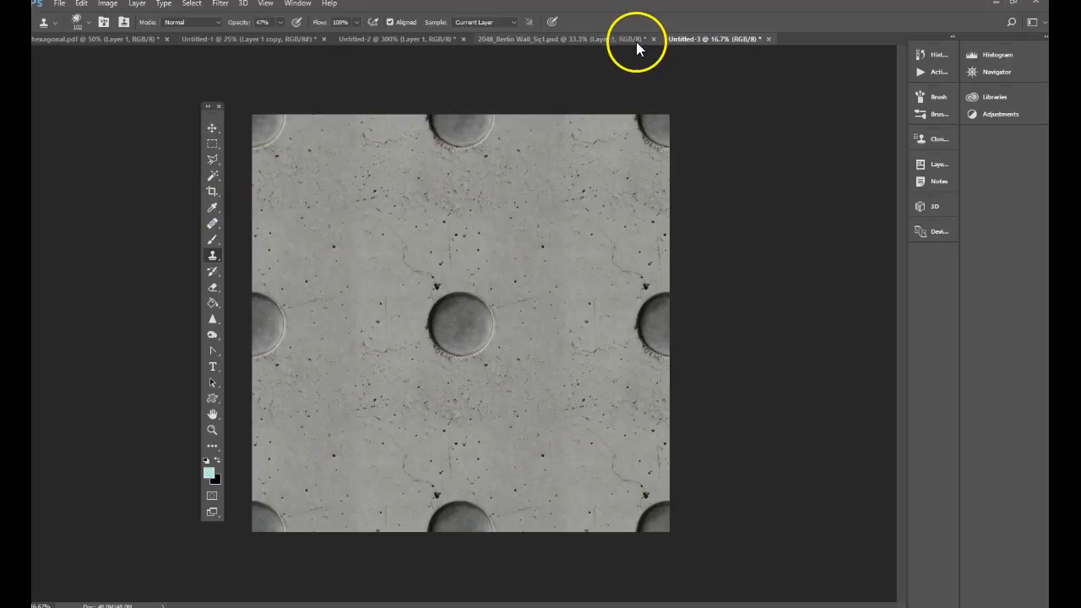
Retouch the uneven concrete in the middle of the Berlin Wall image with the Healing Brush
{"action": "left_click", "coordinate": [570, 40]}
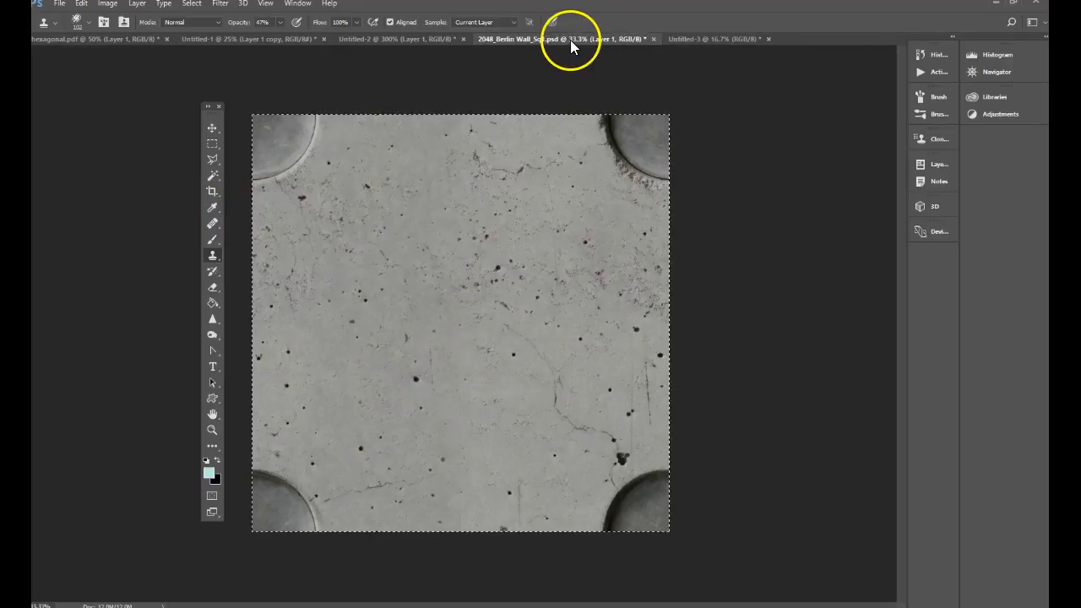
{"action": "right_click", "coordinate": [211, 224]}
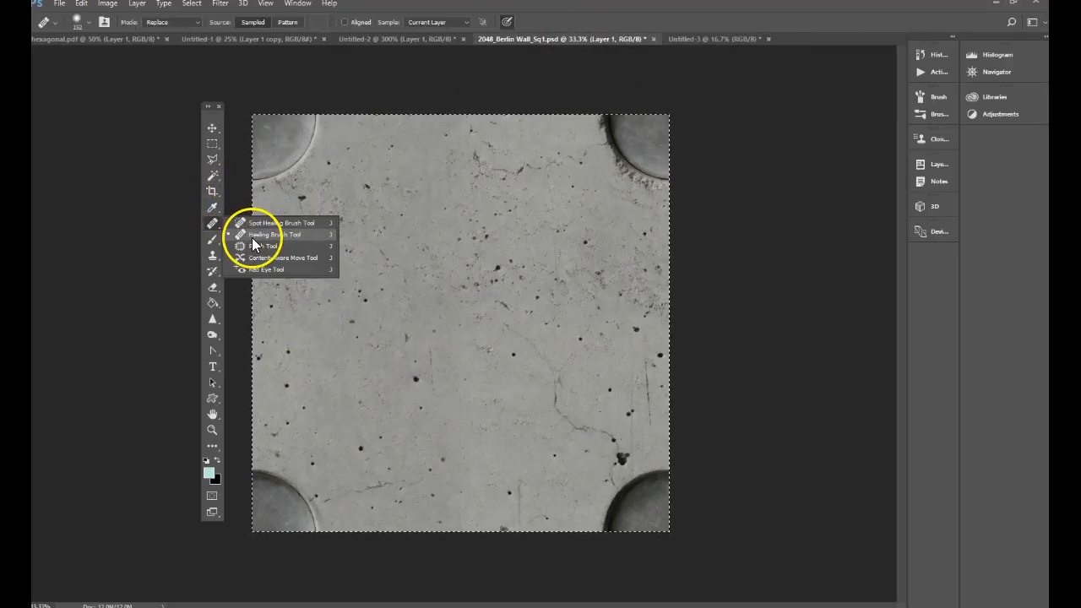
{"action": "left_click", "coordinate": [254, 233]}
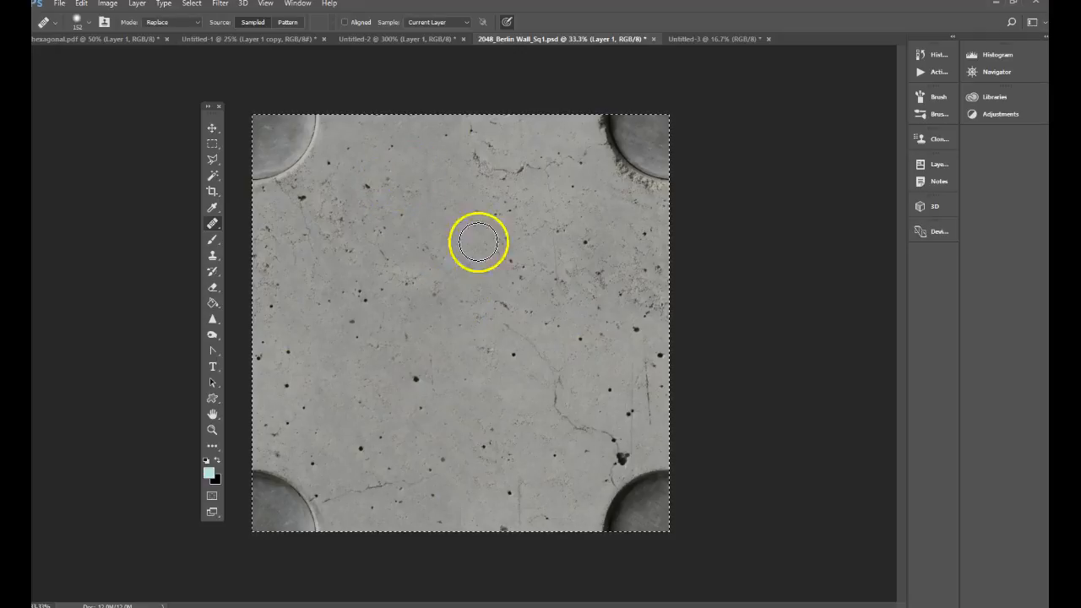
Define the healed Berlin Wall image as another pattern, replacing the end of the suggested name
{"action": "left_click", "coordinate": [81, 3]}
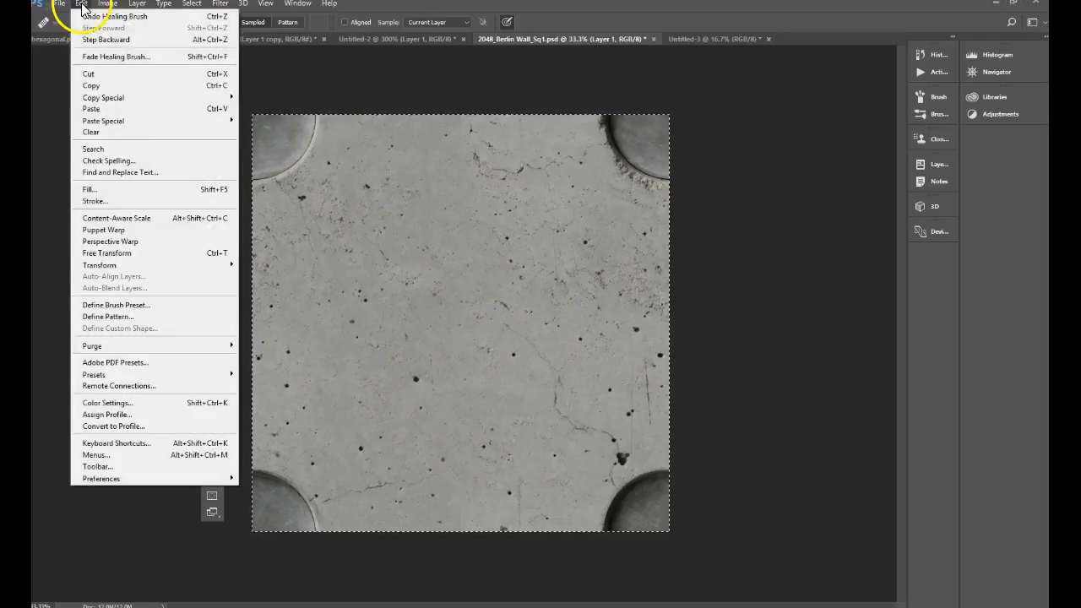
{"action": "left_click", "coordinate": [135, 316]}
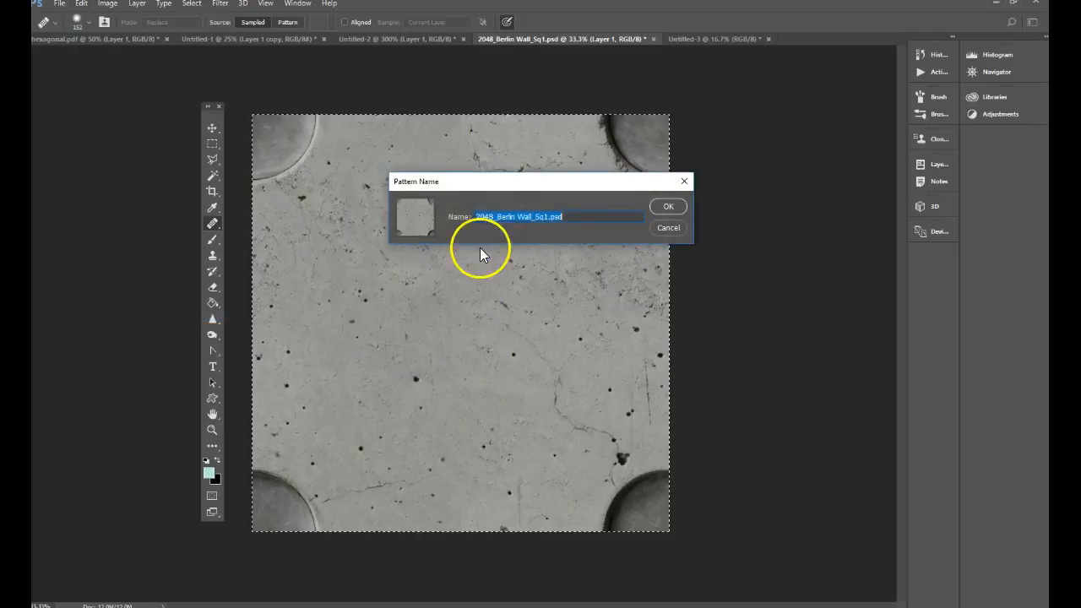
{"action": "left_click_drag", "start_coordinate": [545, 217], "coordinate": [582, 214]}
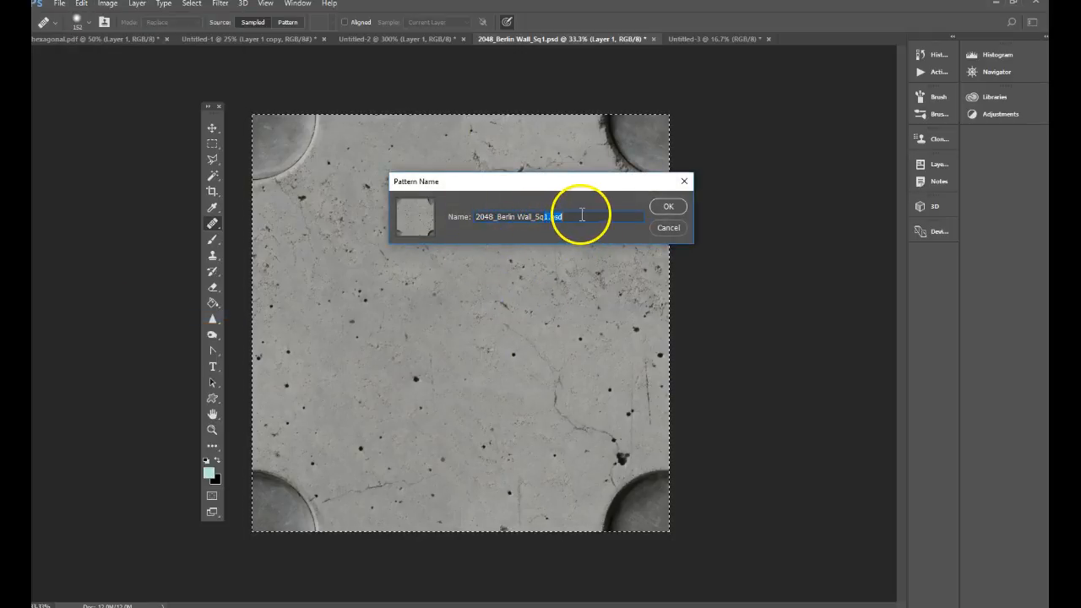
{"action": "left_click", "coordinate": [664, 210]}
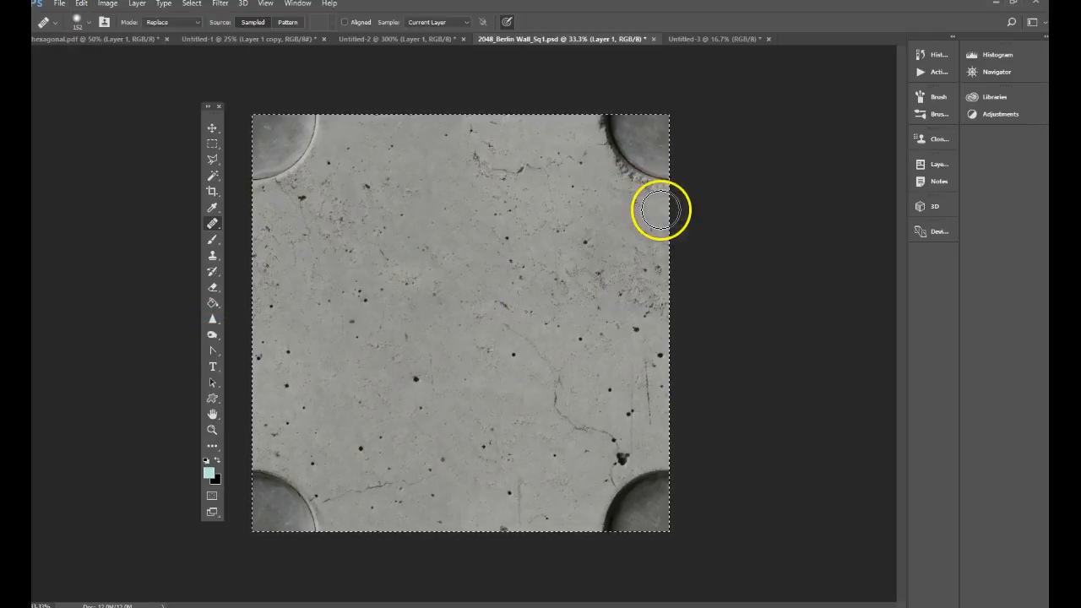
Refill the Untitled-3 test document with the pattern made from the healed concrete image
{"action": "left_click", "coordinate": [722, 43]}
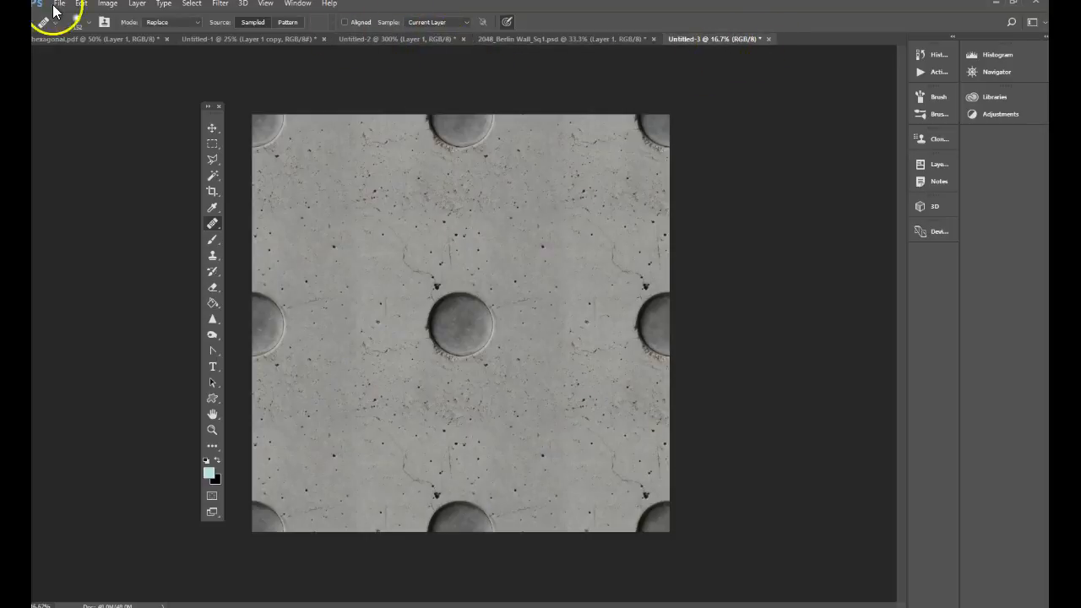
{"action": "left_click", "coordinate": [81, 4]}
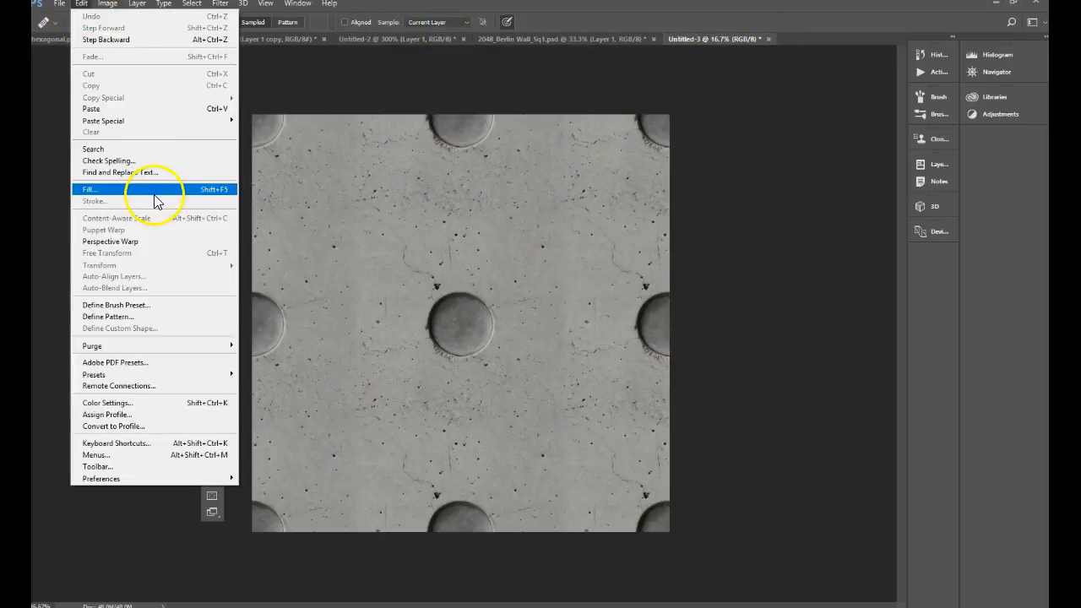
{"action": "left_click", "coordinate": [154, 194]}
{"action": "left_click", "coordinate": [526, 209]}
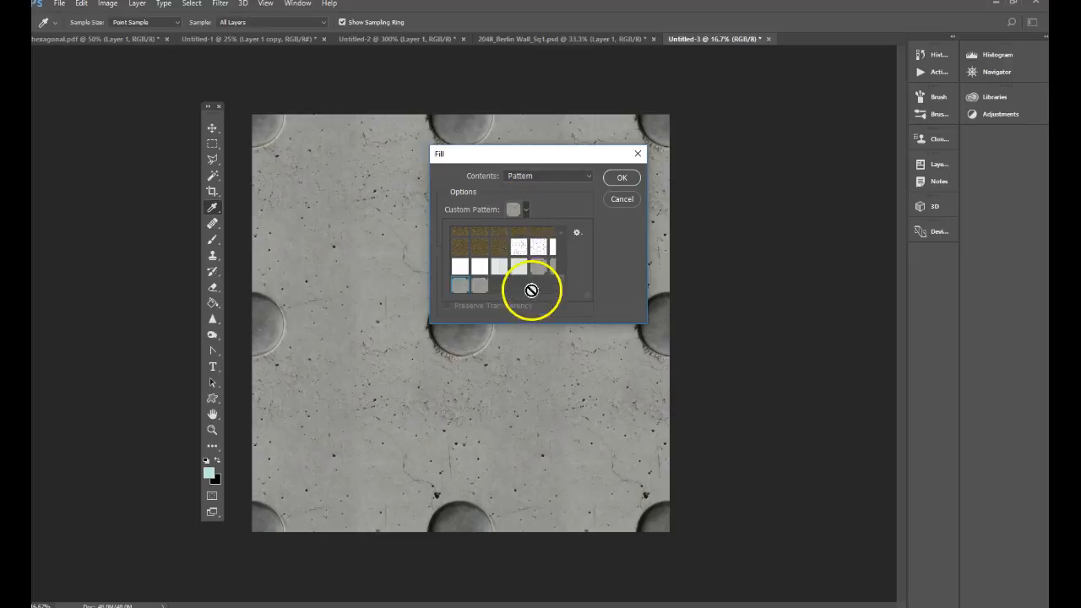
{"action": "left_click", "coordinate": [623, 178]}
{"action": "key", "text": "j"}
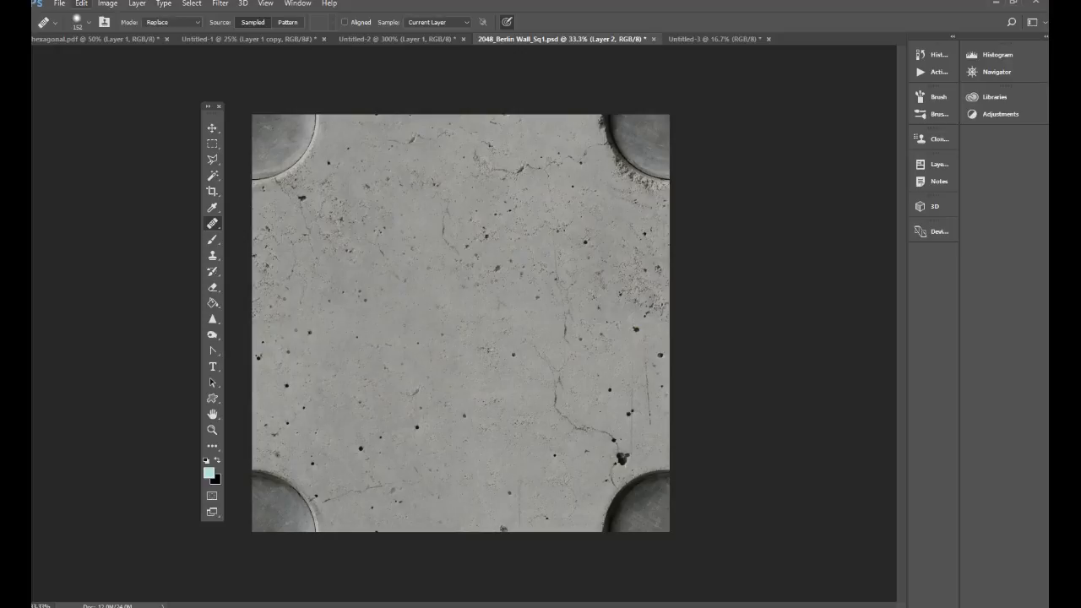
Select the whole Layer 2 concrete image and define it as a pattern named 2048_Berlin Wall_Sq3
{"action": "key", "text": "ctrl+a"}
{"action": "left_click", "coordinate": [81, 3]}
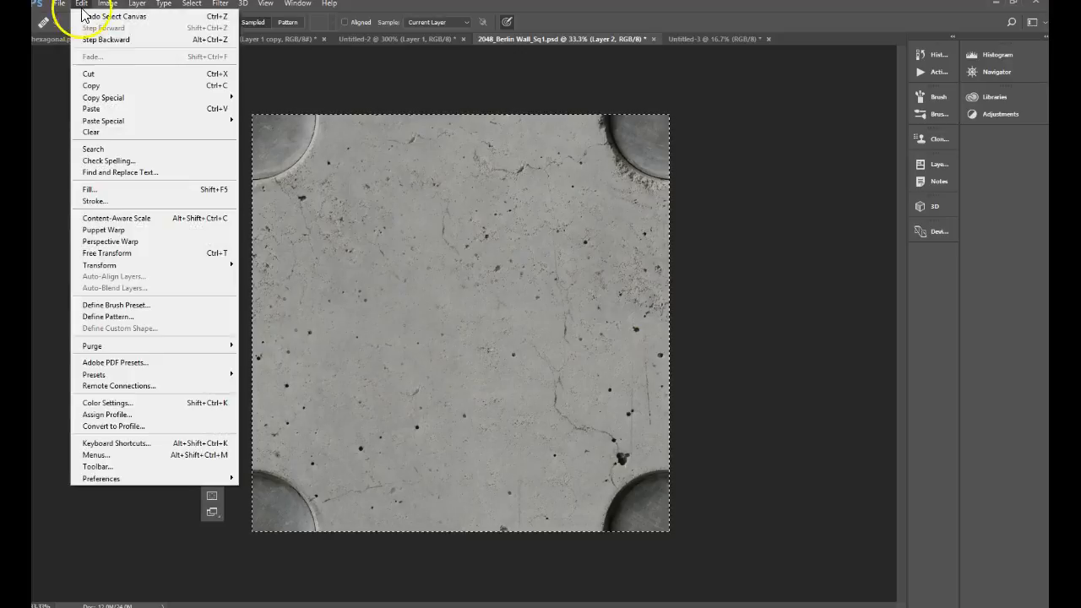
{"action": "left_click", "coordinate": [137, 316]}
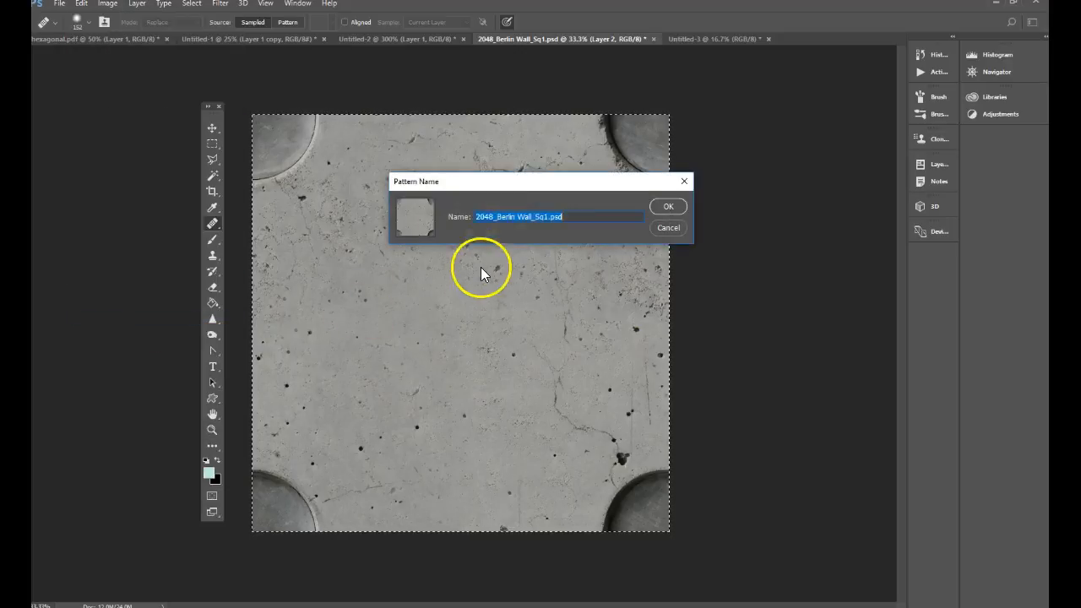
{"action": "left_click_drag", "start_coordinate": [545, 217], "coordinate": [600, 217]}
{"action": "key", "text": "BackSpace"}
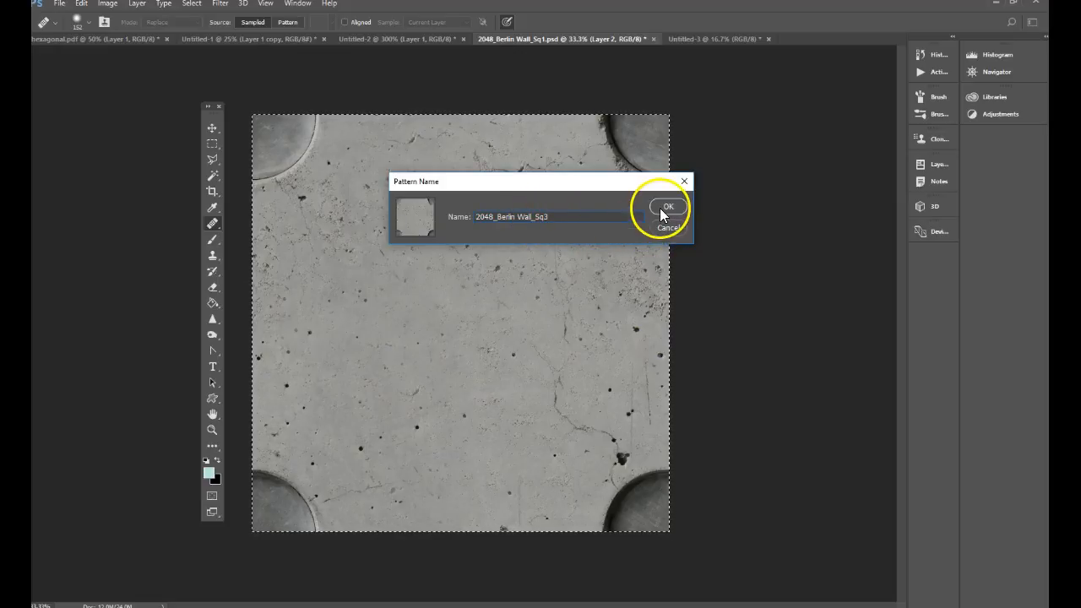
{"action": "left_click", "coordinate": [664, 207]}
Fill the Untitled-3 test document with the 2048_Berlin Wall_Sq3 pattern
{"action": "left_click", "coordinate": [692, 42]}
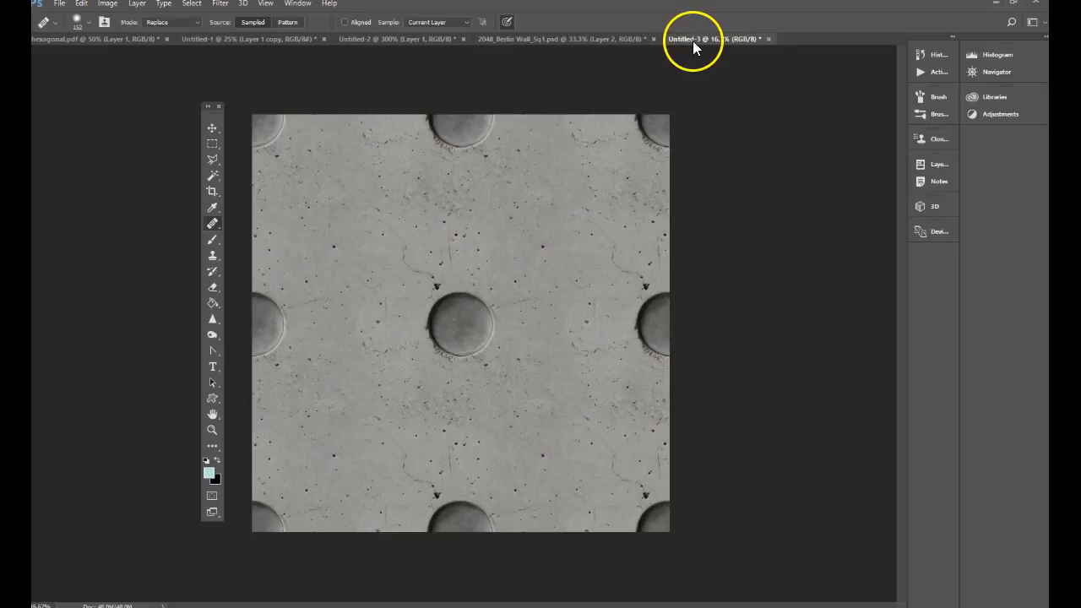
{"action": "left_click", "coordinate": [83, 4]}
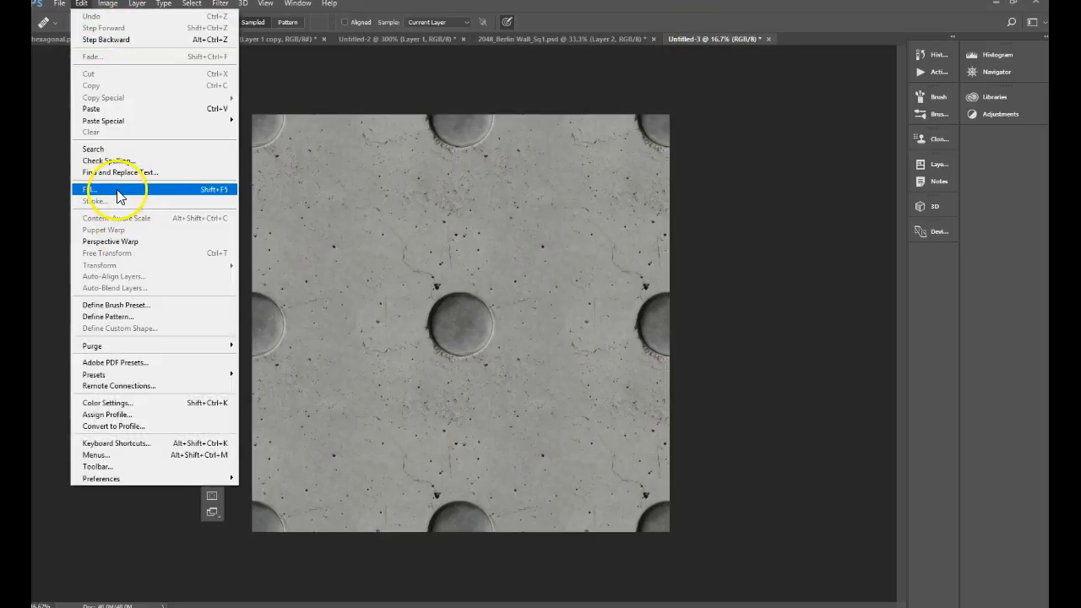
{"action": "left_click", "coordinate": [92, 187]}
{"action": "left_click", "coordinate": [526, 209]}
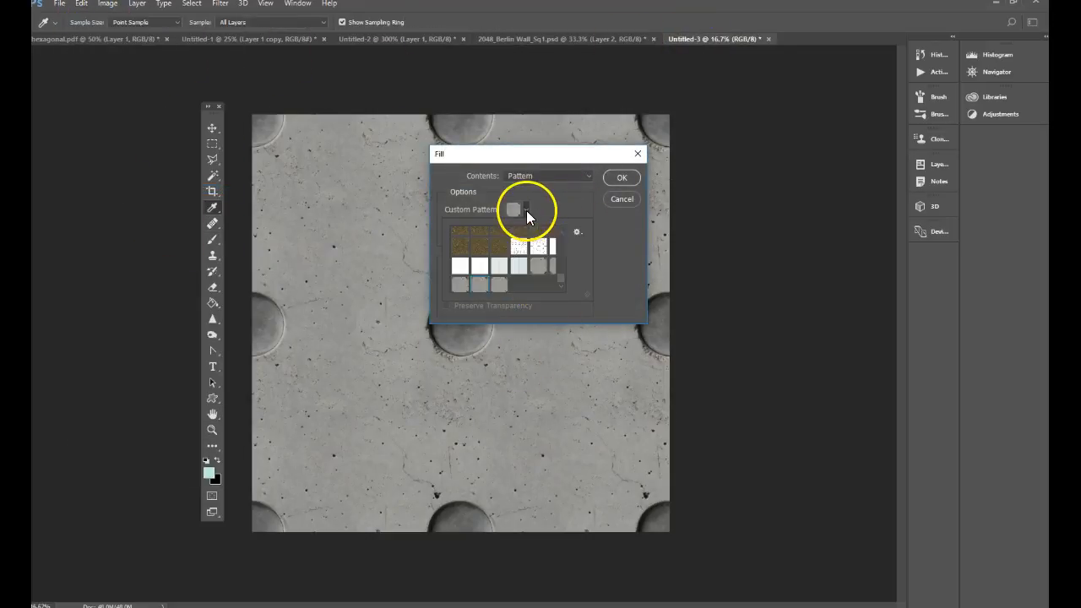
{"action": "left_click", "coordinate": [621, 178]}
{"action": "key", "text": "j"}
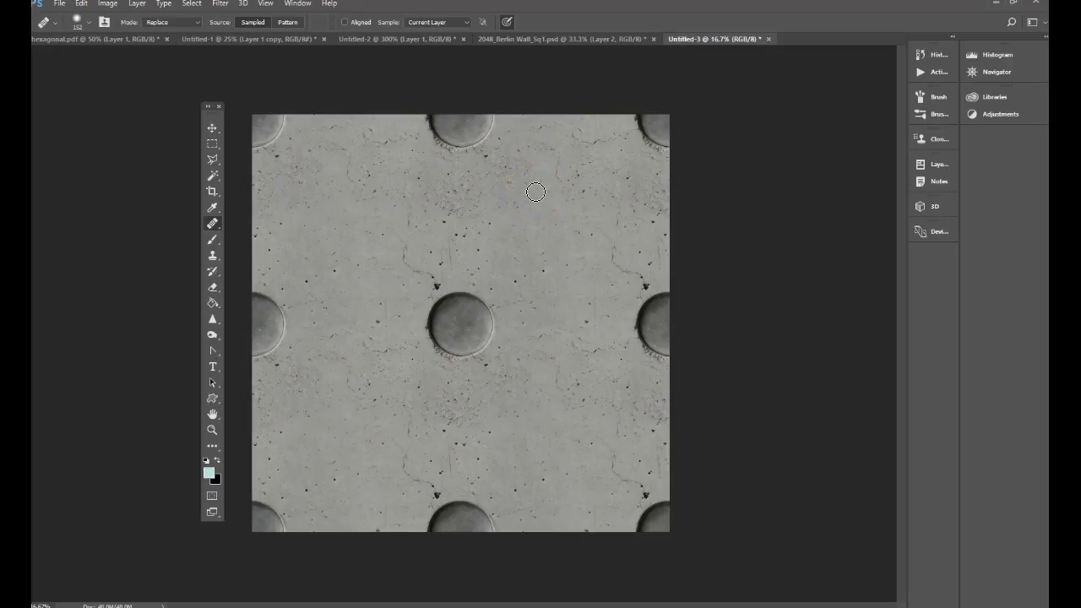
Save the Berlin Wall concrete document as a new Photoshop file named 2048_Berlin Wall_Sq_OffsetComplete, with maximum compatibility kept on
{"action": "left_click", "coordinate": [566, 38]}
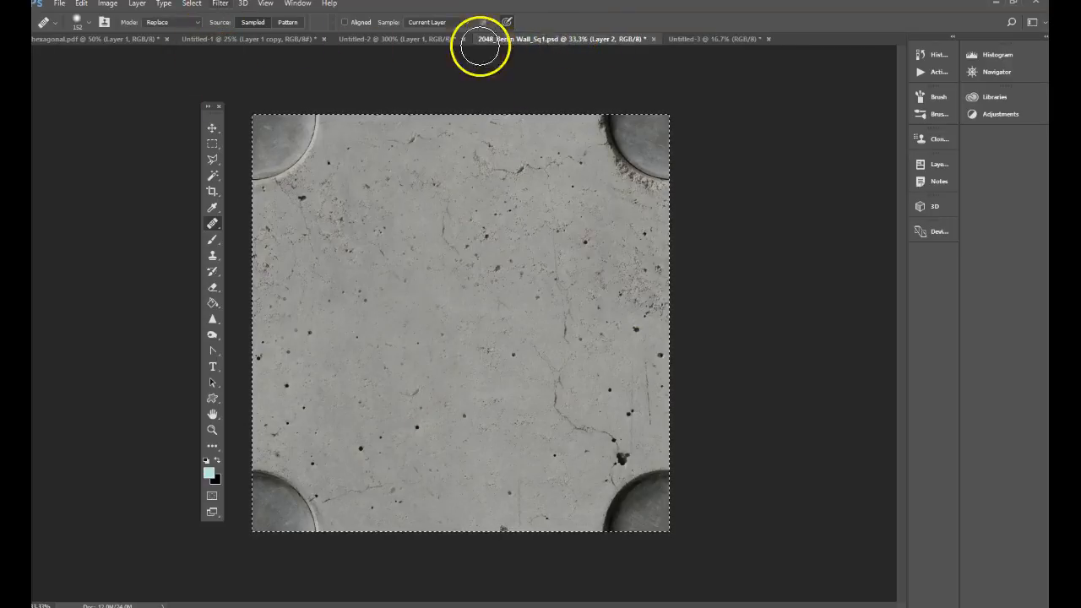
{"action": "left_click", "coordinate": [59, 5]}
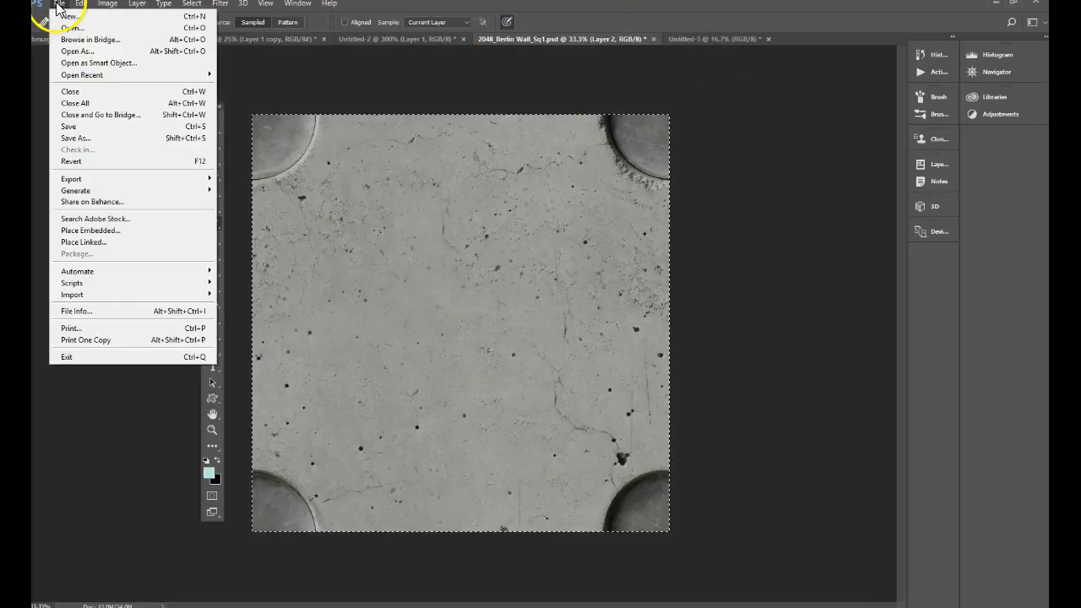
{"action": "left_click", "coordinate": [76, 138]}
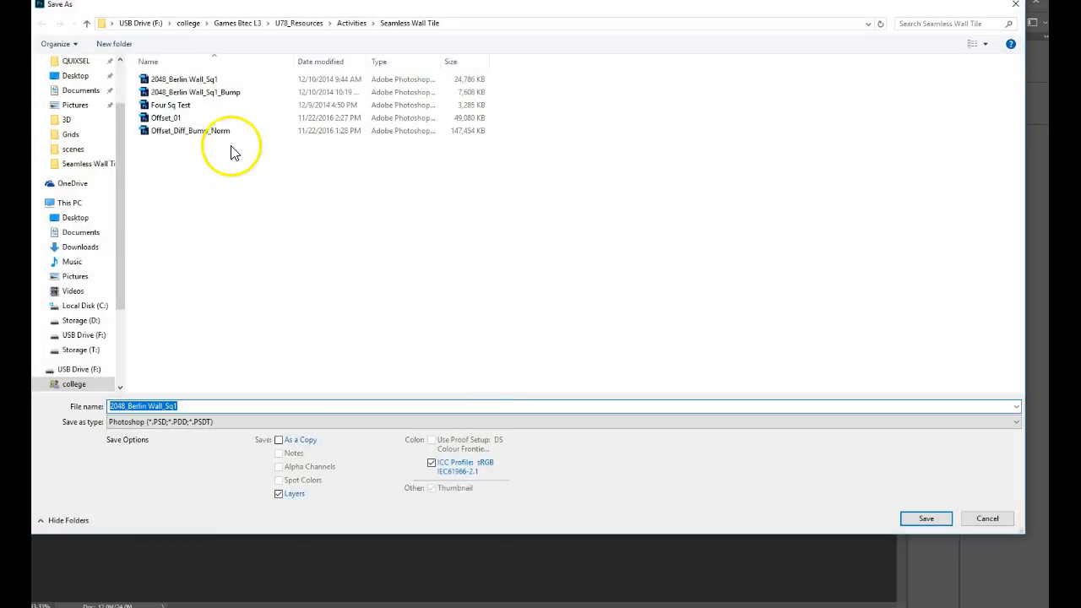
{"action": "left_click", "coordinate": [170, 406]}
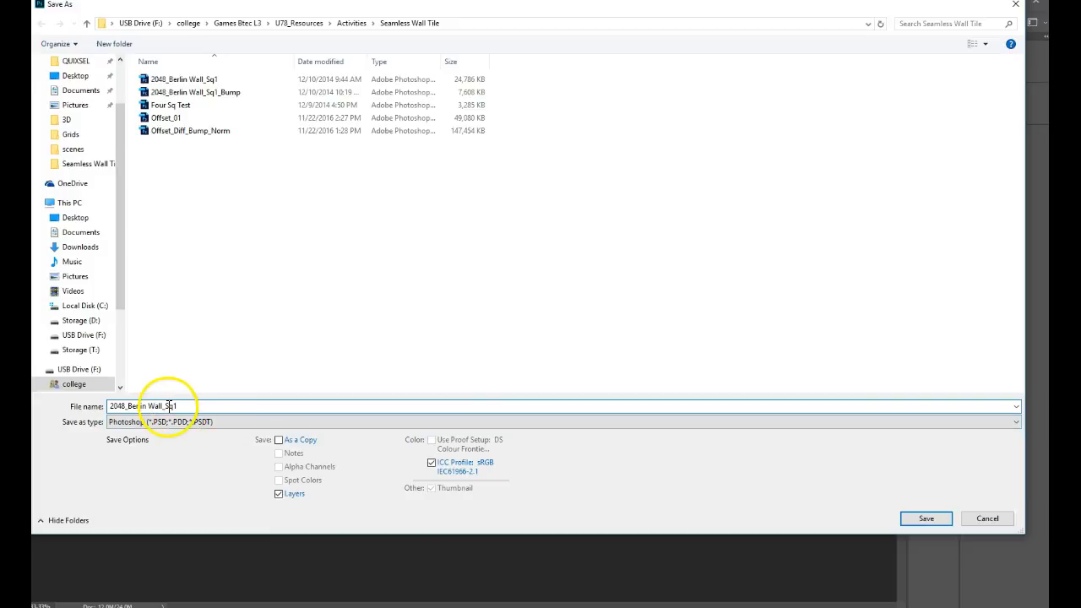
{"action": "left_click_drag", "start_coordinate": [167, 407], "coordinate": [257, 406]}
{"action": "type", "text": "_OffsetComplete"}
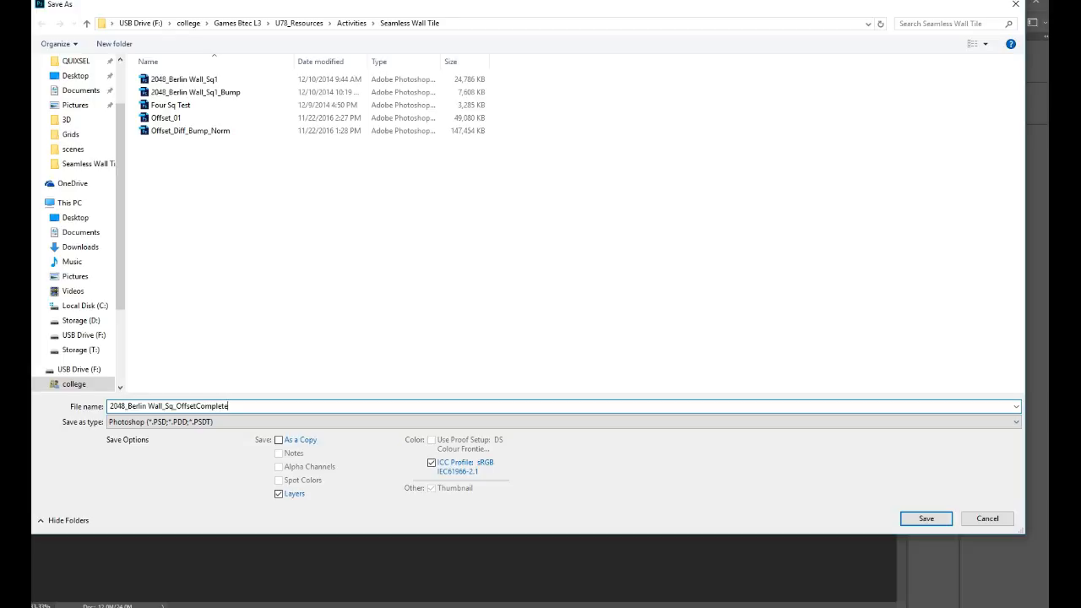
{"action": "key", "text": "Return"}
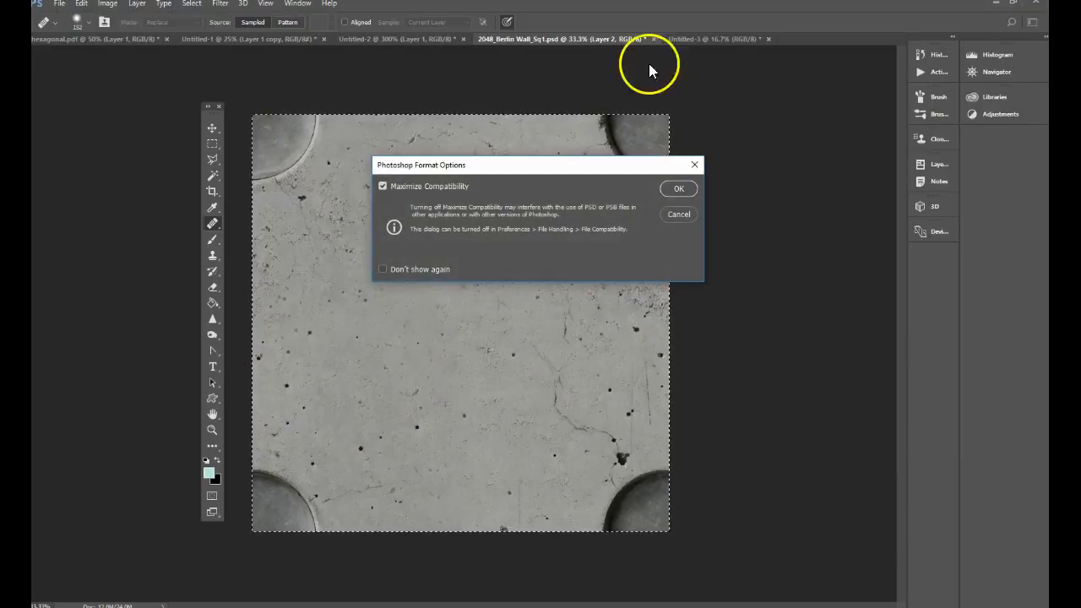
{"action": "left_click", "coordinate": [676, 188]}
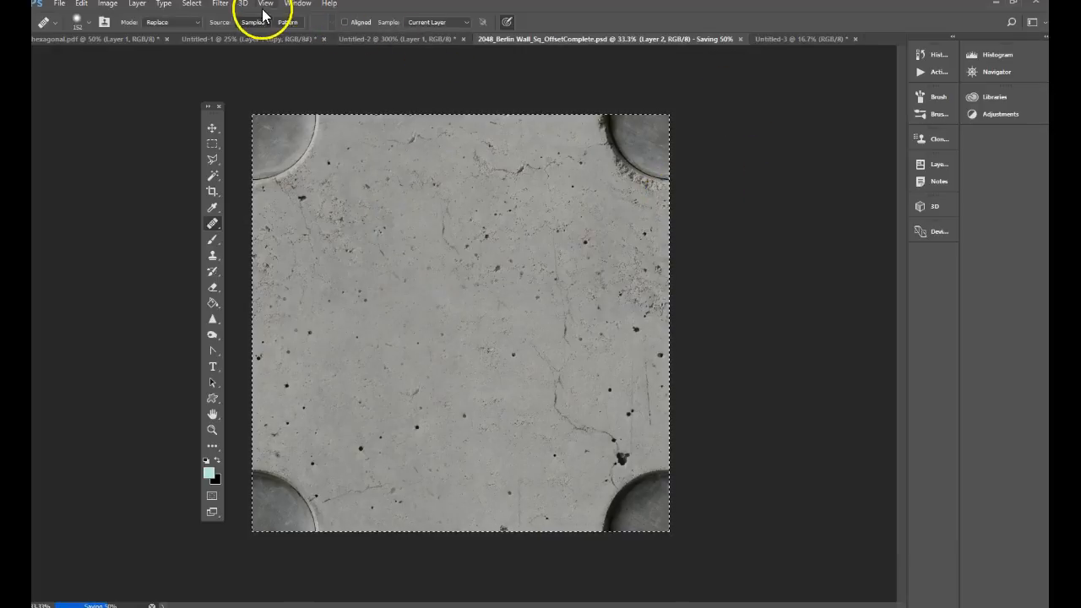
Reapply the last Offset filter to Layer 2 of the OffsetComplete image
{"action": "left_click", "coordinate": [219, 4]}
{"action": "left_click", "coordinate": [223, 17]}
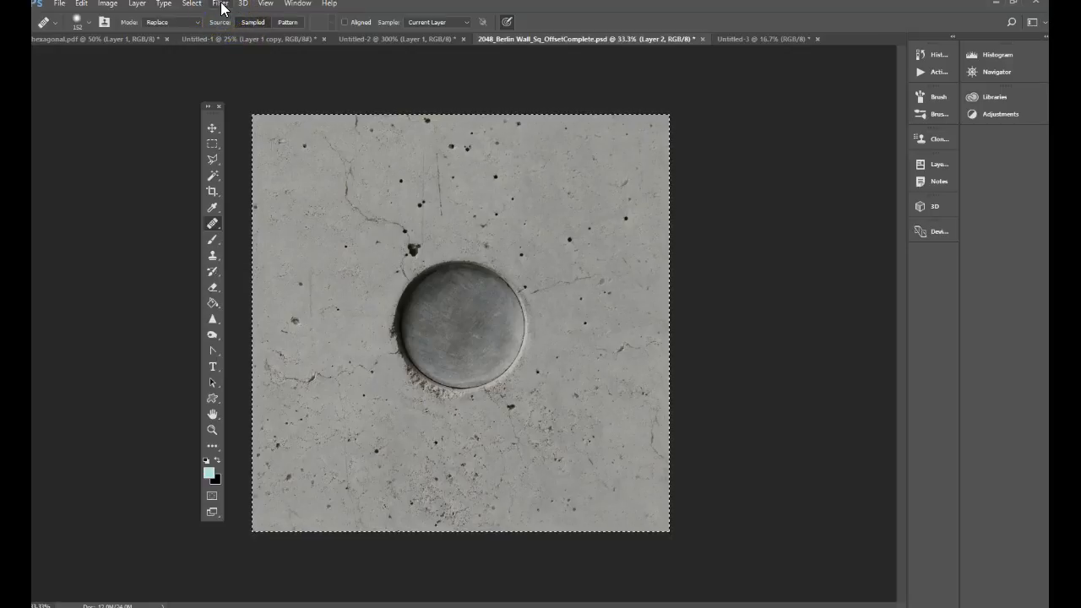
{"action": "left_click", "coordinate": [220, 5]}
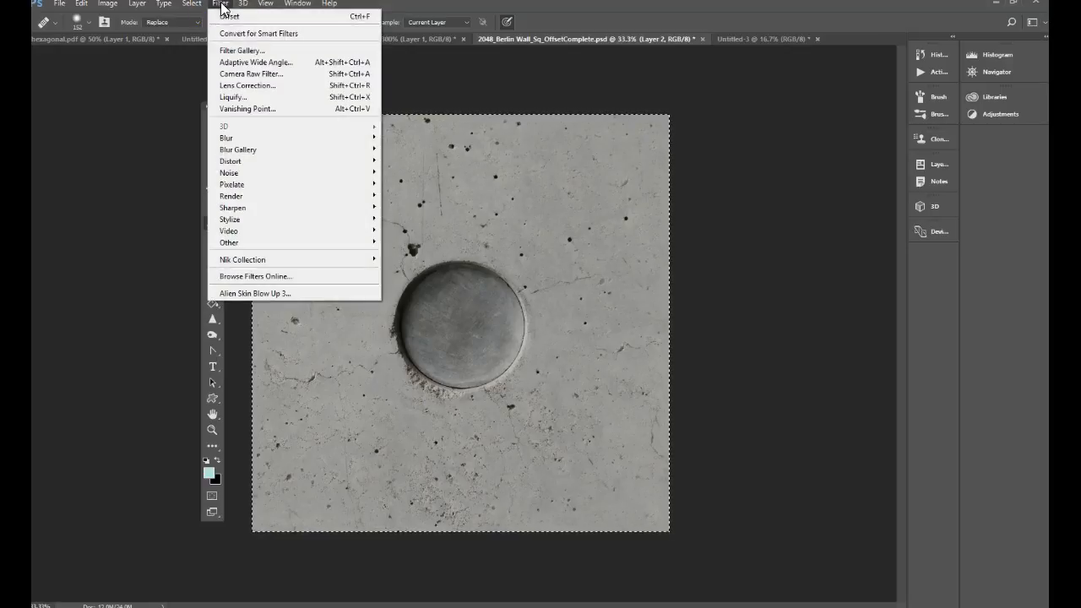
{"action": "left_click", "coordinate": [222, 7]}
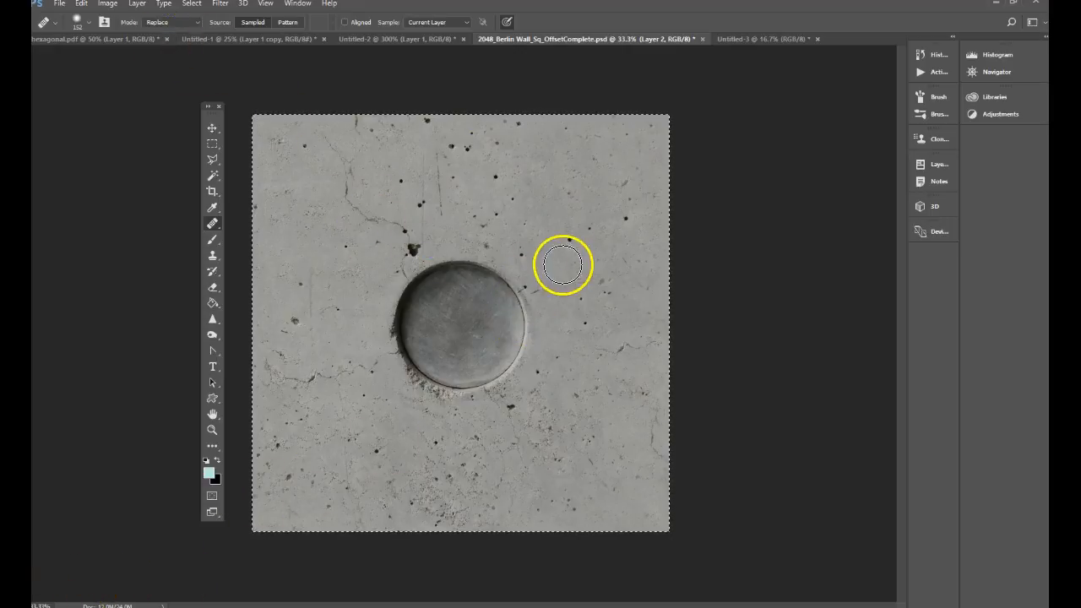
Define the offset concrete image as a pattern, keeping the suggested name 2048_Berlin Wall_Sq_OffsetComplete.psd
{"action": "left_click", "coordinate": [81, 3]}
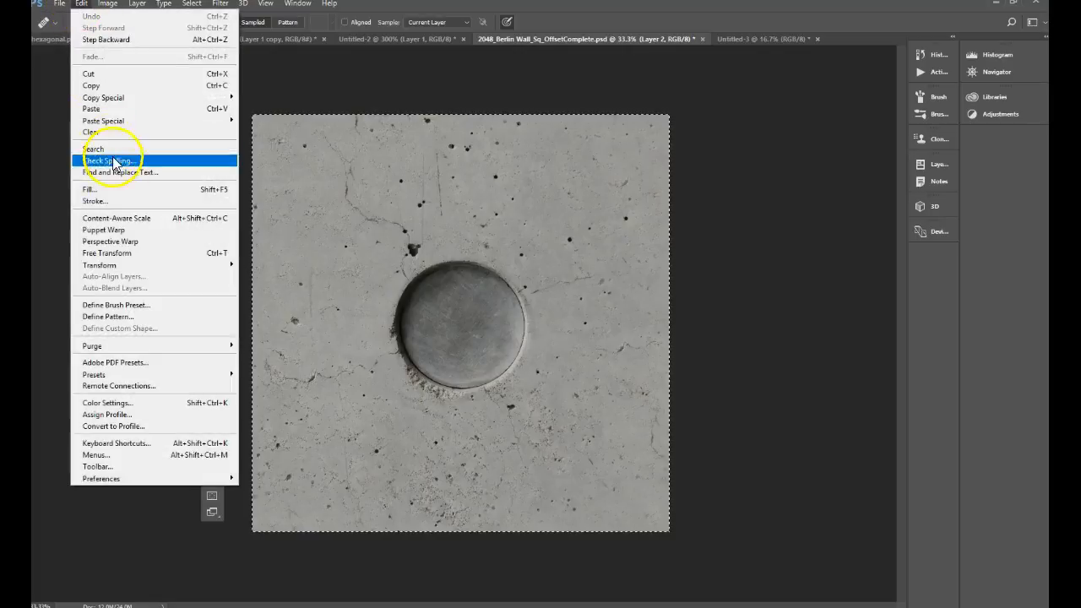
{"action": "left_click", "coordinate": [108, 316]}
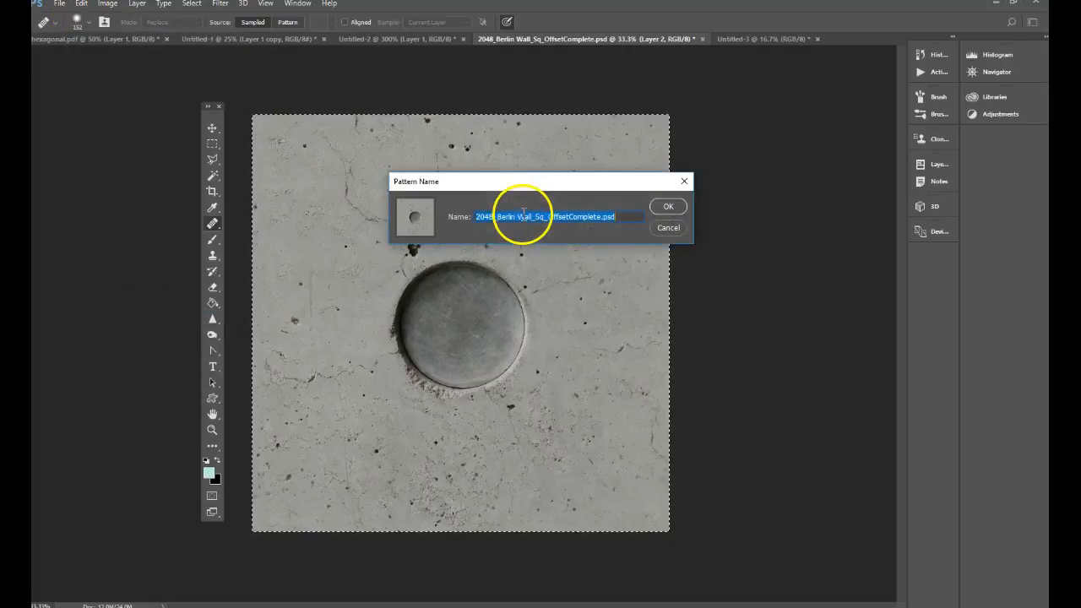
{"action": "left_click", "coordinate": [666, 209]}
Fill the Untitled-3 test document with the newly defined OffsetComplete pattern in Normal mode at 100% opacity
{"action": "left_click", "coordinate": [754, 39]}
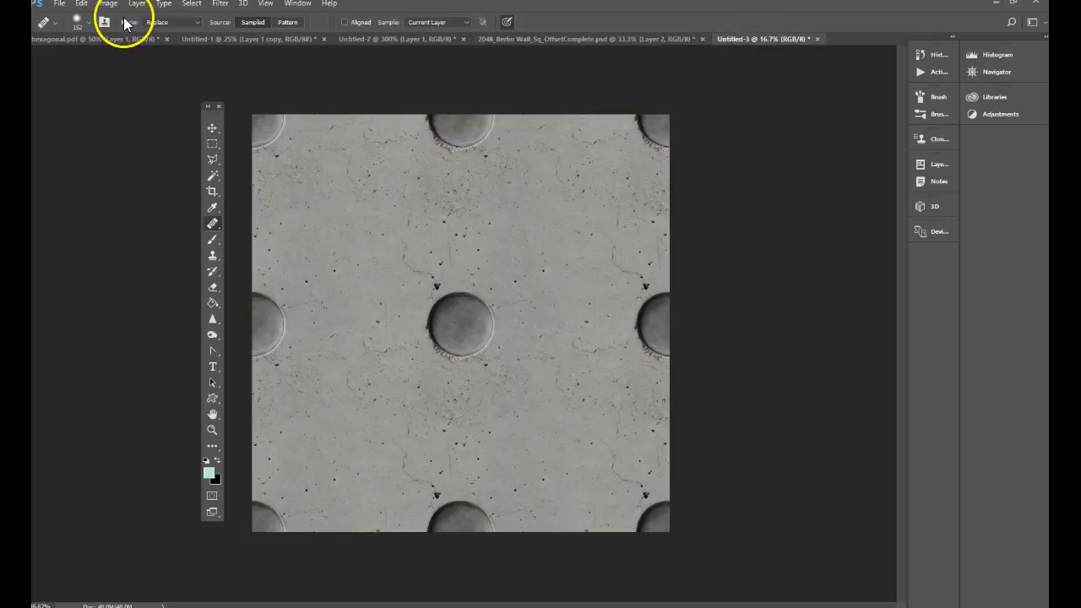
{"action": "left_click", "coordinate": [81, 3]}
{"action": "left_click", "coordinate": [89, 190]}
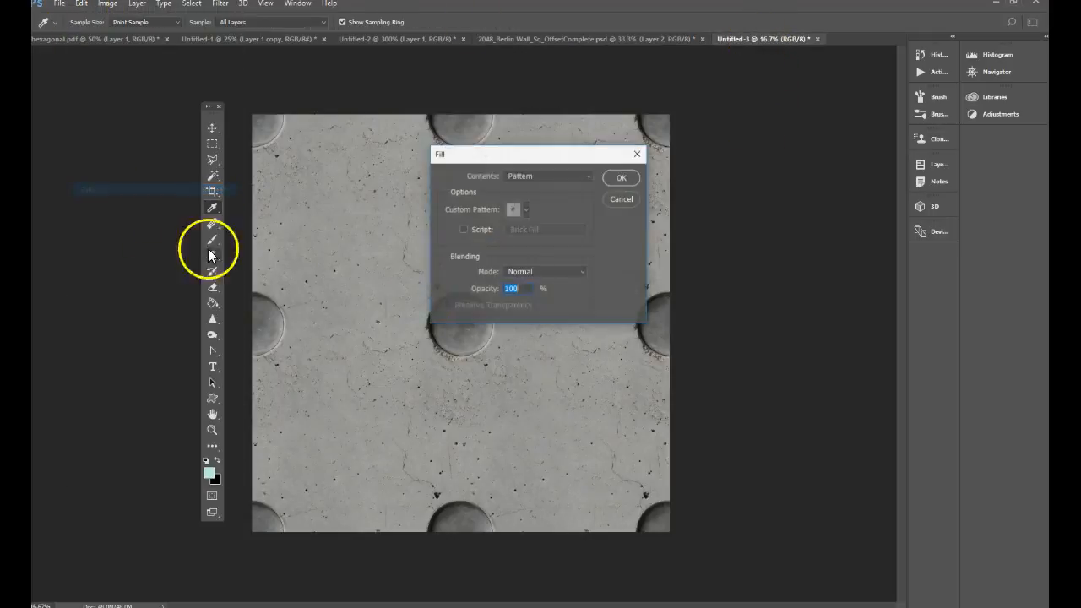
{"action": "left_click", "coordinate": [525, 209]}
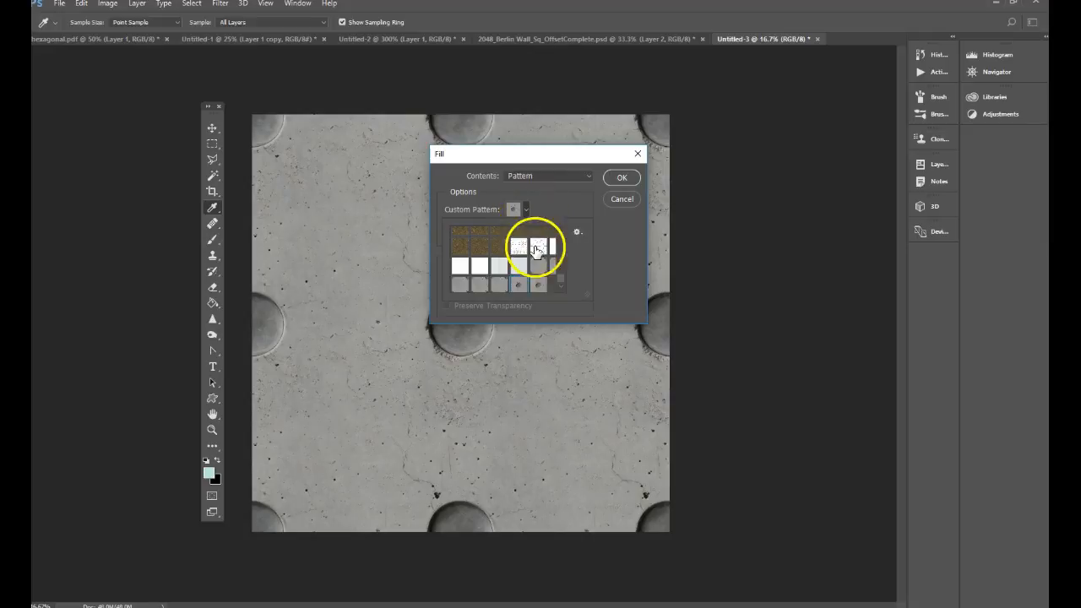
{"action": "left_click", "coordinate": [563, 282]}
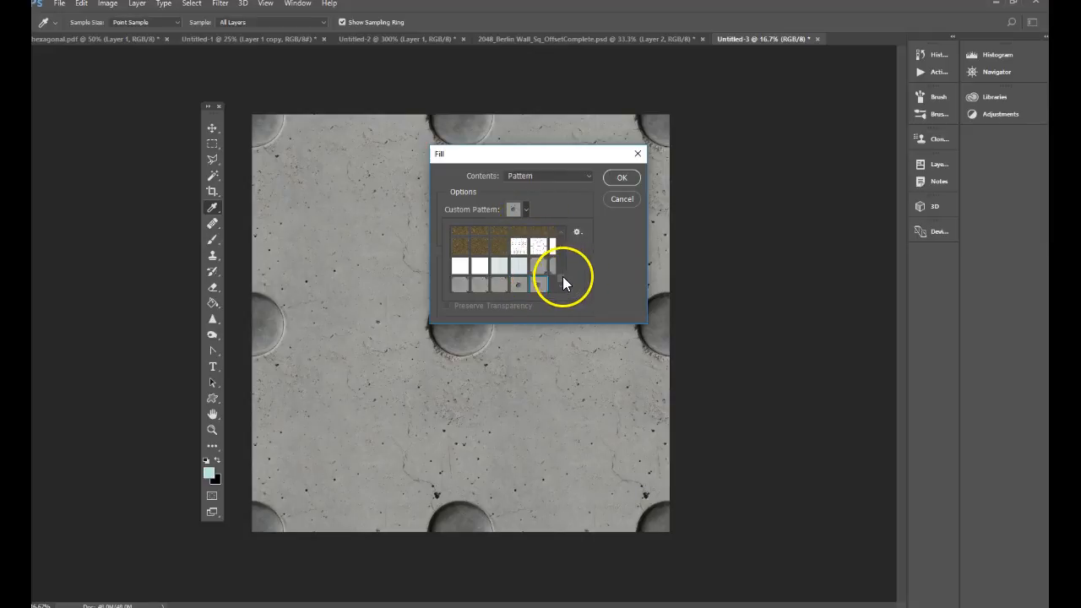
{"action": "left_click", "coordinate": [621, 179]}
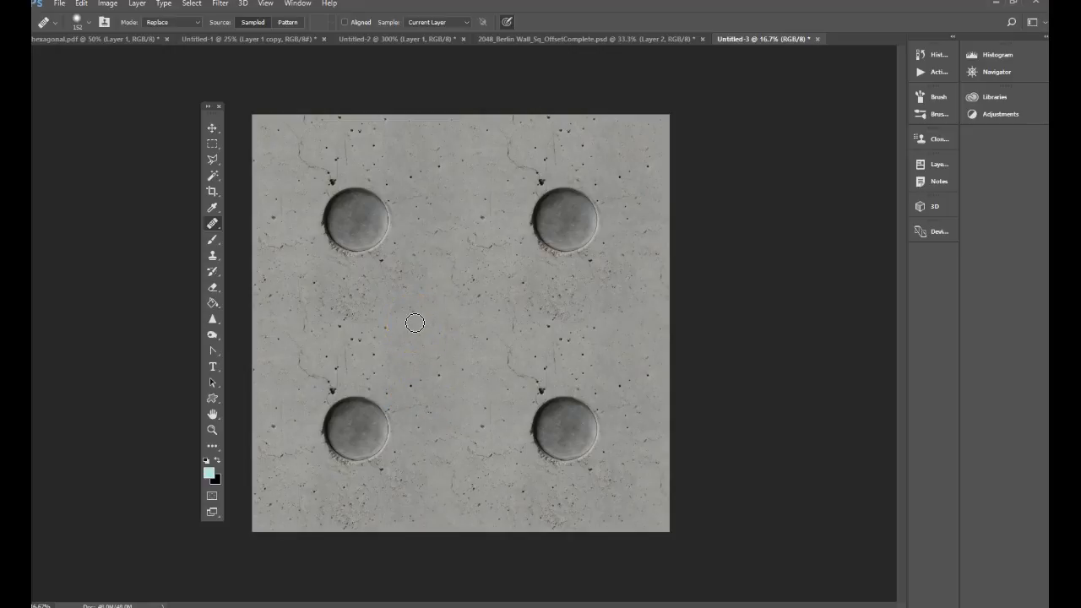
Close the Untitled-3 test document without saving it and save the OffsetComplete concrete file
{"action": "left_click", "coordinate": [815, 38]}
{"action": "left_click", "coordinate": [555, 237]}
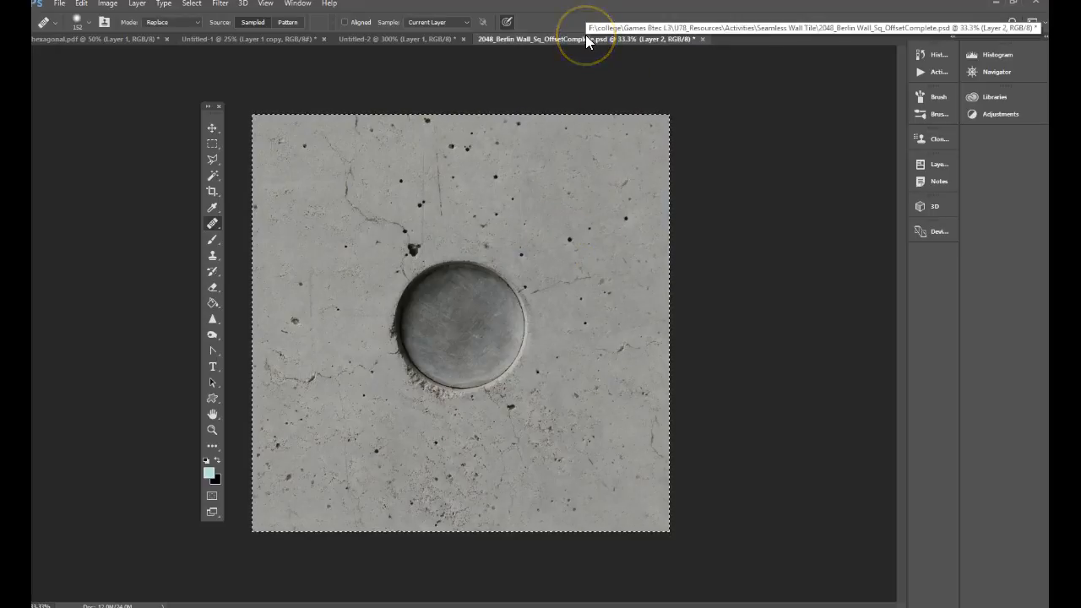
{"action": "key", "text": "ctrl+s"}
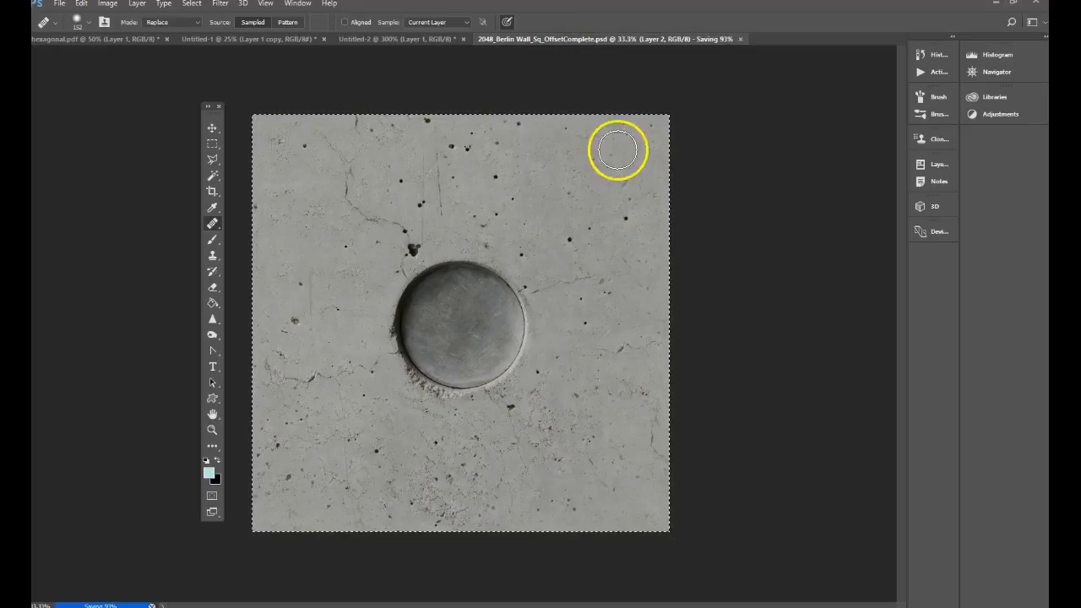
Show the document's layers and delete Layer 1, keeping Layer 2 and the Background
{"action": "left_click", "coordinate": [938, 165]}
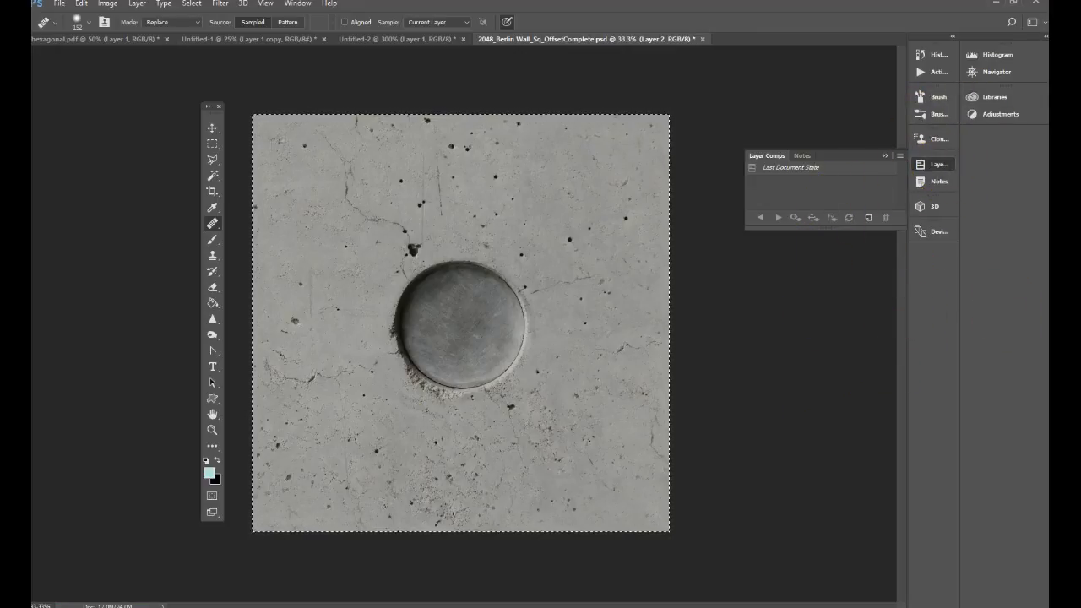
{"action": "key", "text": "F7"}
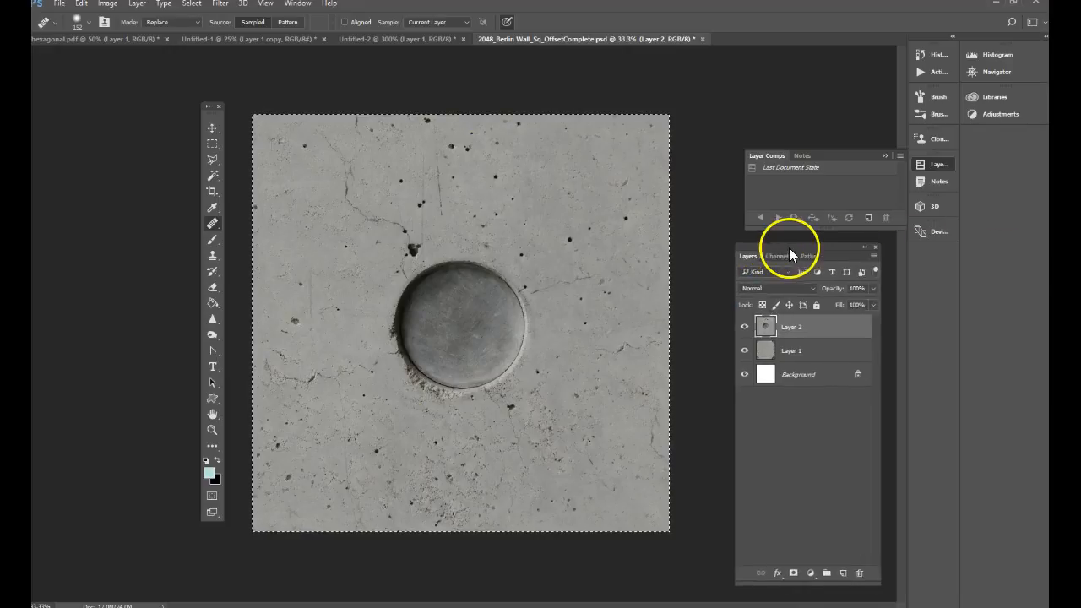
{"action": "left_click", "coordinate": [884, 156]}
{"action": "left_click_drag", "start_coordinate": [821, 250], "coordinate": [849, 180]}
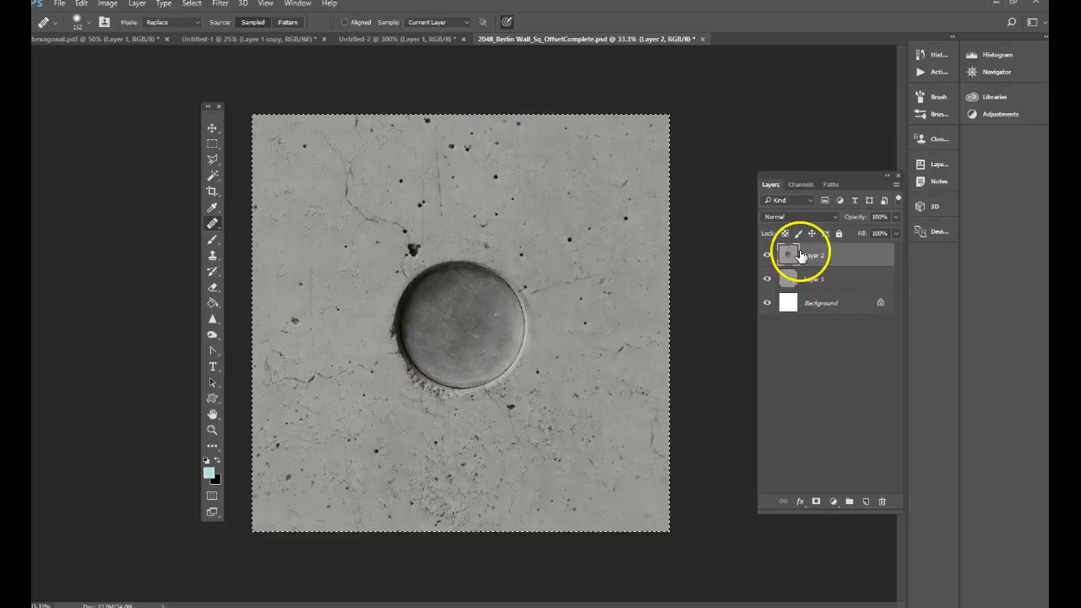
{"action": "left_click_drag", "start_coordinate": [827, 280], "coordinate": [881, 501]}
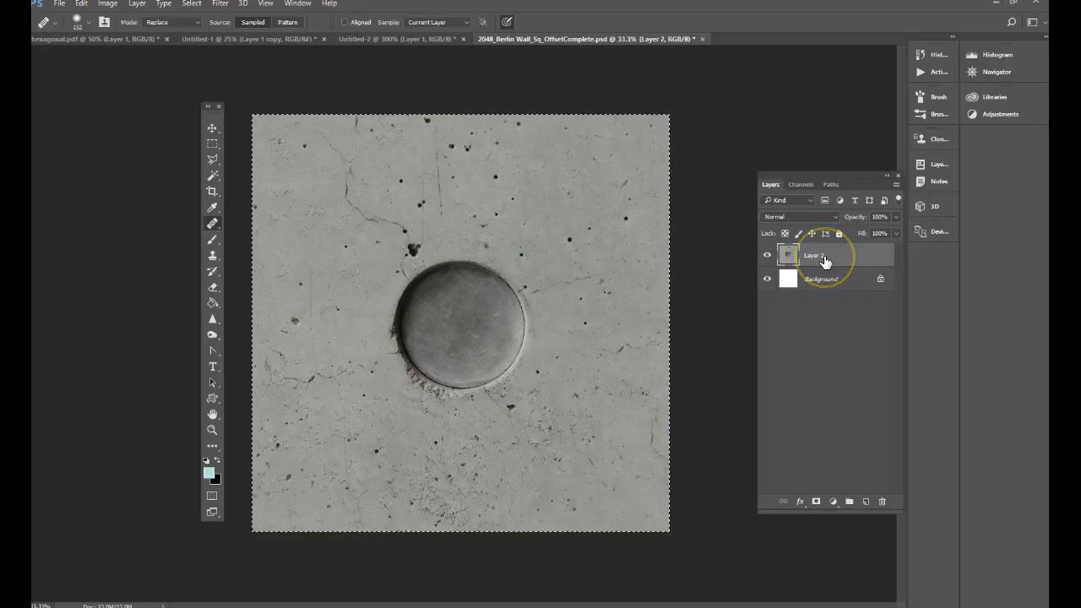
Duplicate the concrete Layer 2 and name the copy bump
{"action": "key", "text": "ctrl+j"}
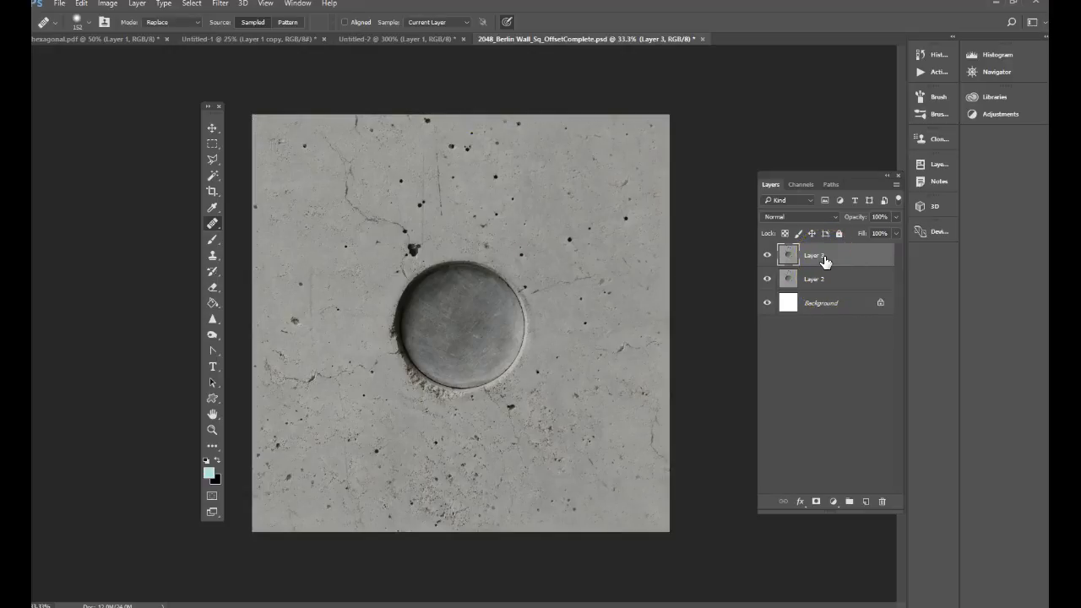
{"action": "double_click", "coordinate": [816, 256]}
{"action": "type", "text": "bump"}
{"action": "key", "text": "Return"}
Make another duplicate of Layer 2 and name it normal
{"action": "left_click", "coordinate": [828, 281]}
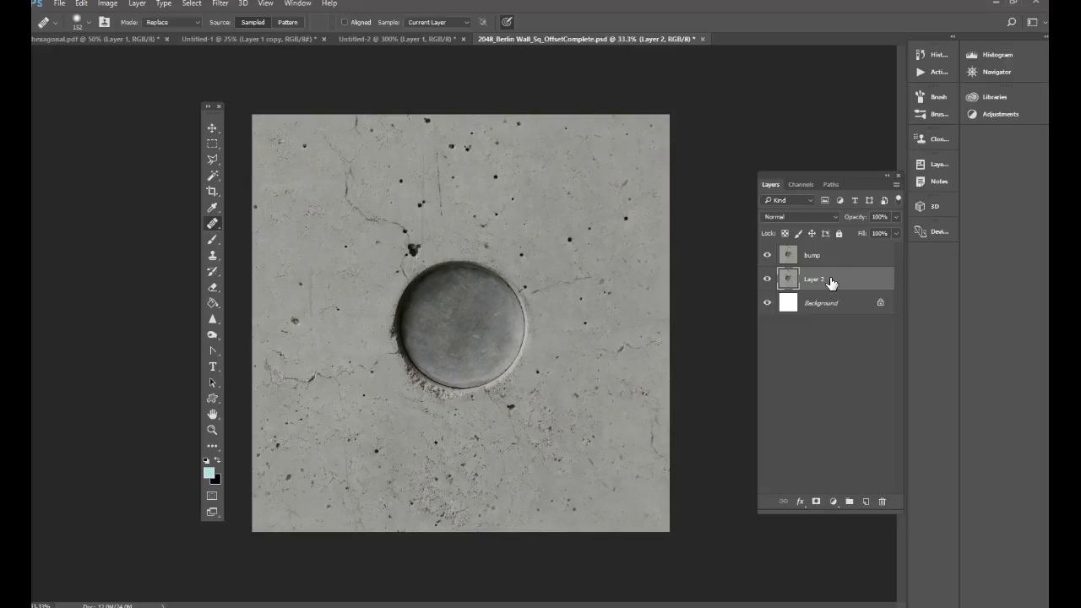
{"action": "key", "text": "ctrl+j"}
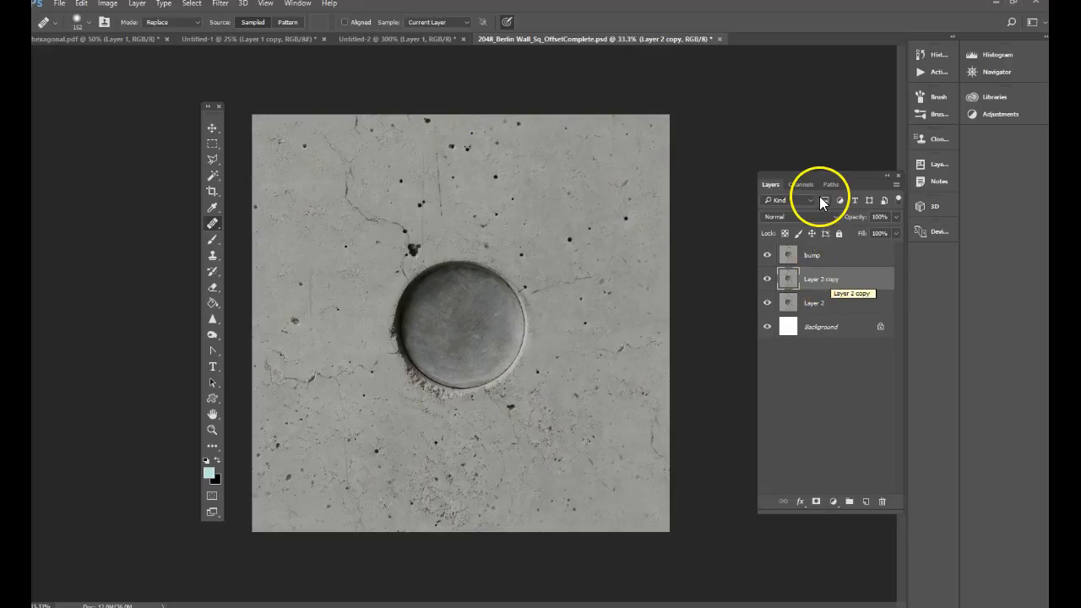
{"action": "double_click", "coordinate": [823, 280]}
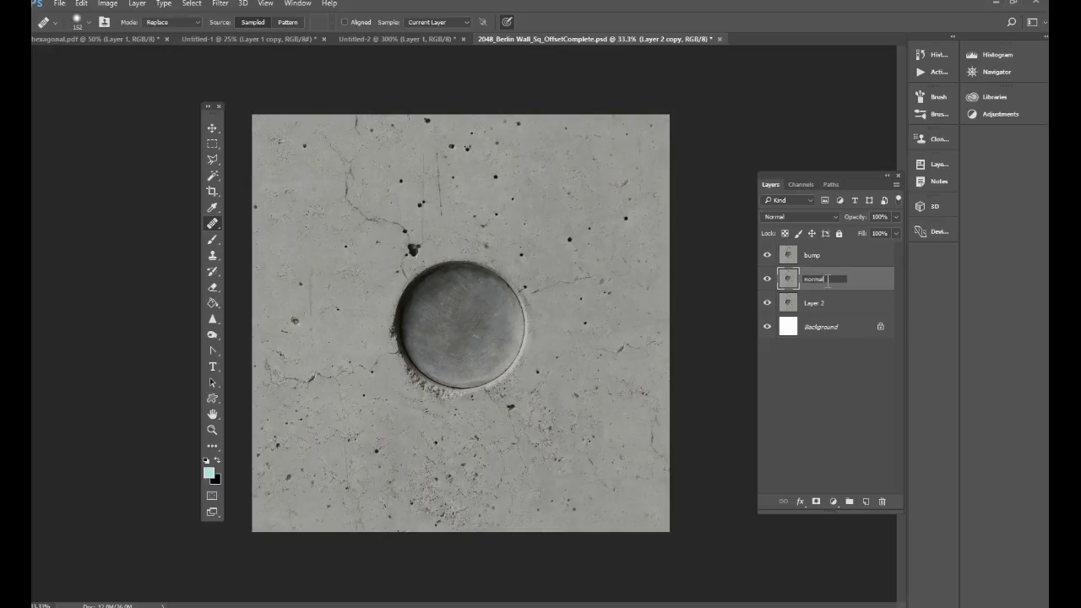
{"action": "key", "text": "Return"}
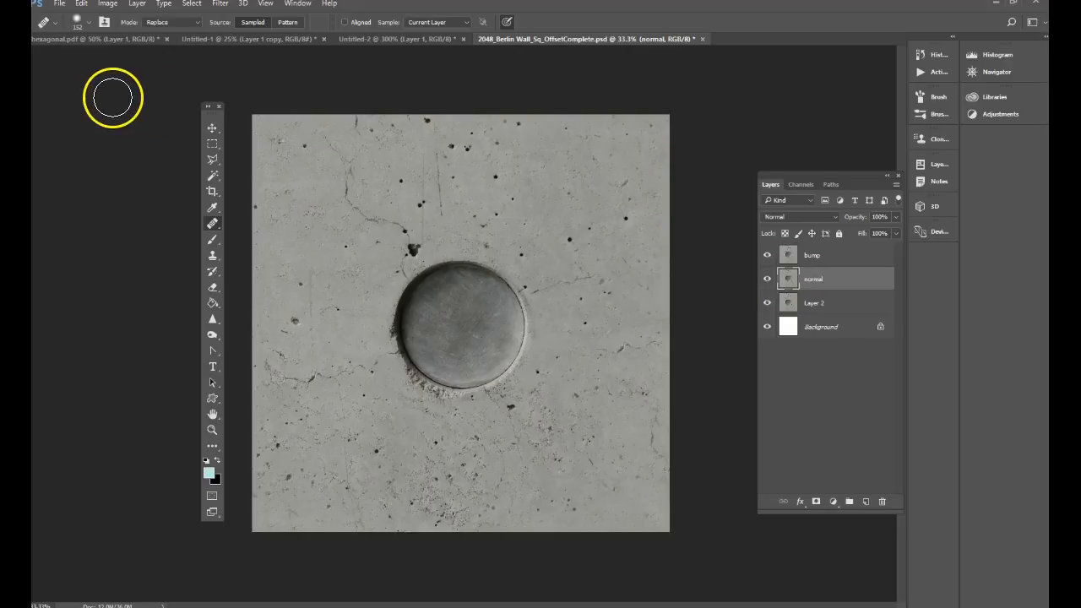
Hide the normal layer and Layer 2, and rename Layer 2 as Diffuse
{"action": "left_click_drag", "start_coordinate": [213, 109], "coordinate": [80, 74]}
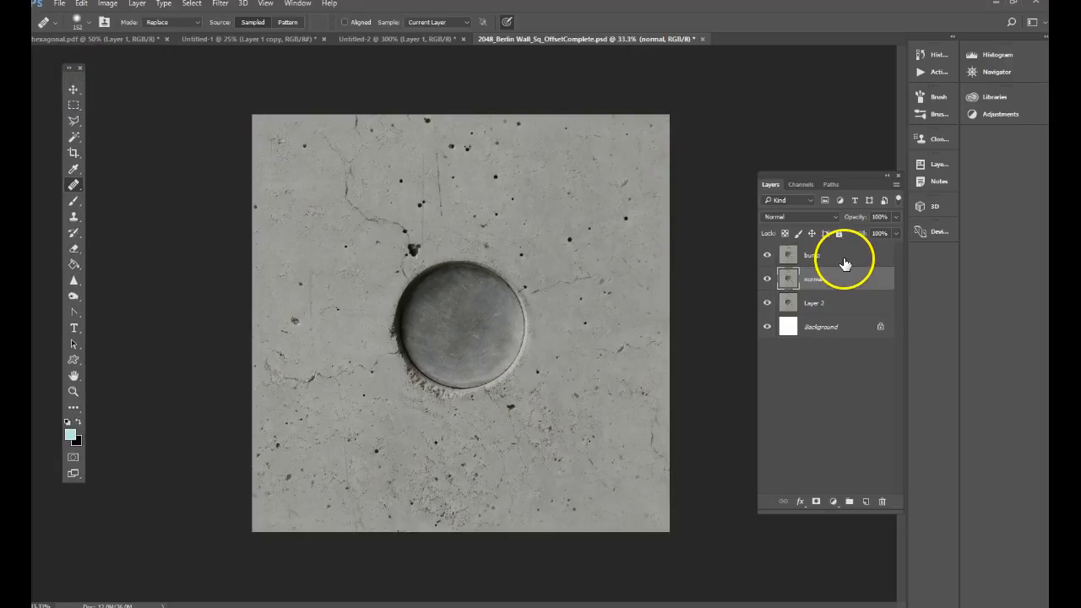
{"action": "left_click", "coordinate": [767, 254]}
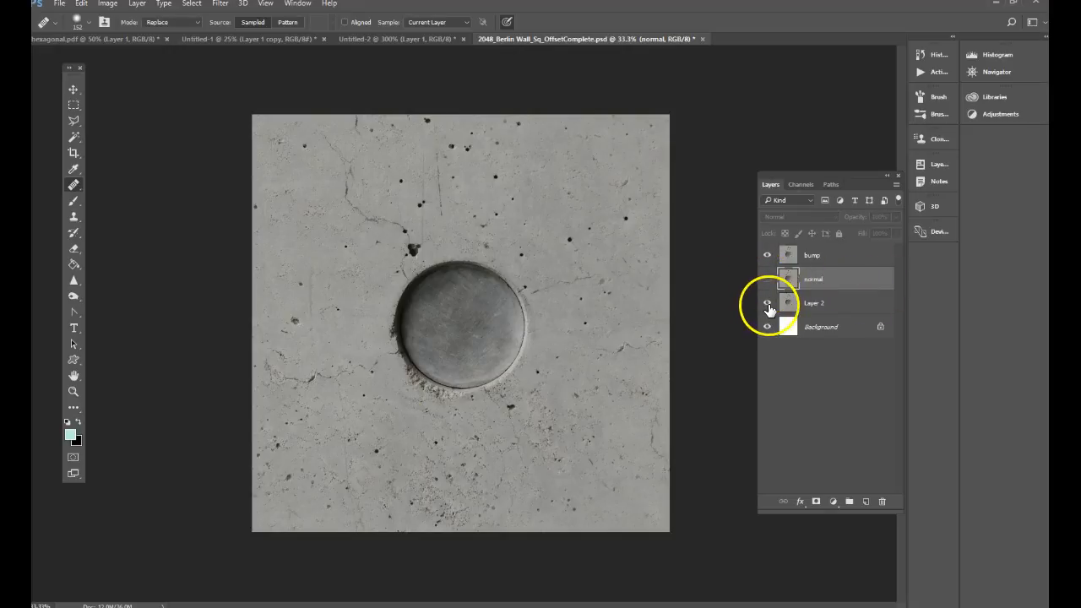
{"action": "left_click", "coordinate": [767, 306]}
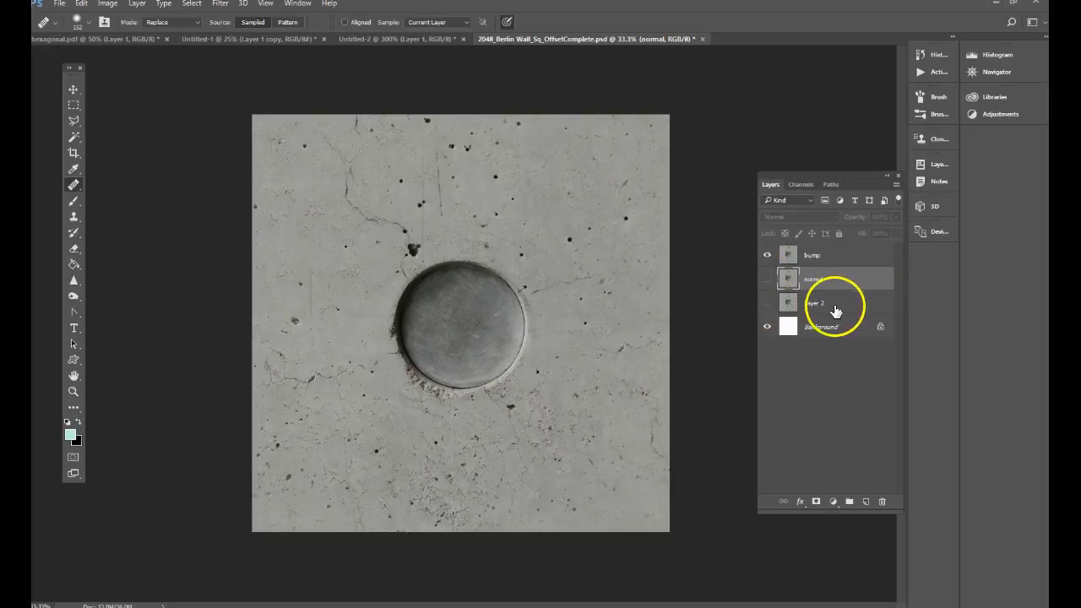
{"action": "double_click", "coordinate": [813, 303]}
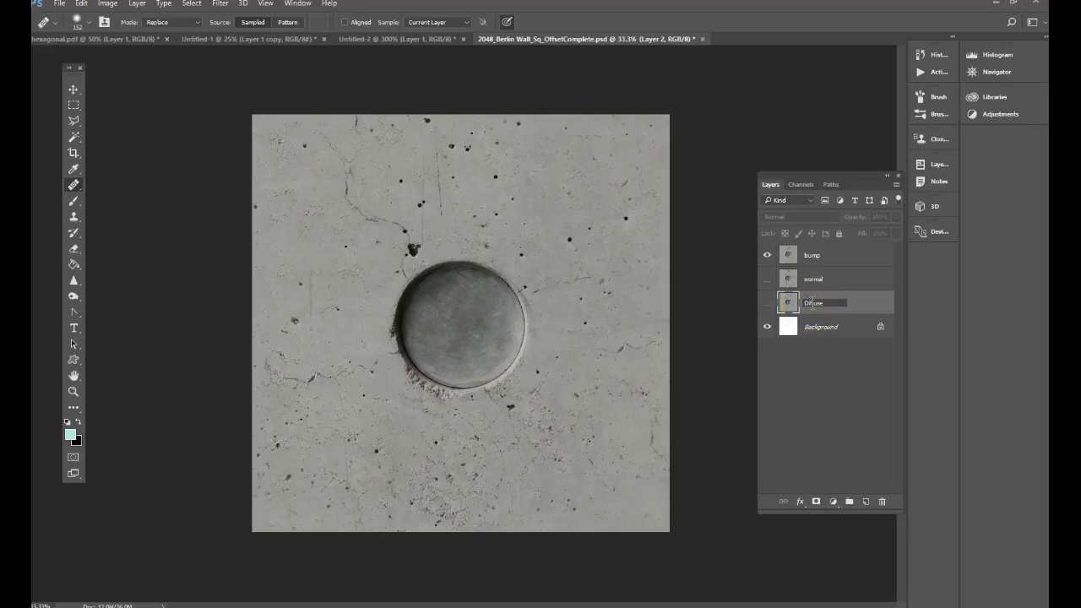
{"action": "key", "text": "Return"}
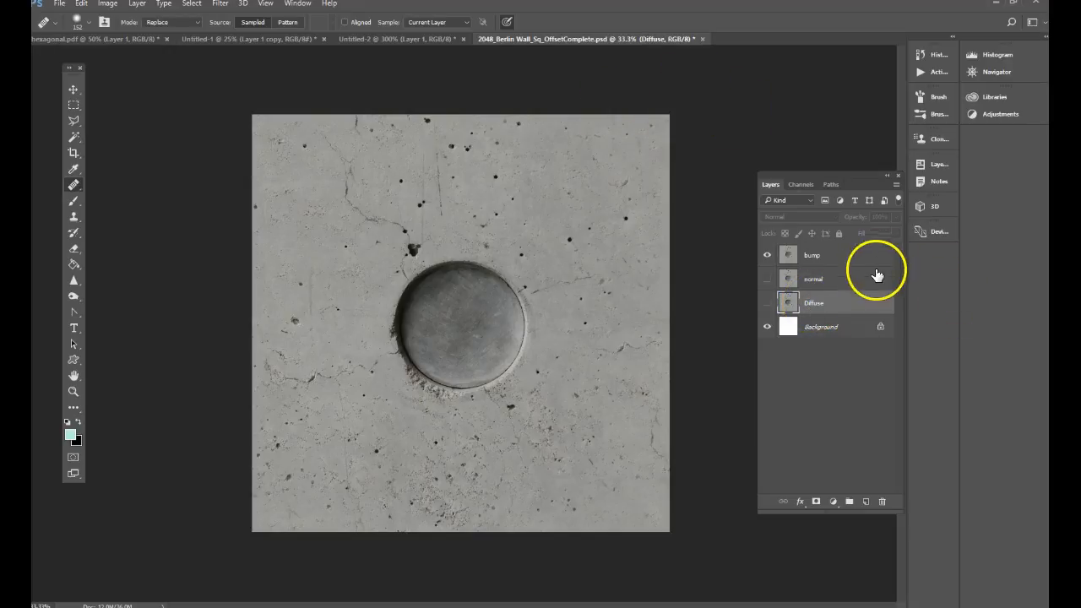
Generate a bump map from the bump layer with 0.5 blur, 85% detail scale and the Day Lights preview preset
{"action": "left_click", "coordinate": [837, 255]}
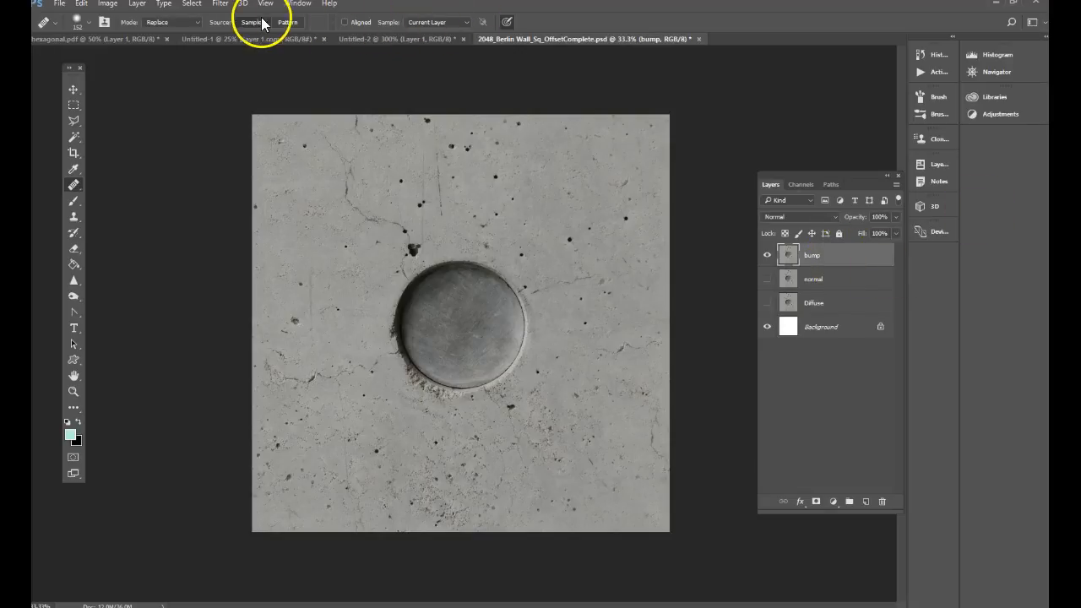
{"action": "left_click", "coordinate": [220, 5]}
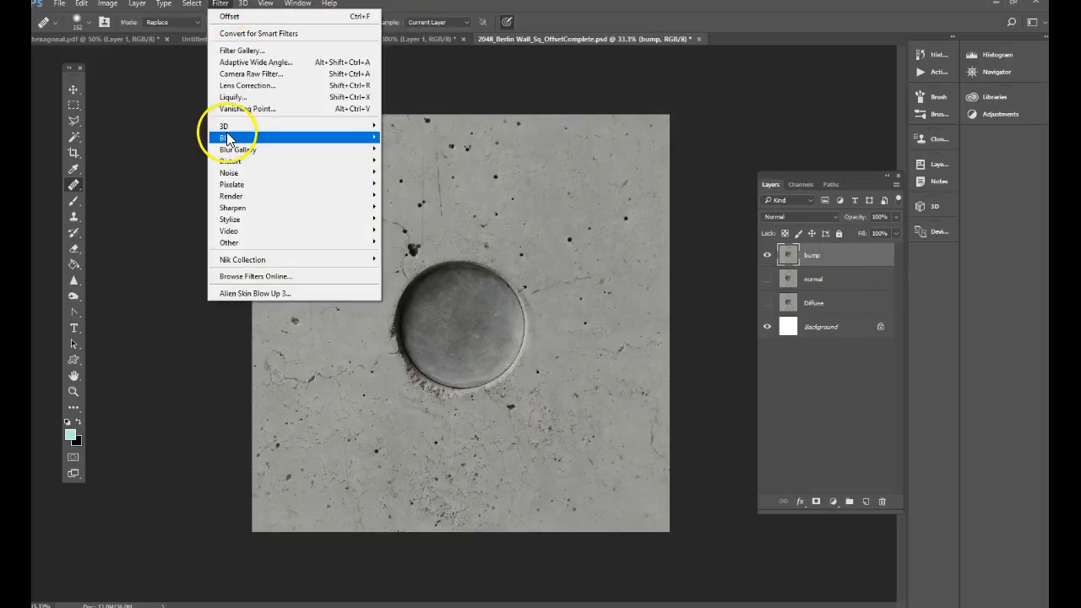
{"action": "mouse_move", "coordinate": [224, 126]}
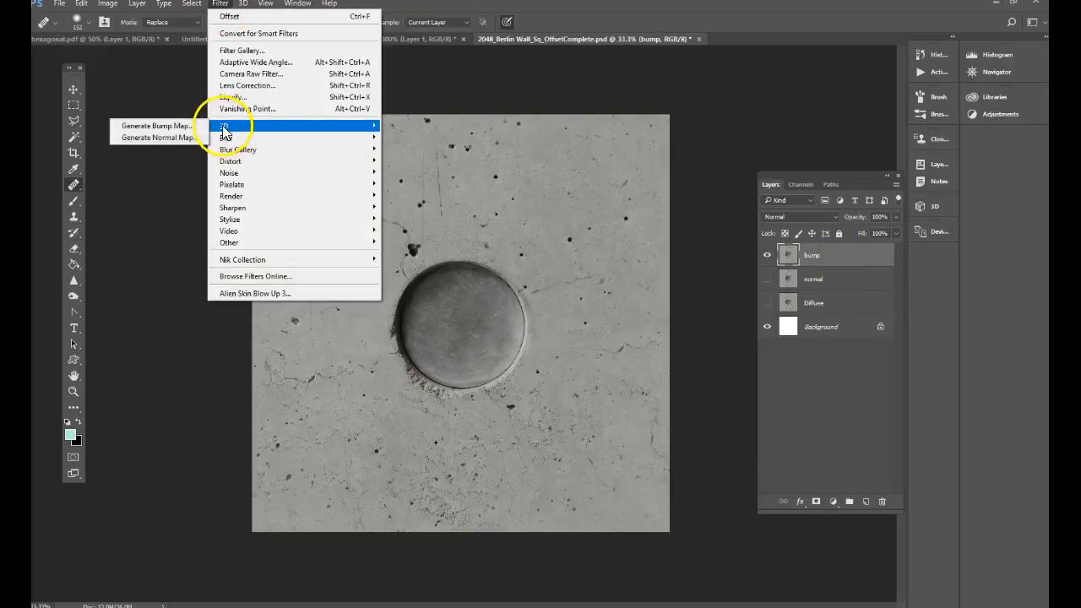
{"action": "left_click", "coordinate": [146, 125]}
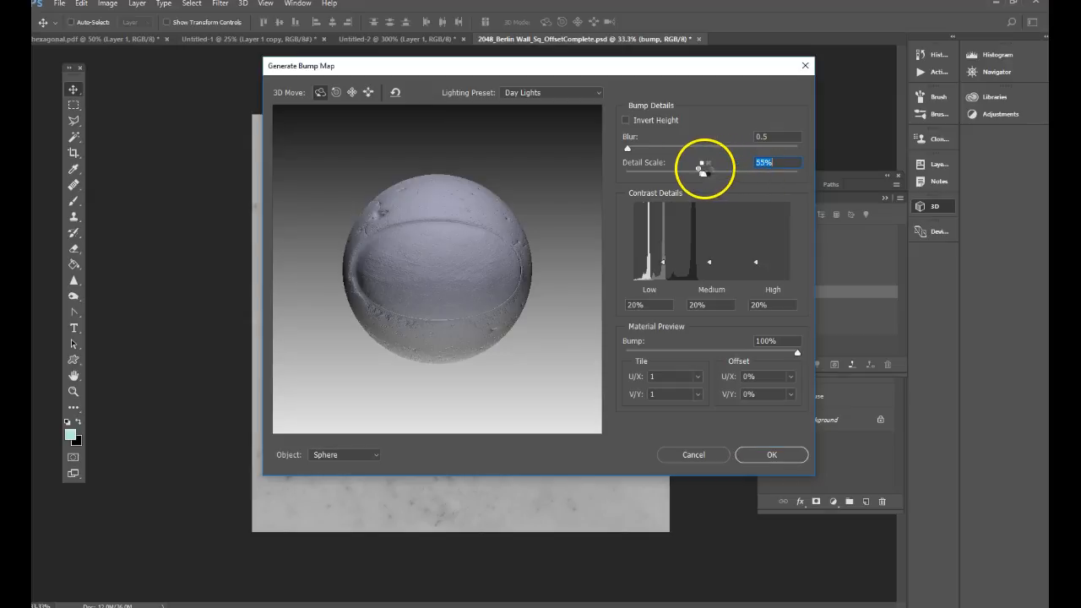
{"action": "left_click_drag", "start_coordinate": [704, 172], "coordinate": [786, 169]}
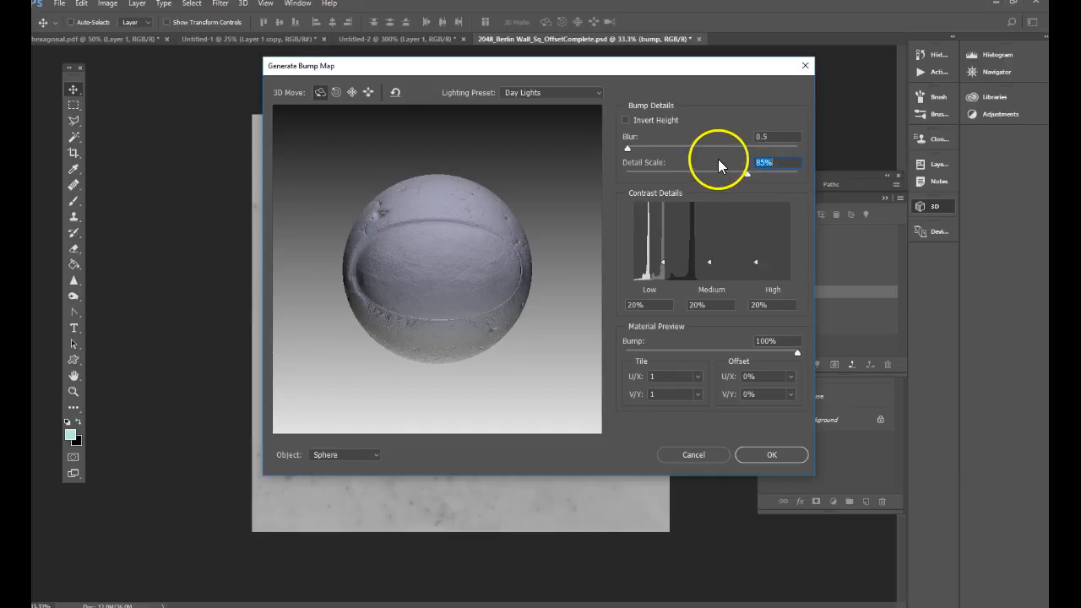
{"action": "left_click", "coordinate": [572, 90]}
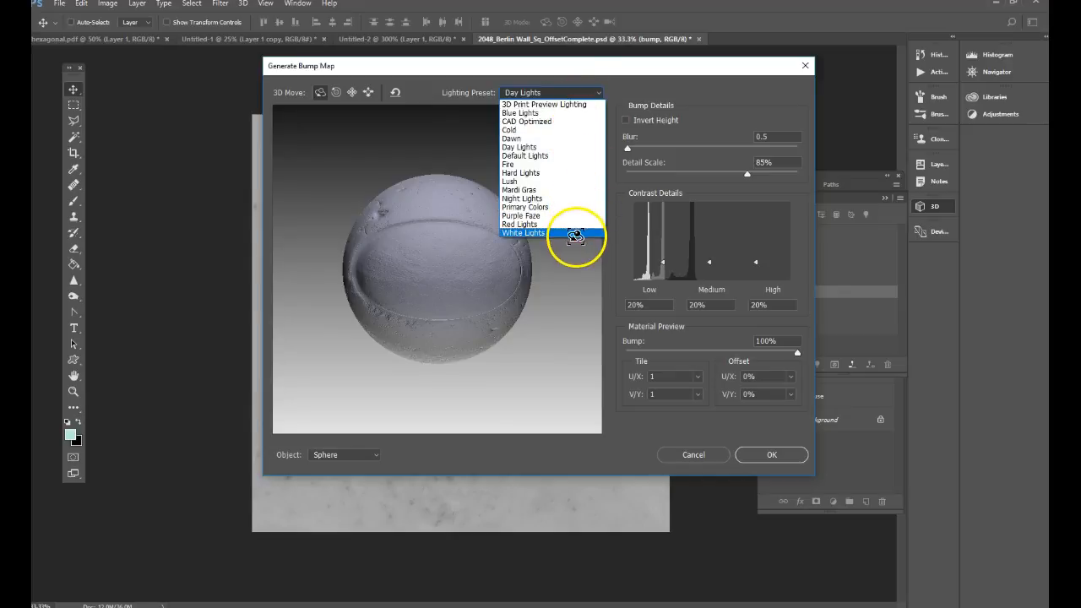
{"action": "left_click", "coordinate": [560, 145]}
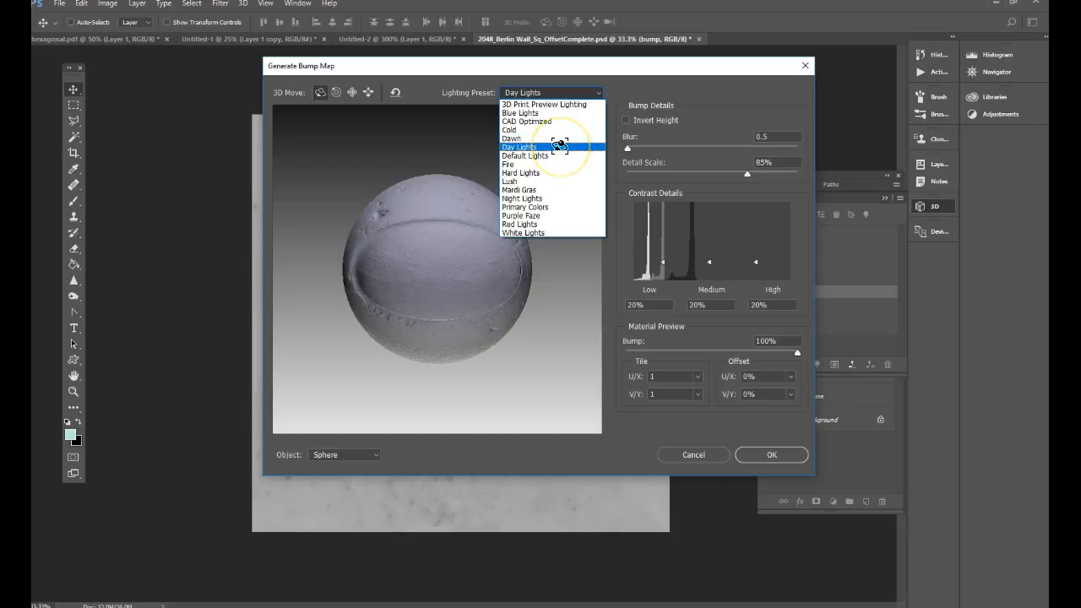
{"action": "left_click", "coordinate": [560, 146]}
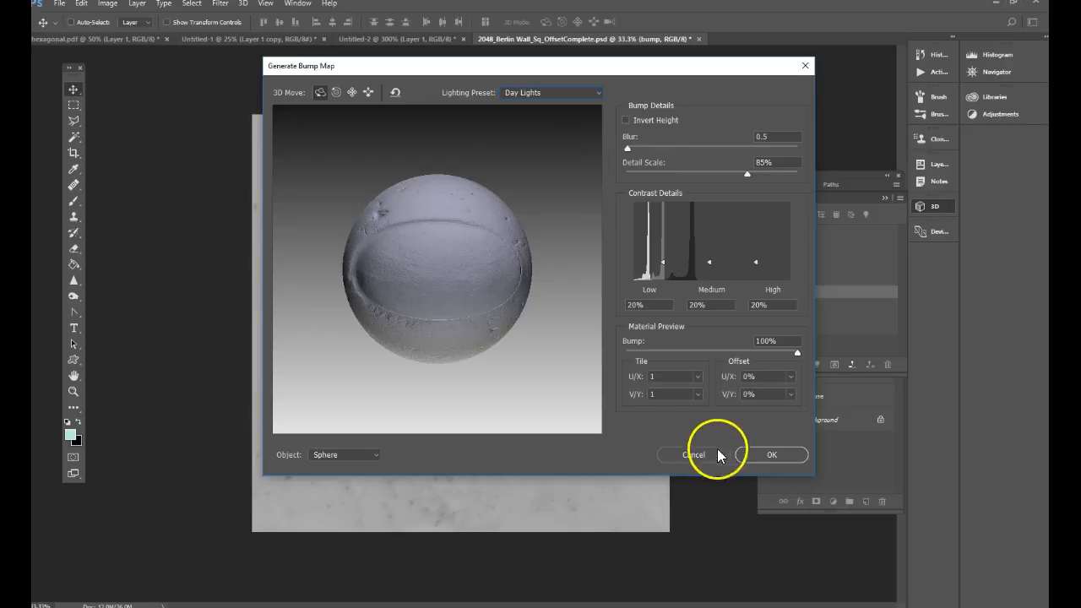
{"action": "left_click", "coordinate": [763, 457]}
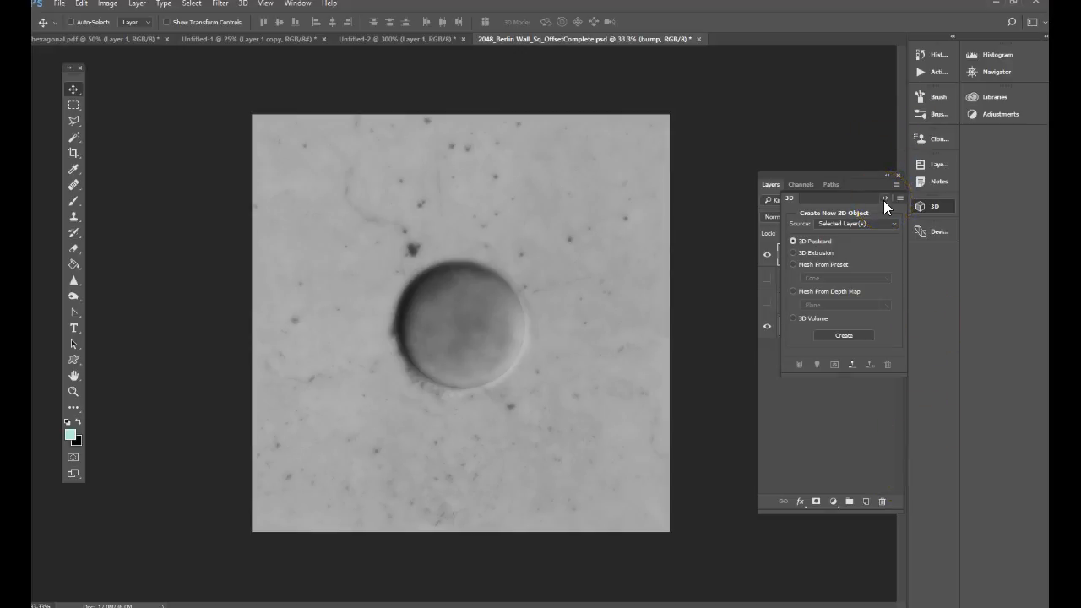
{"action": "left_click", "coordinate": [842, 335]}
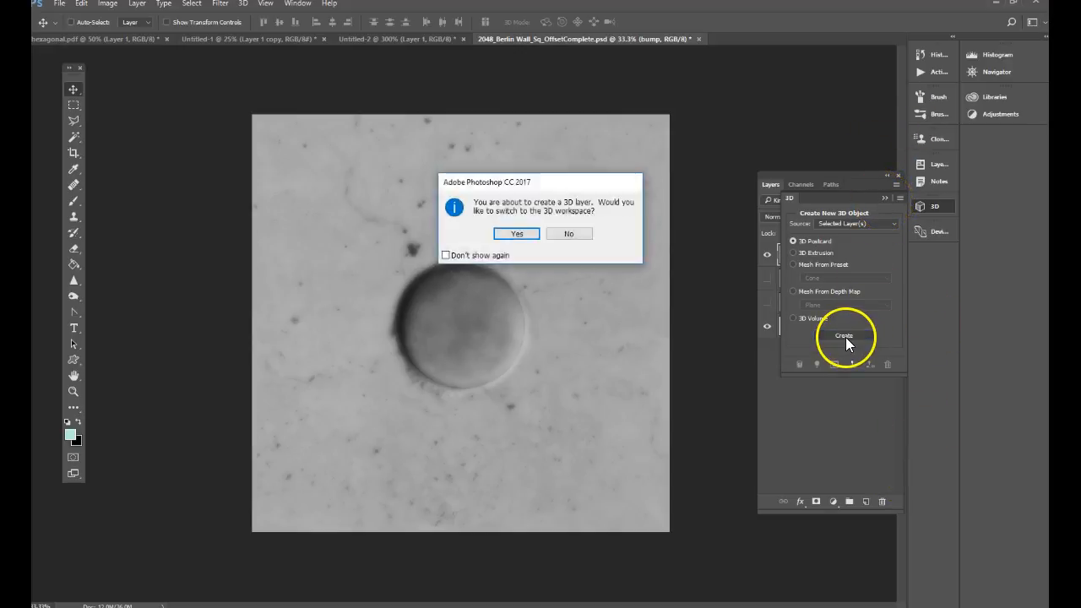
{"action": "left_click", "coordinate": [582, 236]}
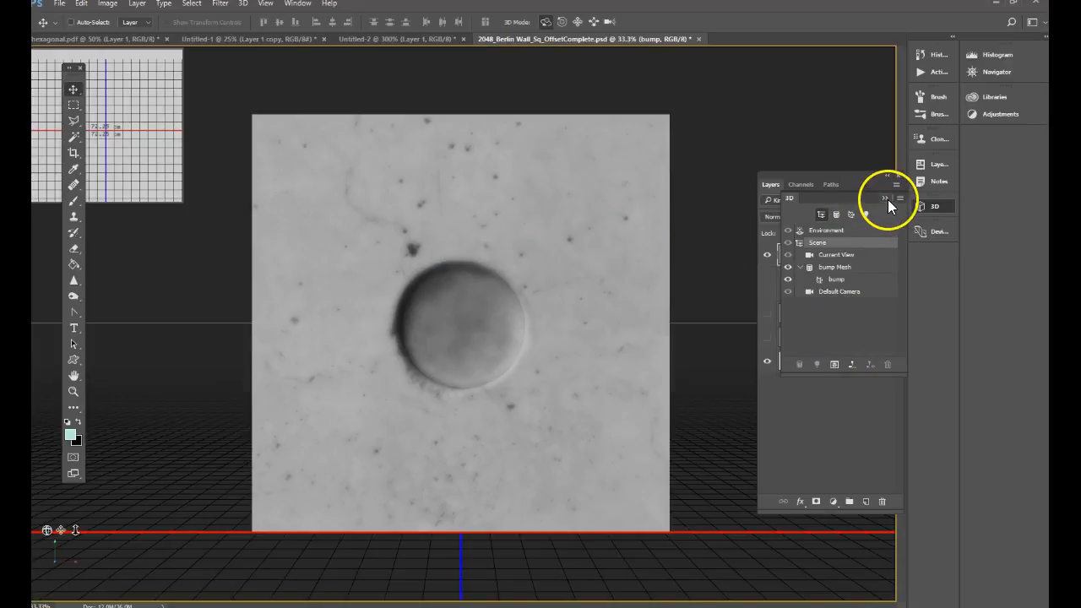
{"action": "key", "text": "ctrl+z"}
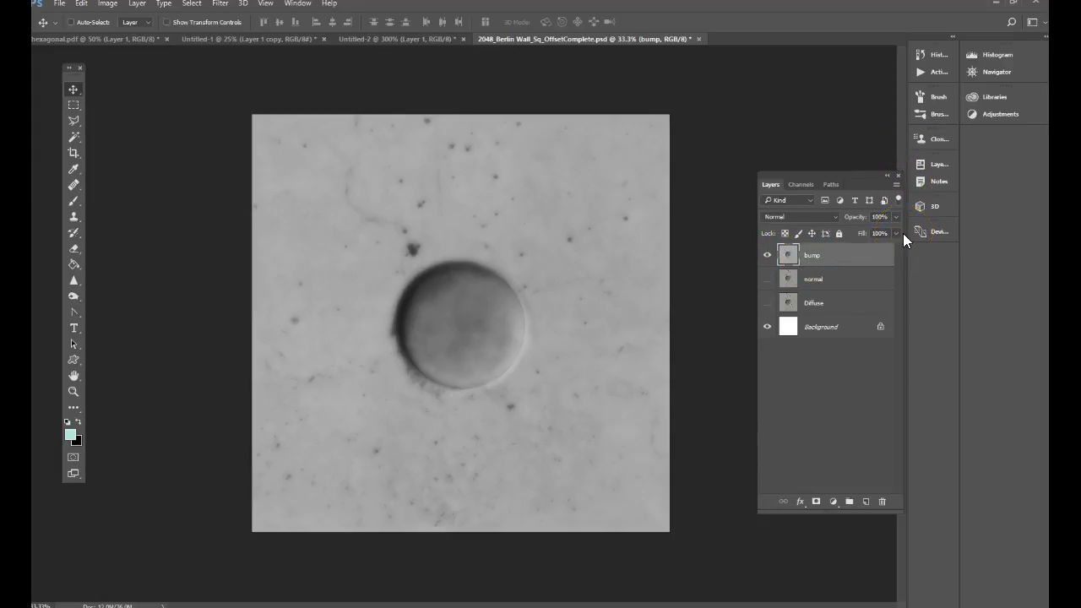
Hide the bump layer, and show and select the normal layer
{"action": "left_click", "coordinate": [766, 256]}
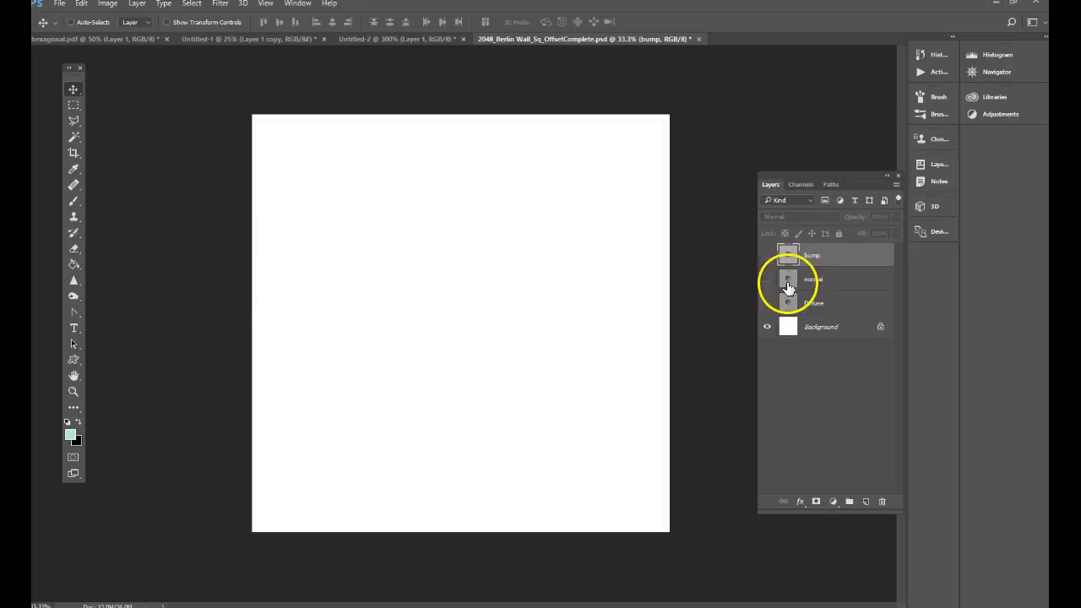
{"action": "left_click", "coordinate": [767, 279]}
{"action": "left_click", "coordinate": [811, 279]}
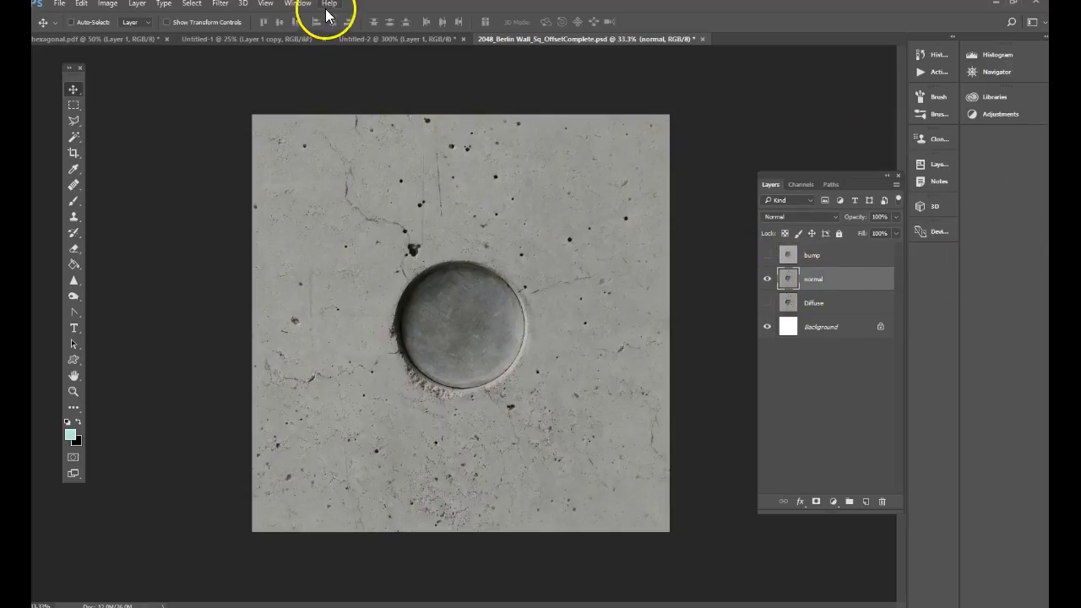
Generate a normal map from the normal layer with 4.6 blur and 80% detail scale, and collapse the 3D options
{"action": "left_click", "coordinate": [219, 4]}
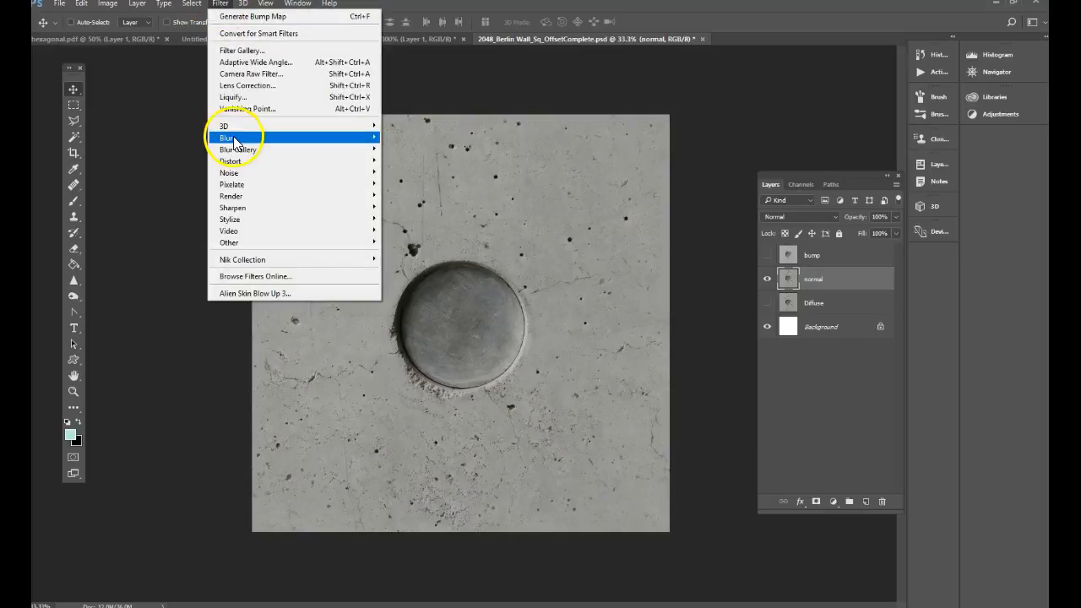
{"action": "mouse_move", "coordinate": [234, 127]}
{"action": "left_click", "coordinate": [153, 138]}
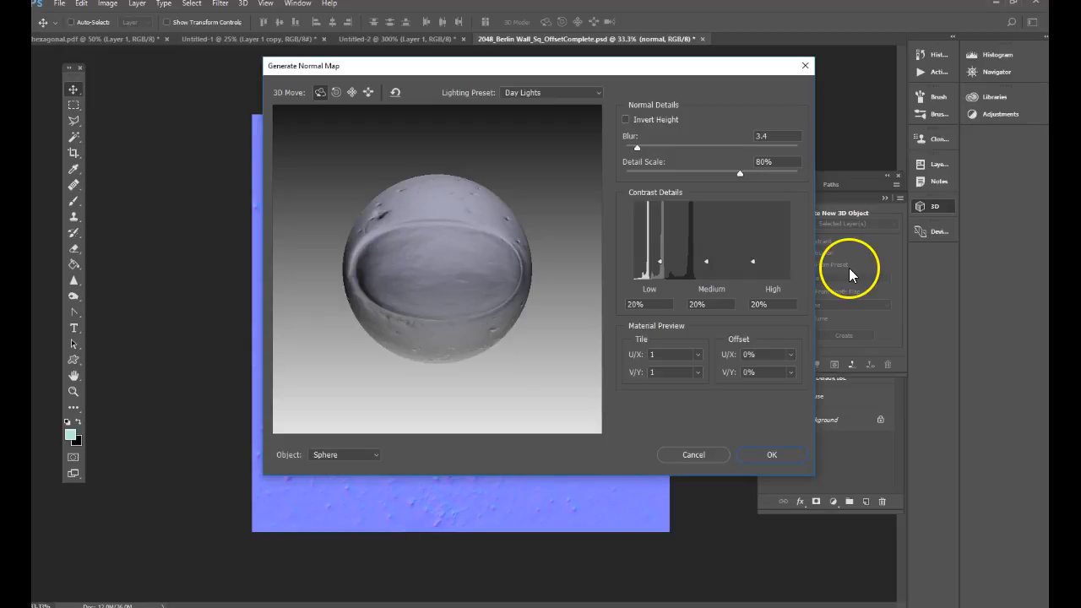
{"action": "left_click_drag", "start_coordinate": [674, 68], "coordinate": [763, 85]}
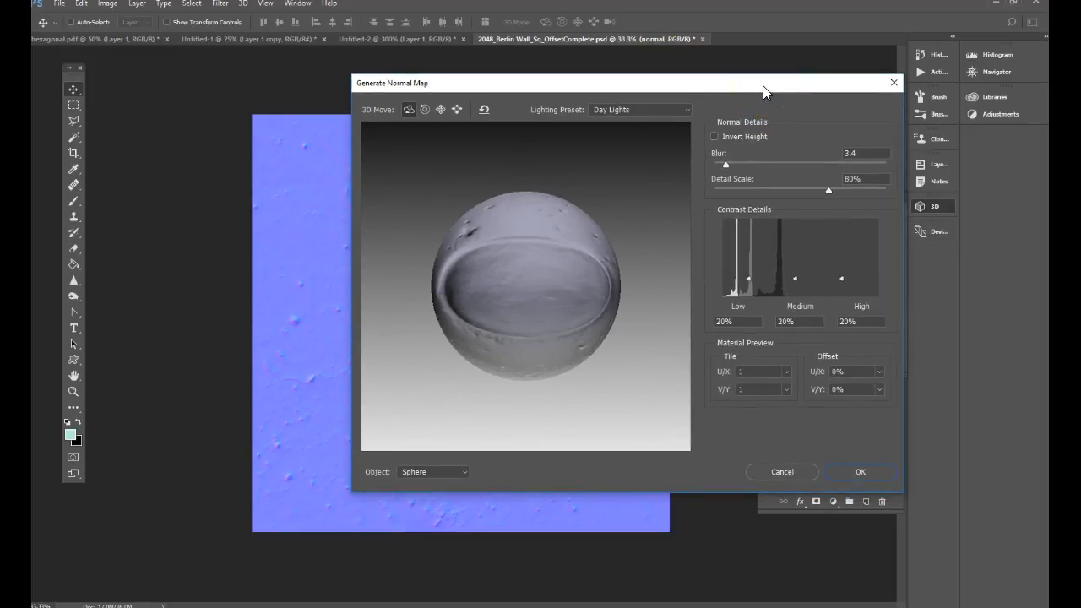
{"action": "left_click_drag", "start_coordinate": [762, 85], "coordinate": [819, 67]}
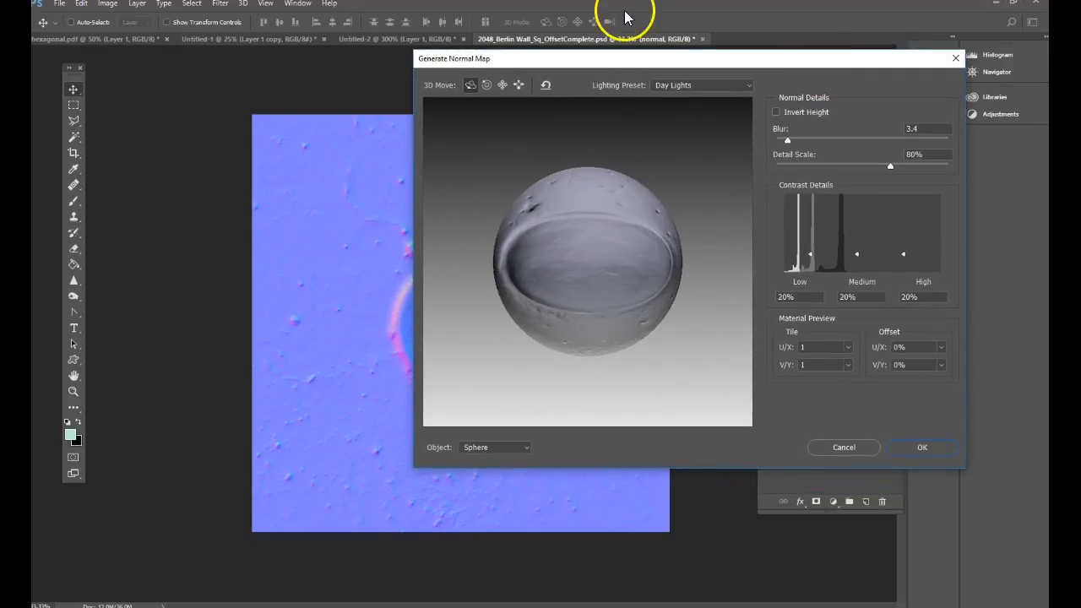
{"action": "left_click_drag", "start_coordinate": [603, 54], "coordinate": [642, 57]}
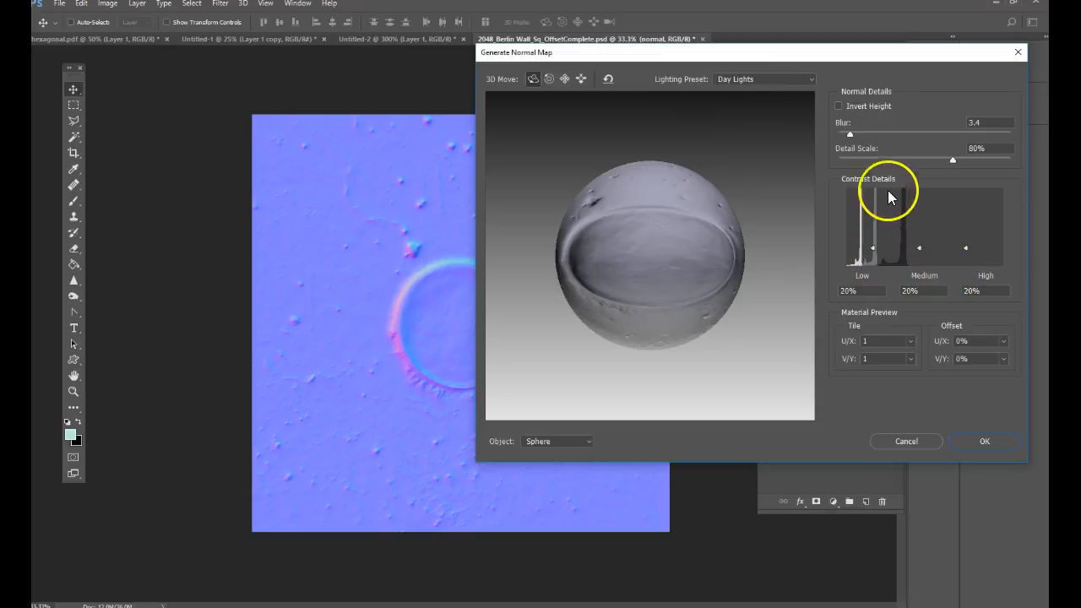
{"action": "mouse_move", "coordinate": [847, 134]}
{"action": "left_mouse_down"}
{"action": "mouse_move", "coordinate": [910, 134]}
{"action": "mouse_move", "coordinate": [855, 129]}
{"action": "left_mouse_up"}
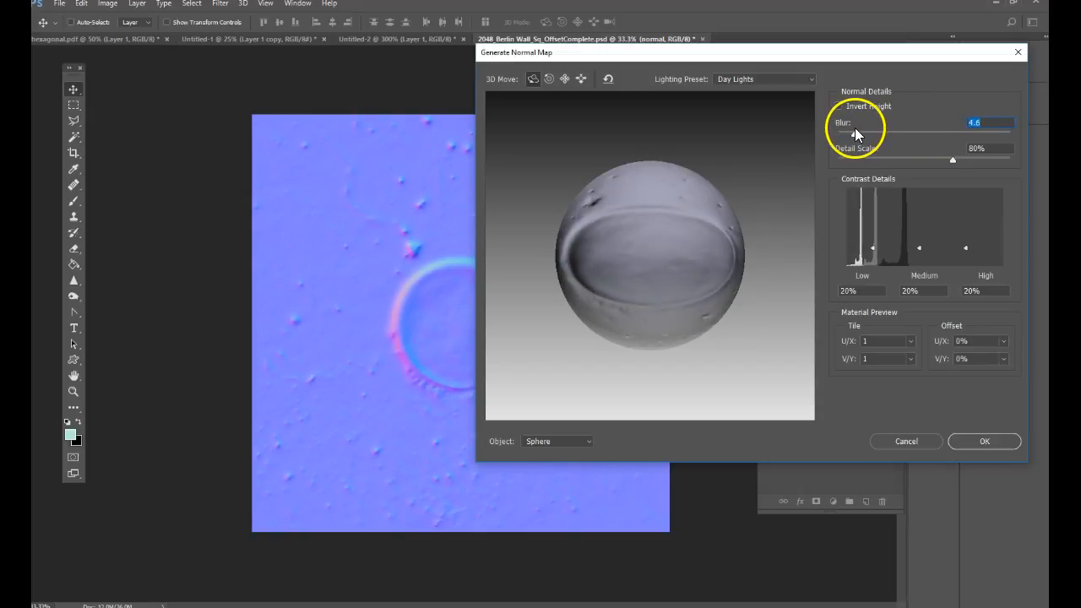
{"action": "left_click", "coordinate": [994, 446]}
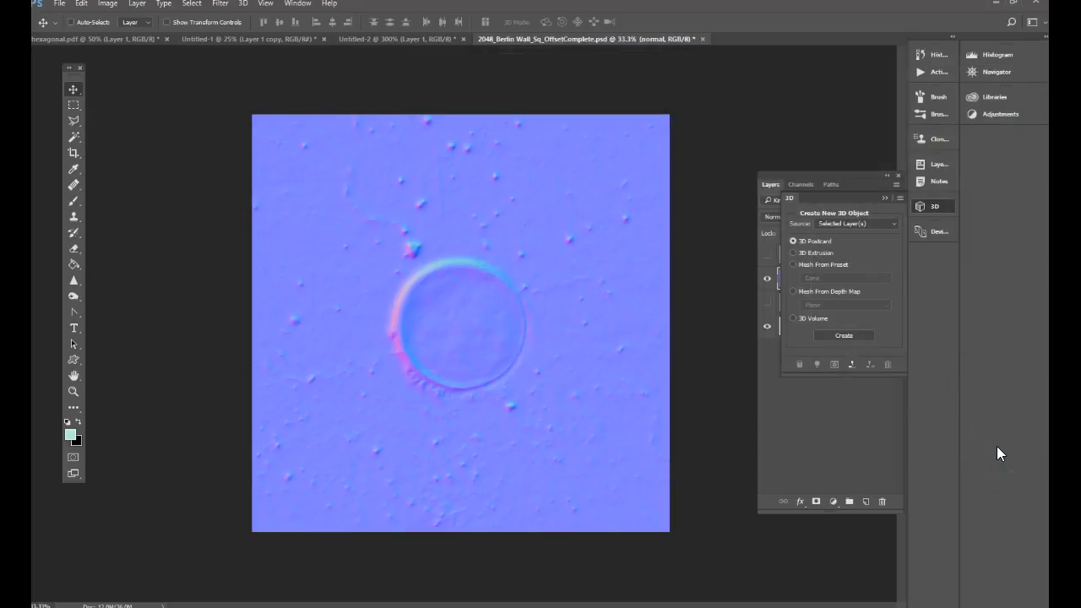
{"action": "left_click", "coordinate": [884, 199]}
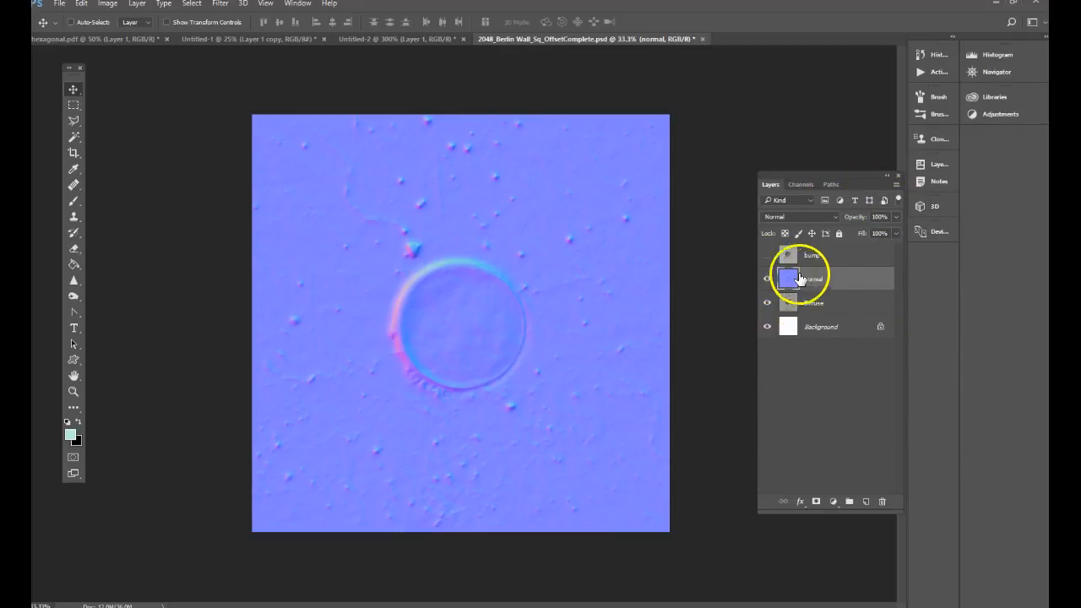
Show the Diffuse and bump layers, and increase the bump layer's contrast with Levels using a white input of 197 and a raised black input
{"action": "left_click", "coordinate": [767, 255]}
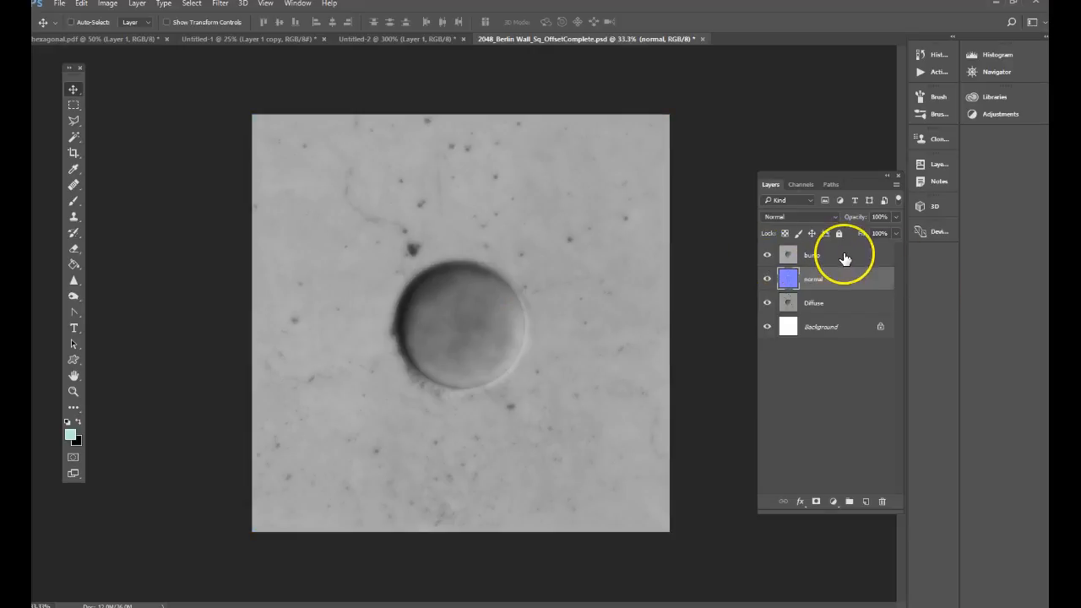
{"action": "left_click", "coordinate": [844, 257]}
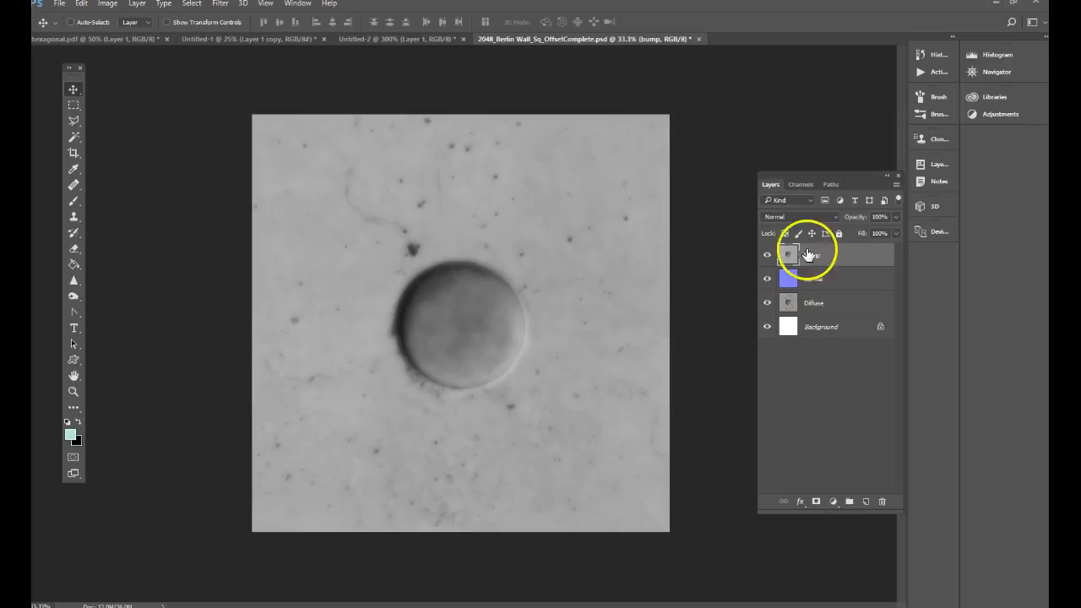
{"action": "key", "text": "ctrl"}
{"action": "key", "text": "ctrl+l"}
{"action": "left_click_drag", "start_coordinate": [904, 471], "coordinate": [869, 467]}
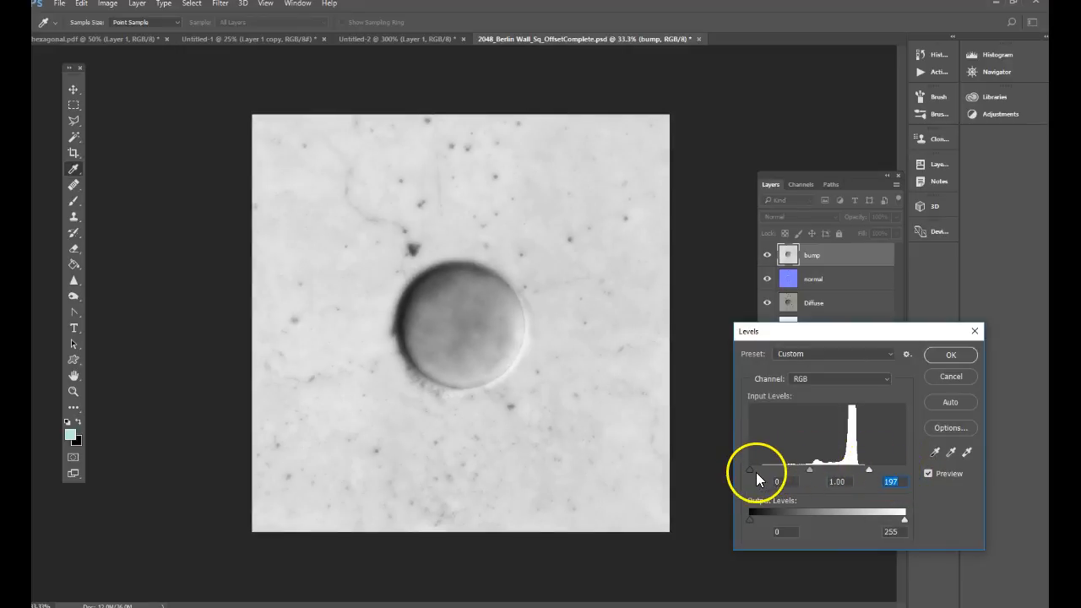
{"action": "left_click_drag", "start_coordinate": [749, 469], "coordinate": [793, 466]}
{"action": "left_click", "coordinate": [943, 355]}
{"action": "key", "text": "v"}
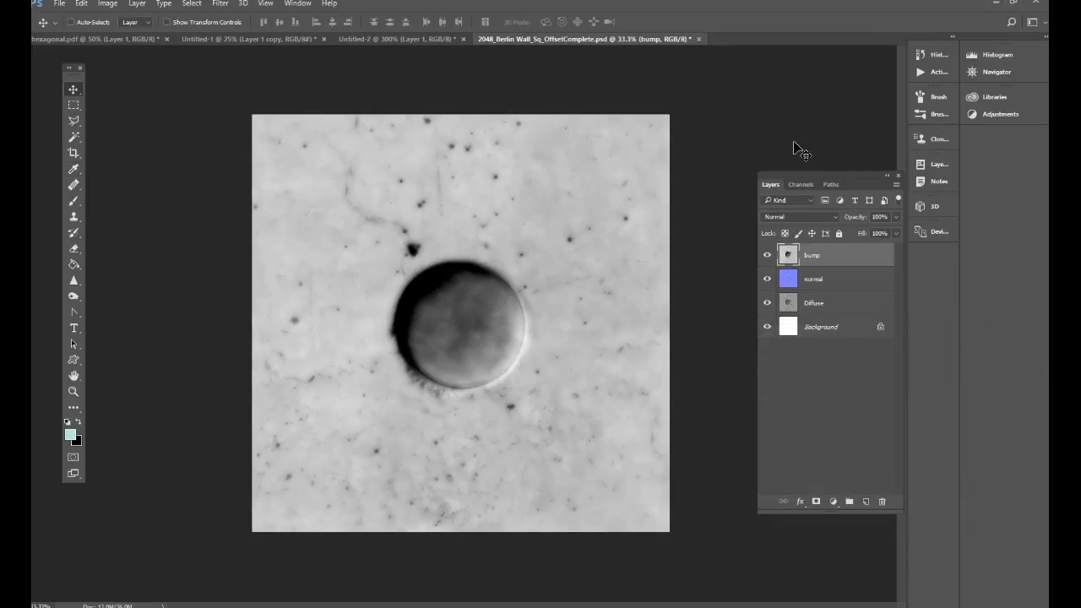
Save the layered document as a new Photoshop file named 2048_Berlin Wall_DBN in the Seamless Wall Tile folder with Maximize Compatibility
{"action": "left_click", "coordinate": [60, 4]}
{"action": "left_click", "coordinate": [95, 141]}
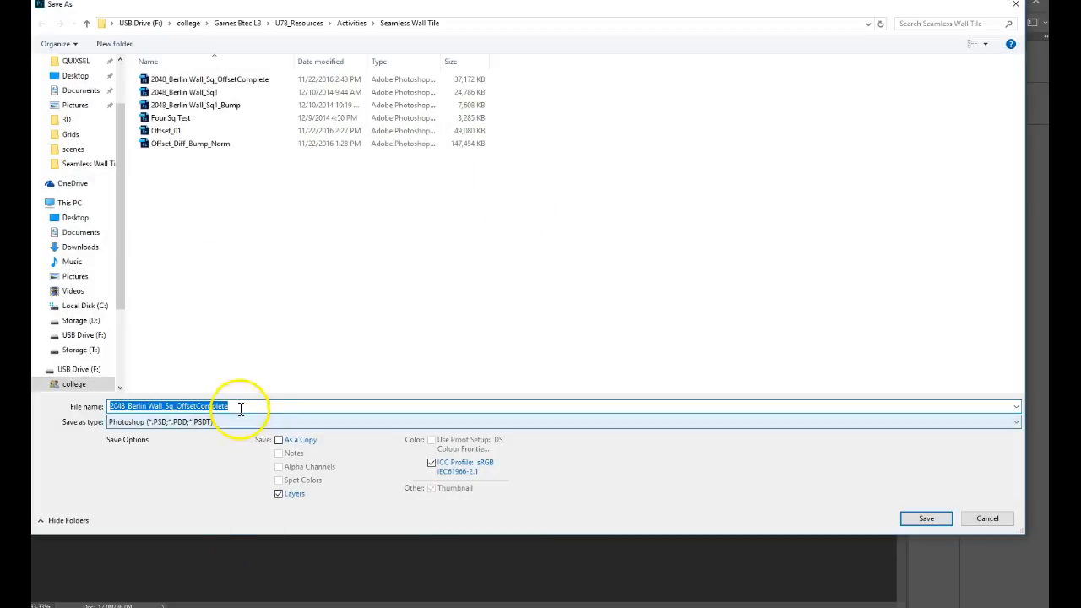
{"action": "left_click", "coordinate": [172, 406]}
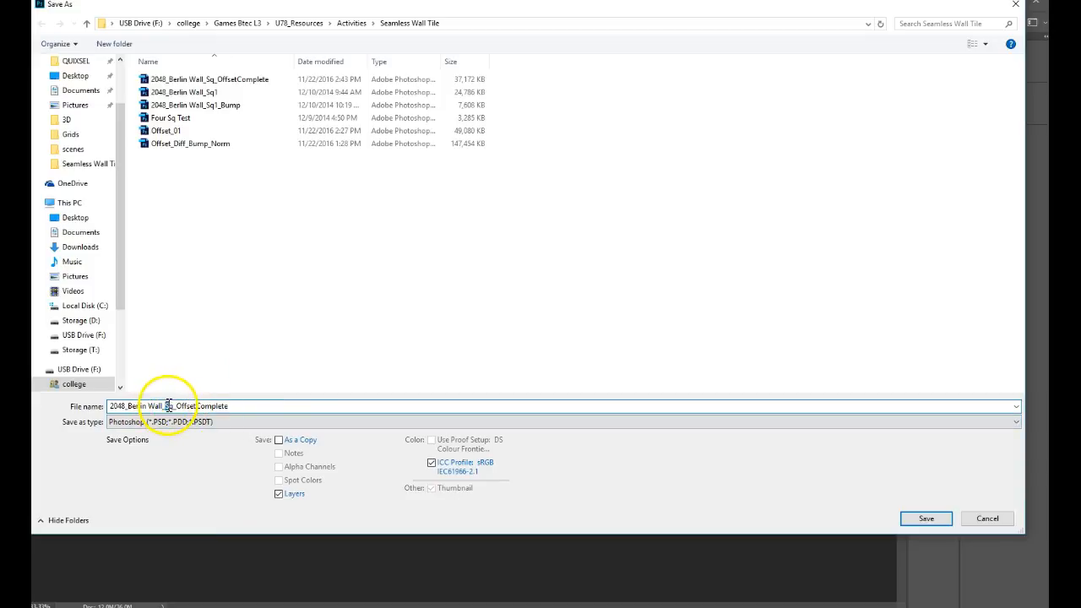
{"action": "left_click_drag", "start_coordinate": [166, 406], "coordinate": [433, 445]}
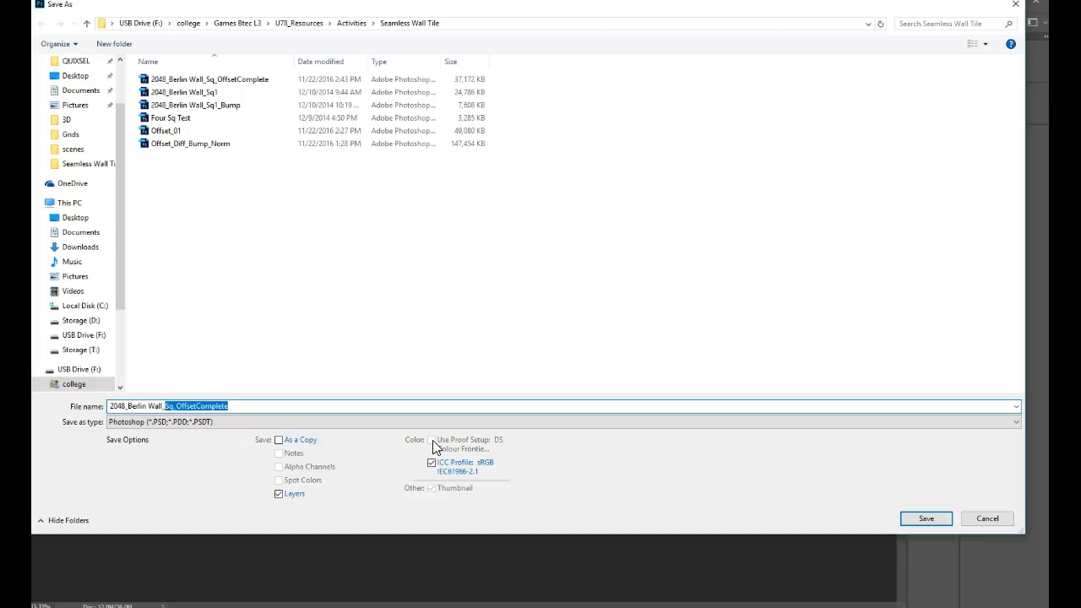
{"action": "type", "text": "DBN"}
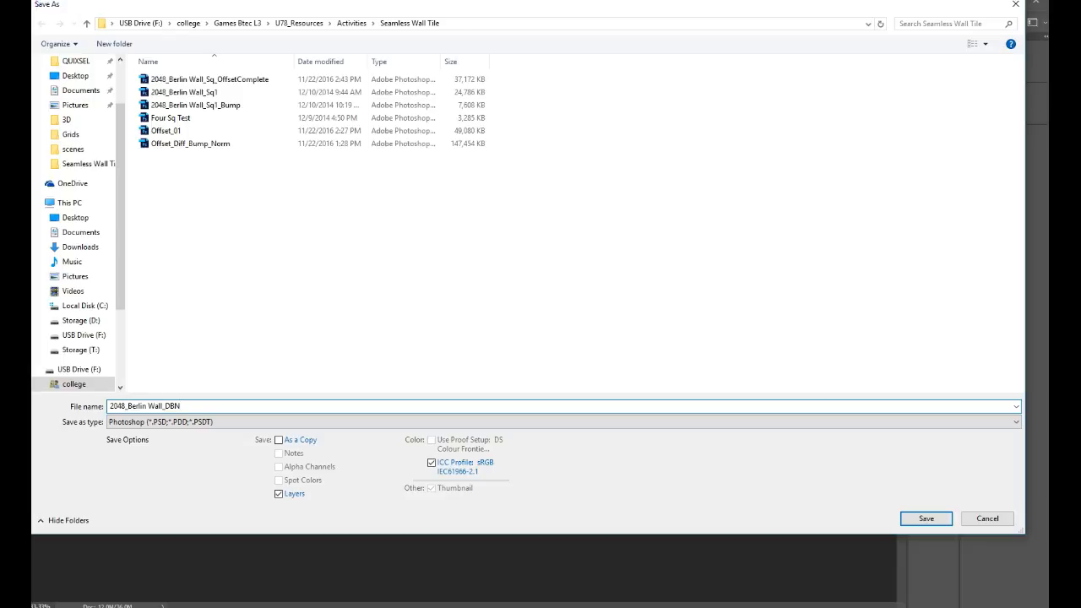
{"action": "key", "text": "Return"}
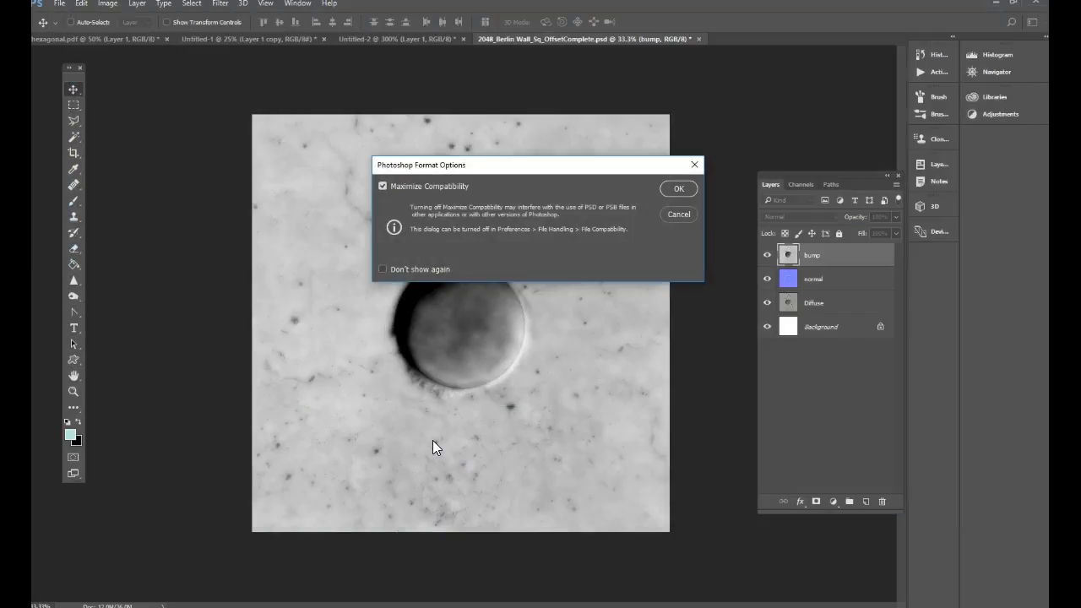
{"action": "key", "text": "Return"}
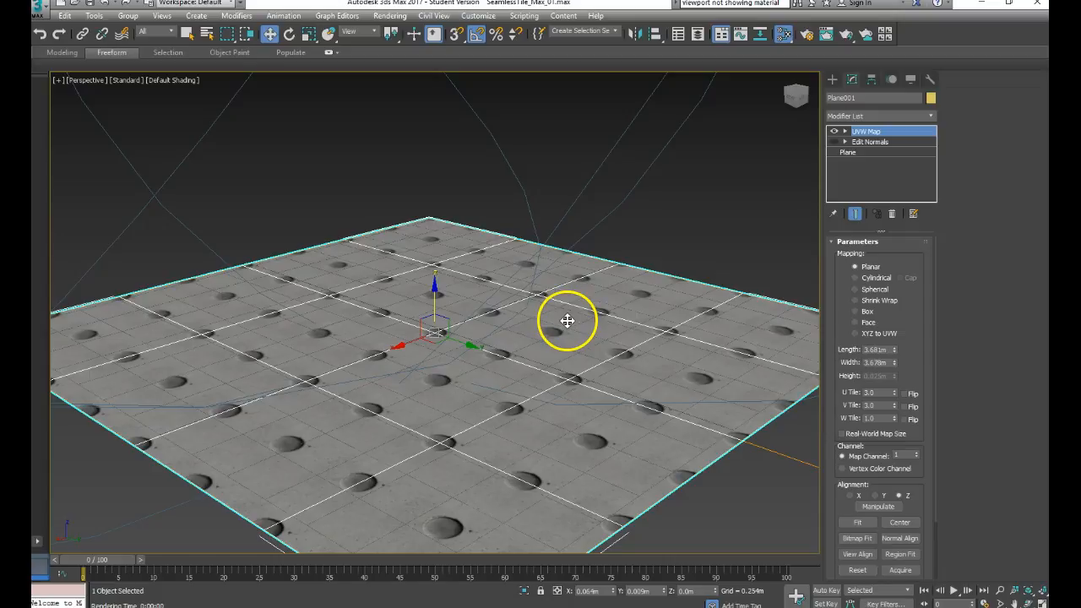
Switch to 3ds Max and try to access the base Plane parameters beneath Plane001's UVW Map and Edit Normals modifiers
{"action": "middle_click_drag", "start_coordinate": [568, 320], "coordinate": [532, 266], "text": "alt"}
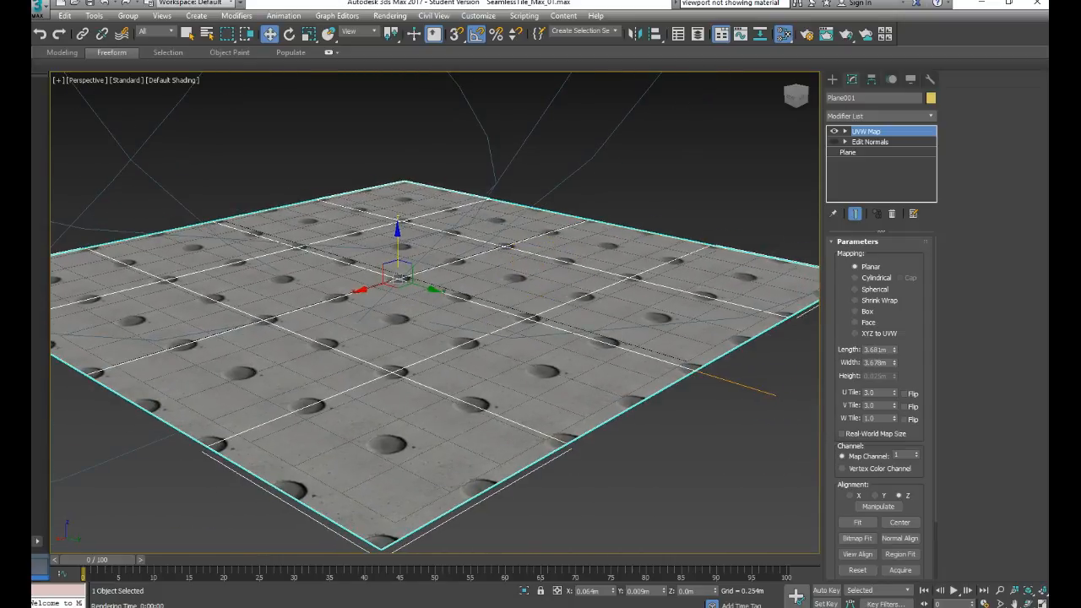
{"action": "left_click", "coordinate": [848, 152]}
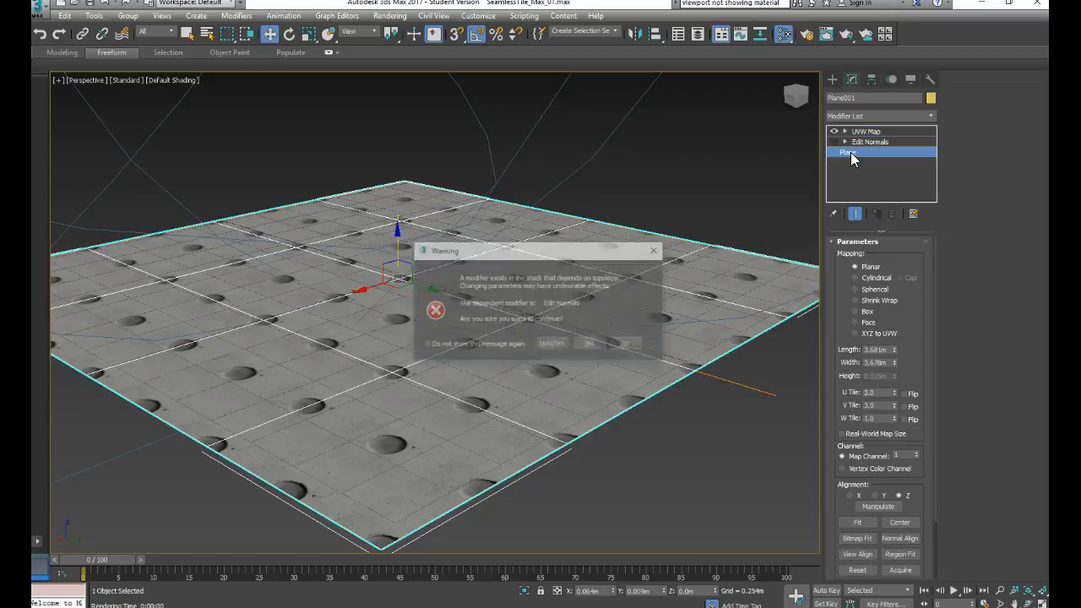
{"action": "left_click", "coordinate": [624, 343]}
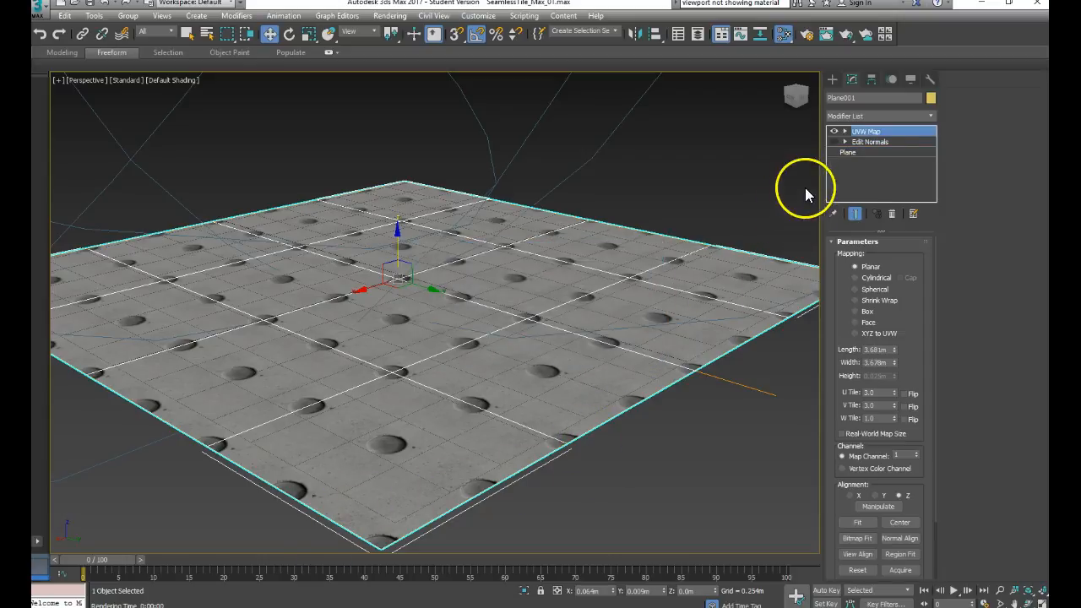
Check the base Plane parameters and the Edit Normals modifier of Plane001, and return to its UVW Map modifier
{"action": "left_click", "coordinate": [860, 149]}
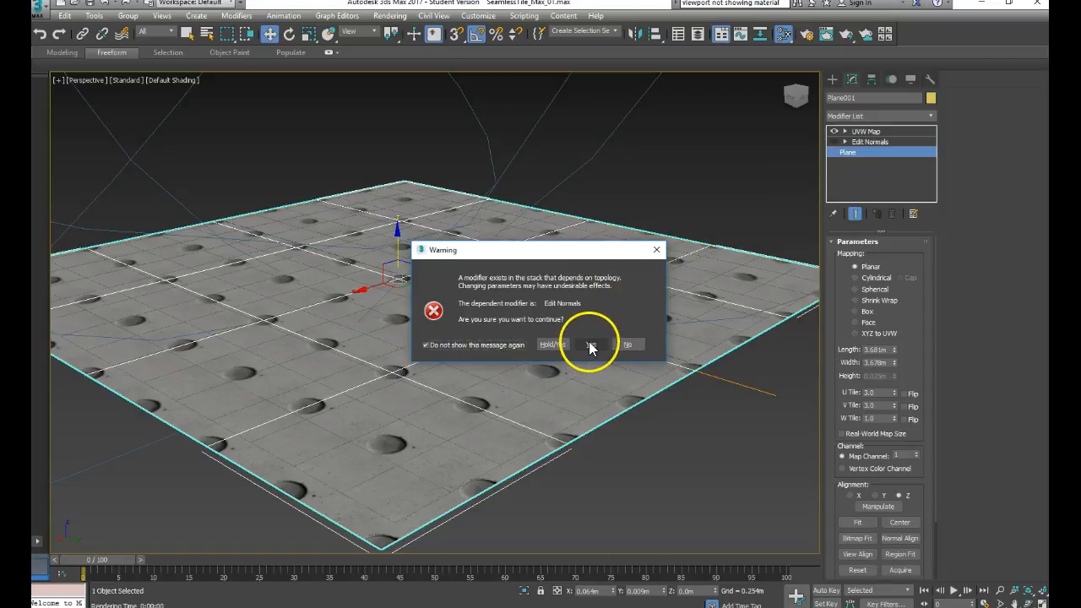
{"action": "left_click", "coordinate": [590, 346]}
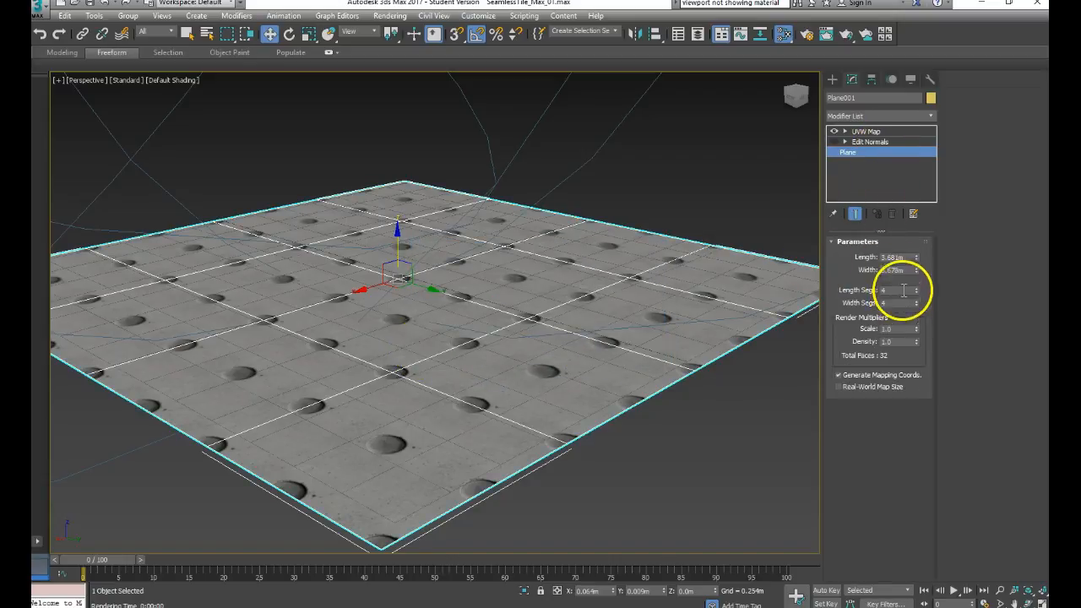
{"action": "left_click", "coordinate": [872, 132]}
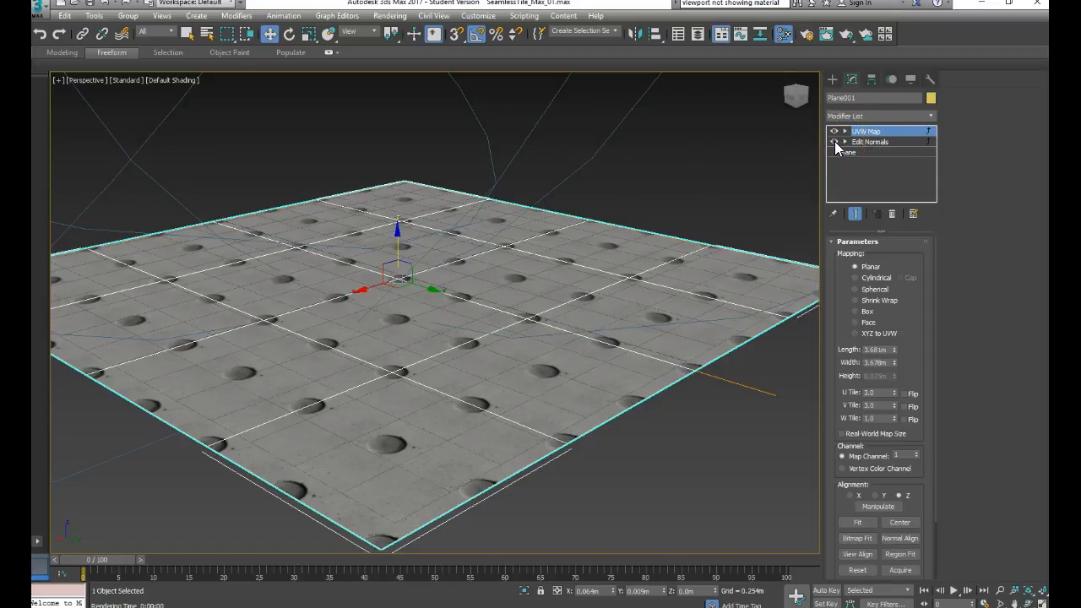
{"action": "left_click", "coordinate": [867, 143]}
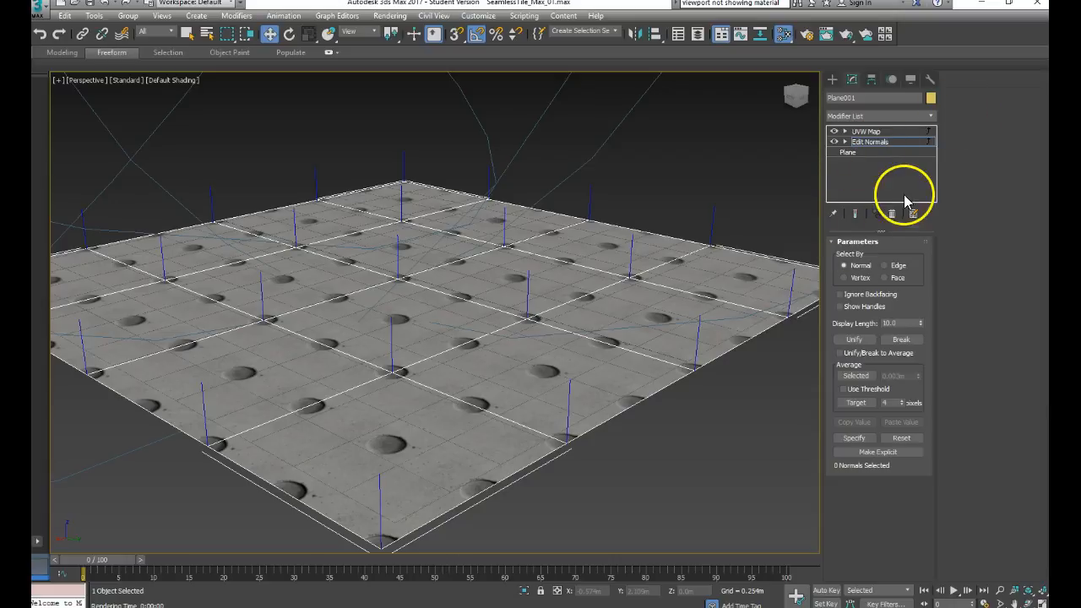
{"action": "left_click", "coordinate": [866, 141]}
{"action": "left_click", "coordinate": [863, 130]}
Select the omni light above the plane and turn off its near and far attenuation displays
{"action": "scroll", "coordinate": [550, 352], "scroll_direction": "down", "scroll_amount": 6}
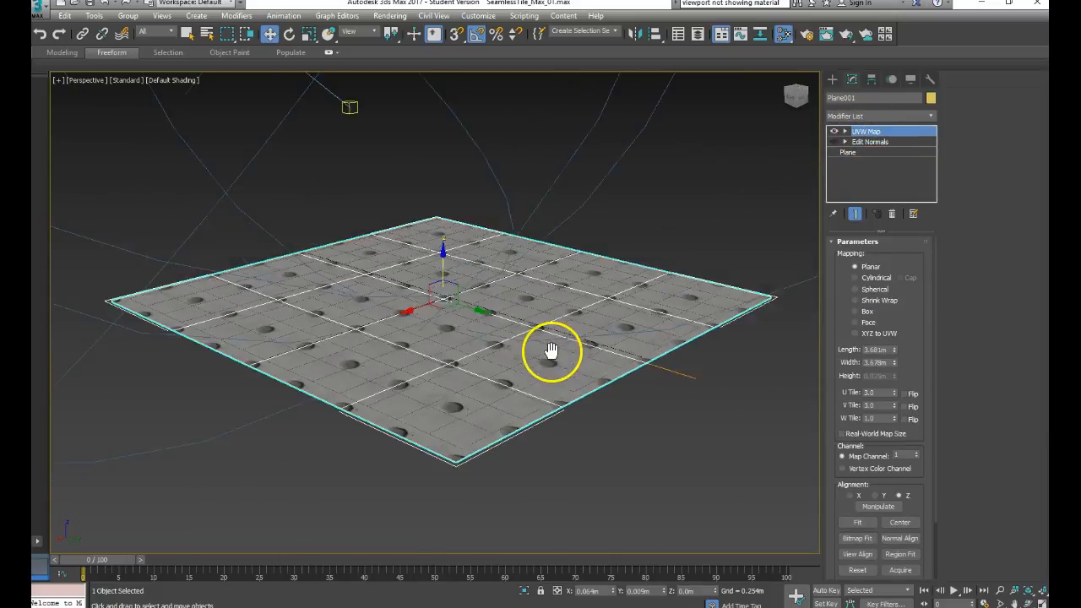
{"action": "middle_click_drag", "start_coordinate": [551, 319], "coordinate": [549, 356]}
{"action": "scroll", "coordinate": [549, 355], "scroll_direction": "up", "scroll_amount": 4}
{"action": "scroll", "coordinate": [549, 355], "scroll_direction": "down", "scroll_amount": 4}
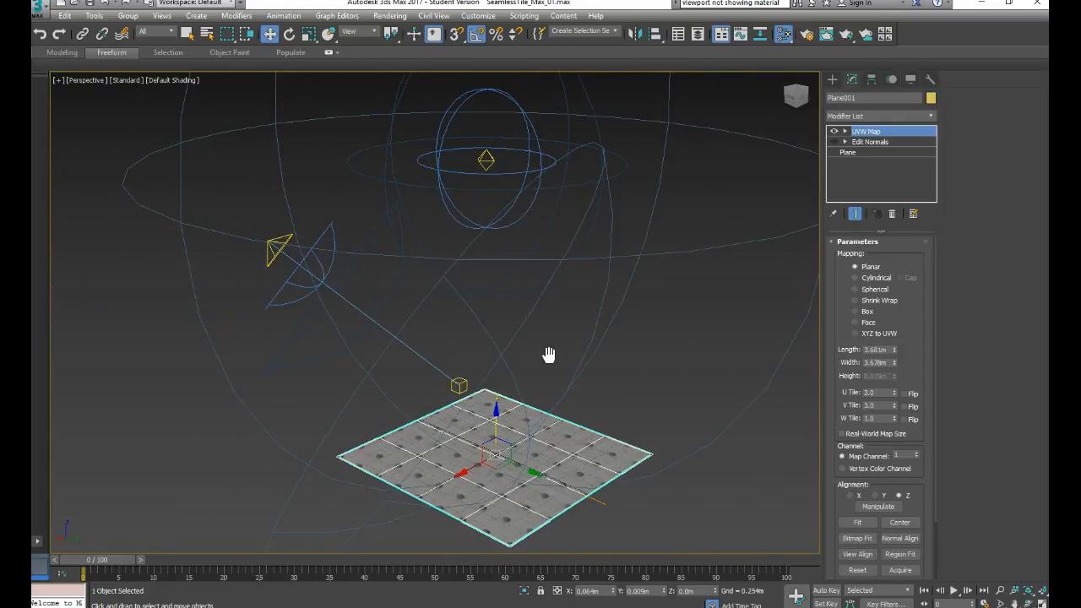
{"action": "left_click", "coordinate": [486, 160]}
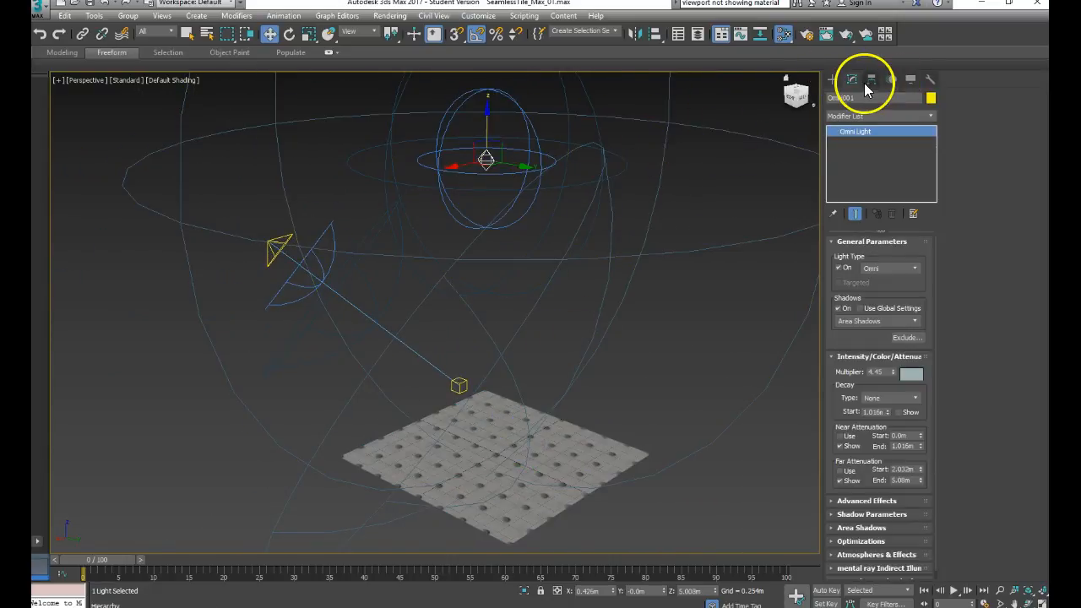
{"action": "mouse_move", "coordinate": [835, 421]}
{"action": "left_mouse_down"}
{"action": "mouse_move", "coordinate": [839, 369]}
{"action": "mouse_move", "coordinate": [850, 407]}
{"action": "left_mouse_up"}
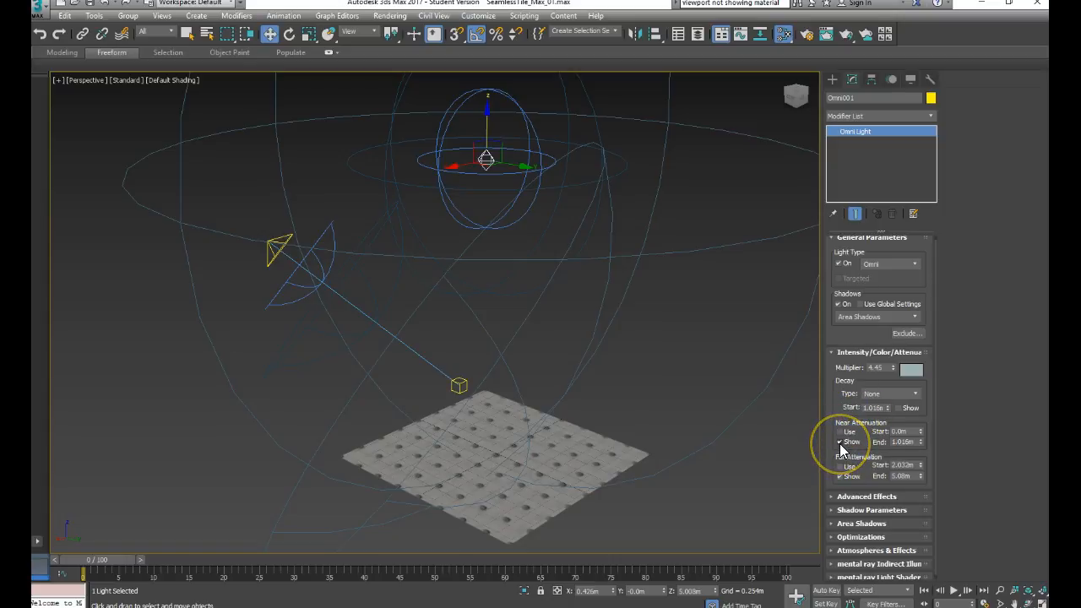
{"action": "left_click", "coordinate": [840, 476]}
{"action": "left_click", "coordinate": [842, 442]}
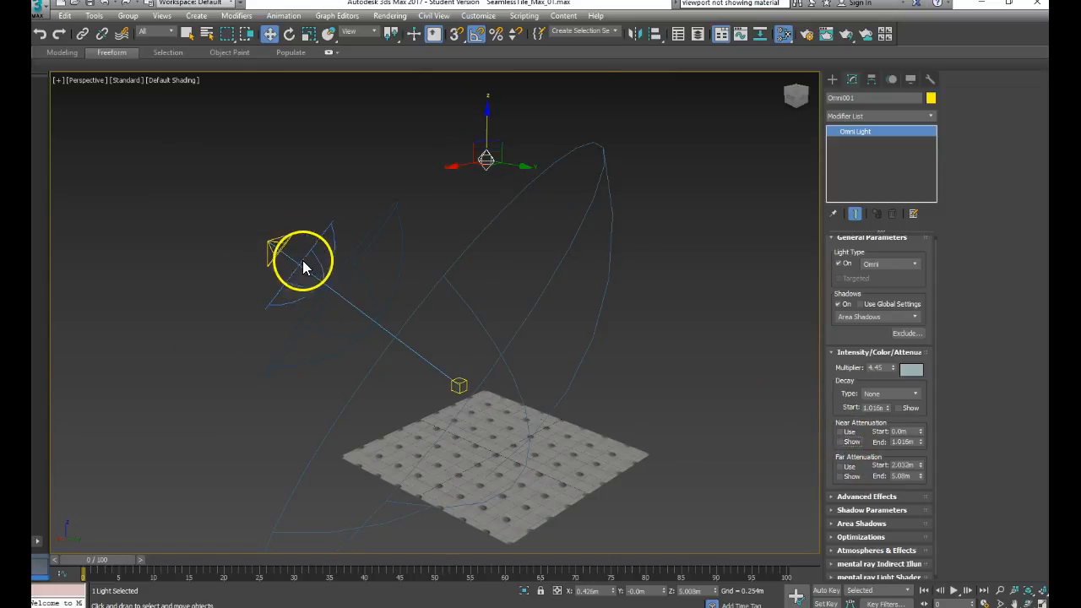
Select the target spotlight and hide its near and far attenuation ranges in the intensity and attenuation settings
{"action": "left_click", "coordinate": [280, 246]}
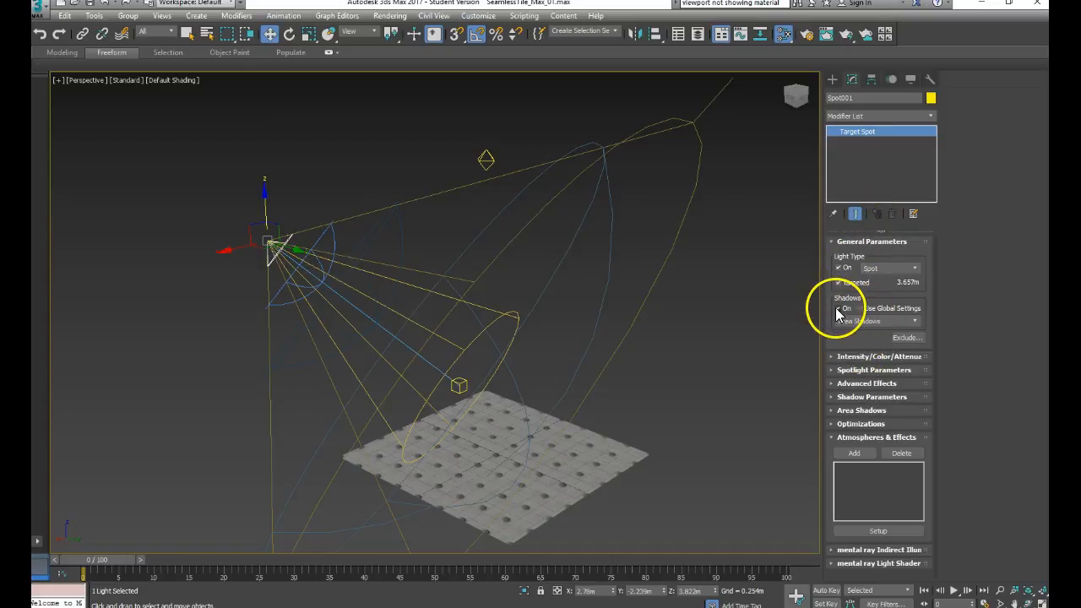
{"action": "left_click", "coordinate": [842, 356]}
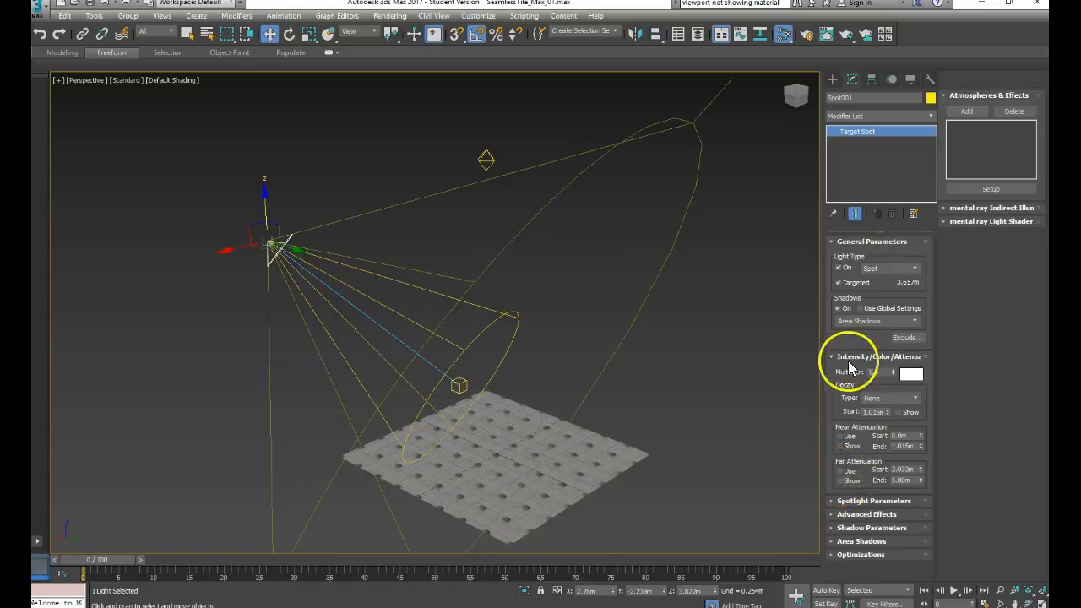
{"action": "scroll", "coordinate": [673, 290], "scroll_direction": "down", "scroll_amount": 3}
{"action": "scroll", "coordinate": [673, 291], "scroll_direction": "up", "scroll_amount": 5}
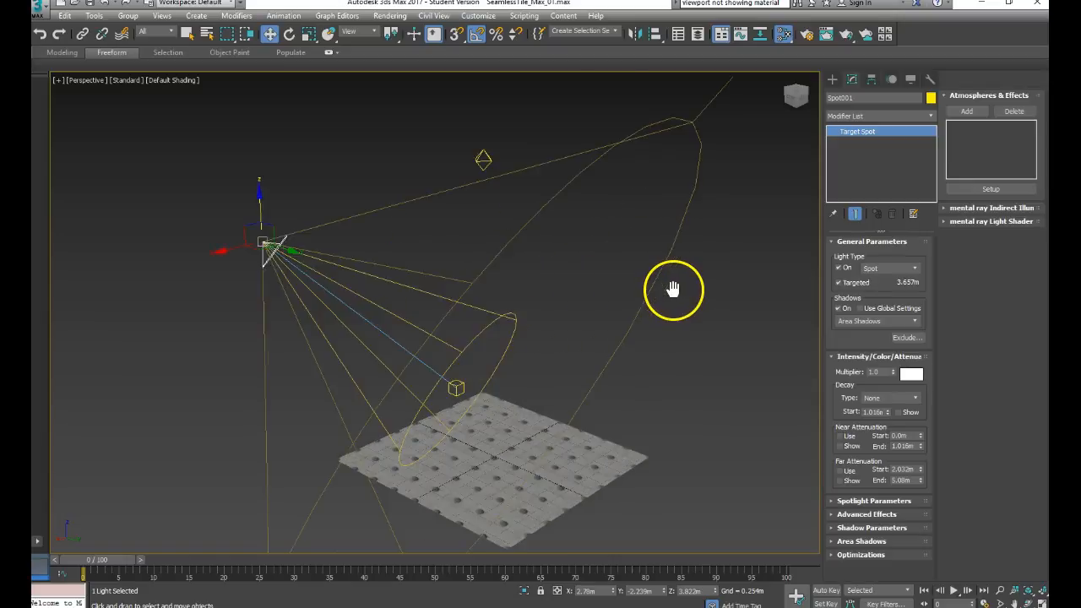
{"action": "middle_click_drag", "start_coordinate": [684, 255], "coordinate": [679, 347]}
{"action": "scroll", "coordinate": [678, 347], "scroll_direction": "down", "scroll_amount": 3}
Select the textured plane and open the Slate Material Editor maximized, with the Material #27 node graph in view
{"action": "left_click", "coordinate": [612, 416]}
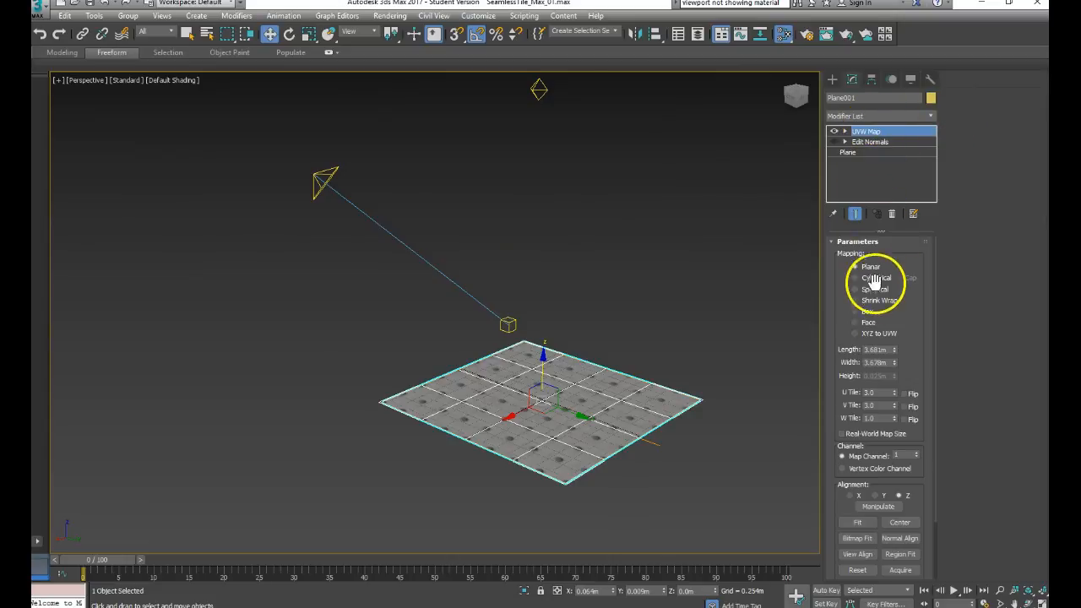
{"action": "scroll", "coordinate": [729, 387], "scroll_direction": "up", "scroll_amount": 4}
{"action": "middle_click_drag", "start_coordinate": [641, 411], "coordinate": [572, 371]}
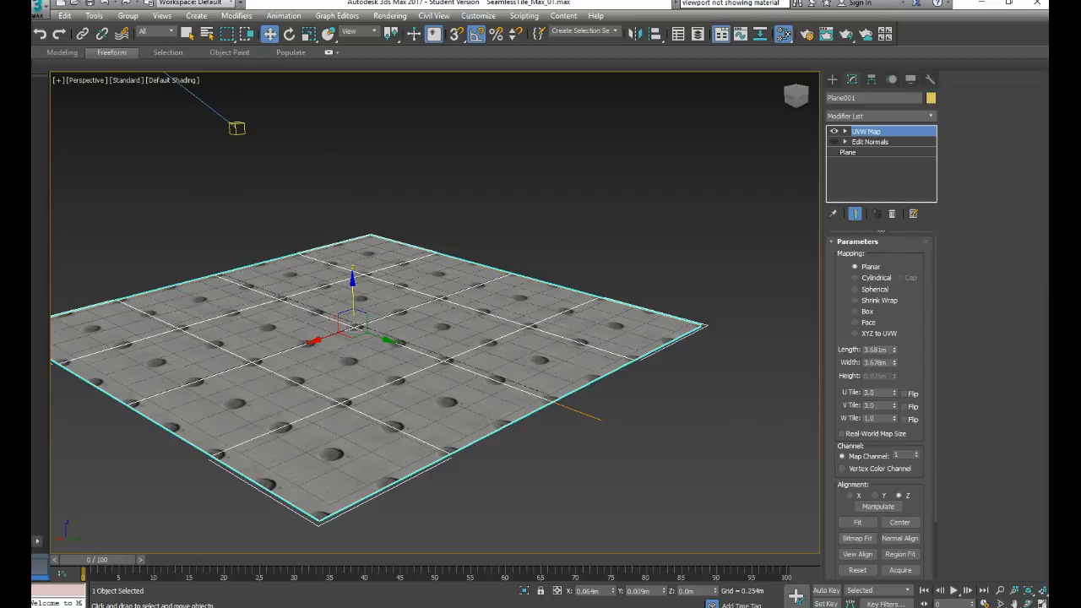
{"action": "left_click_drag", "start_coordinate": [1080, 52], "coordinate": [511, 137]}
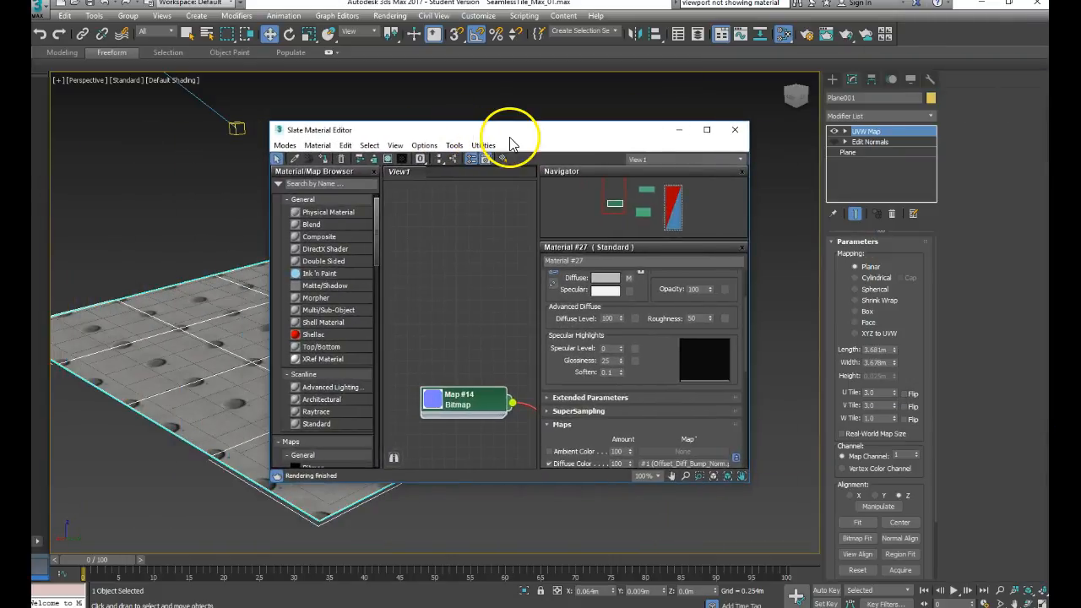
{"action": "left_click", "coordinate": [706, 129]}
{"action": "left_click_drag", "start_coordinate": [593, 182], "coordinate": [636, 171]}
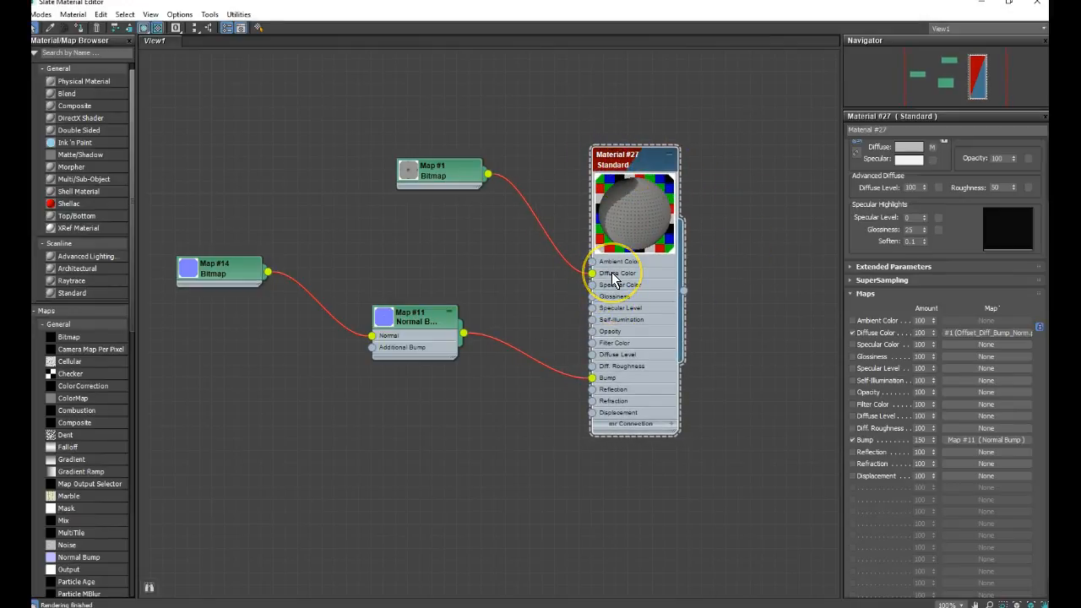
Enlarge the preview of the Map #1 diffuse bitmap node and move it farther from the material
{"action": "double_click", "coordinate": [408, 171]}
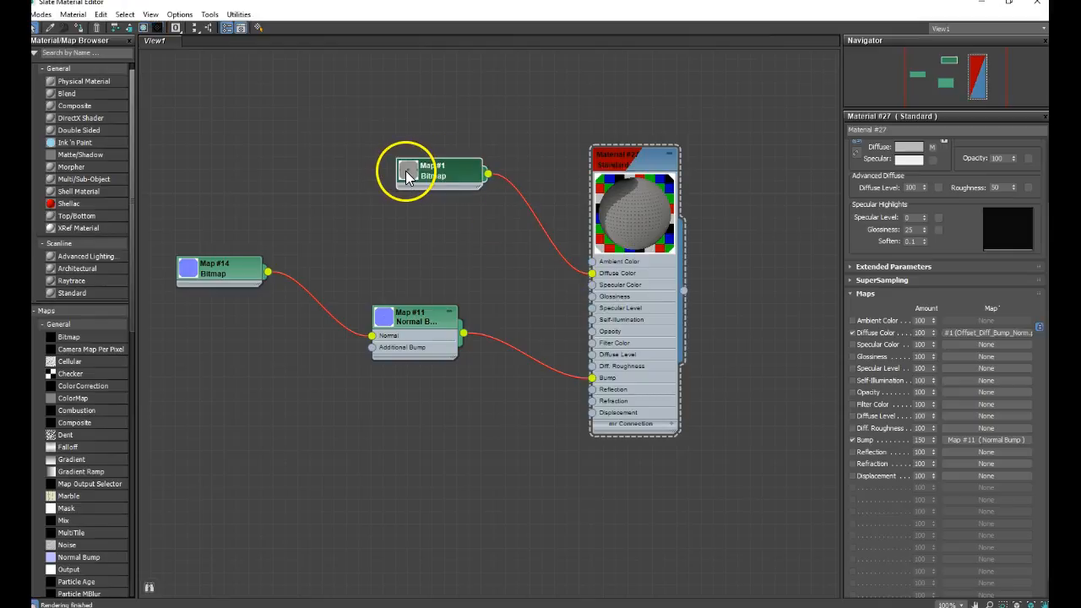
{"action": "left_click_drag", "start_coordinate": [456, 165], "coordinate": [456, 128]}
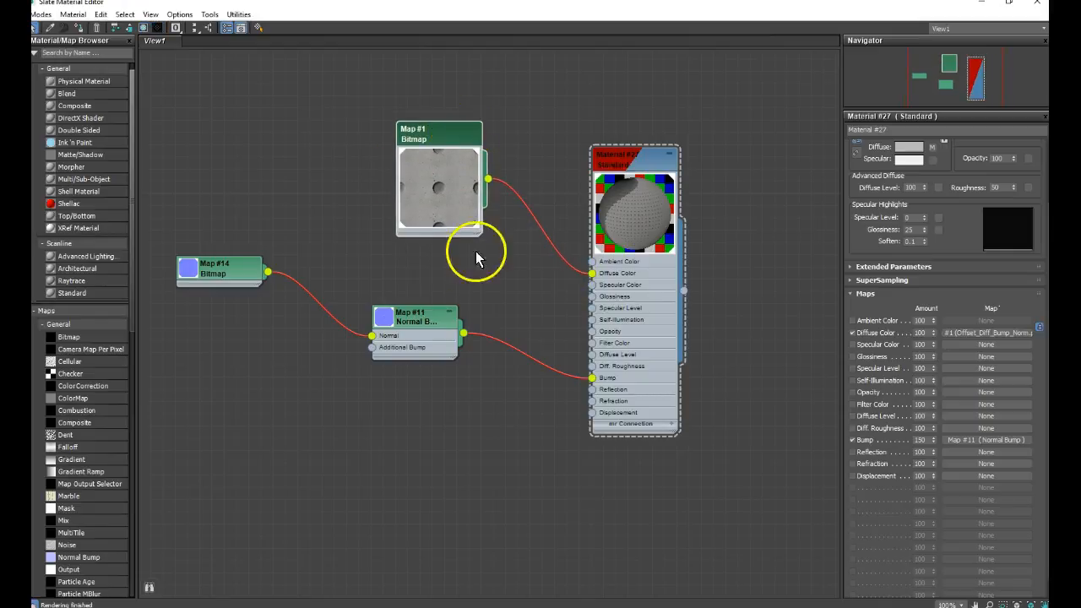
{"action": "left_click_drag", "start_coordinate": [482, 240], "coordinate": [530, 280]}
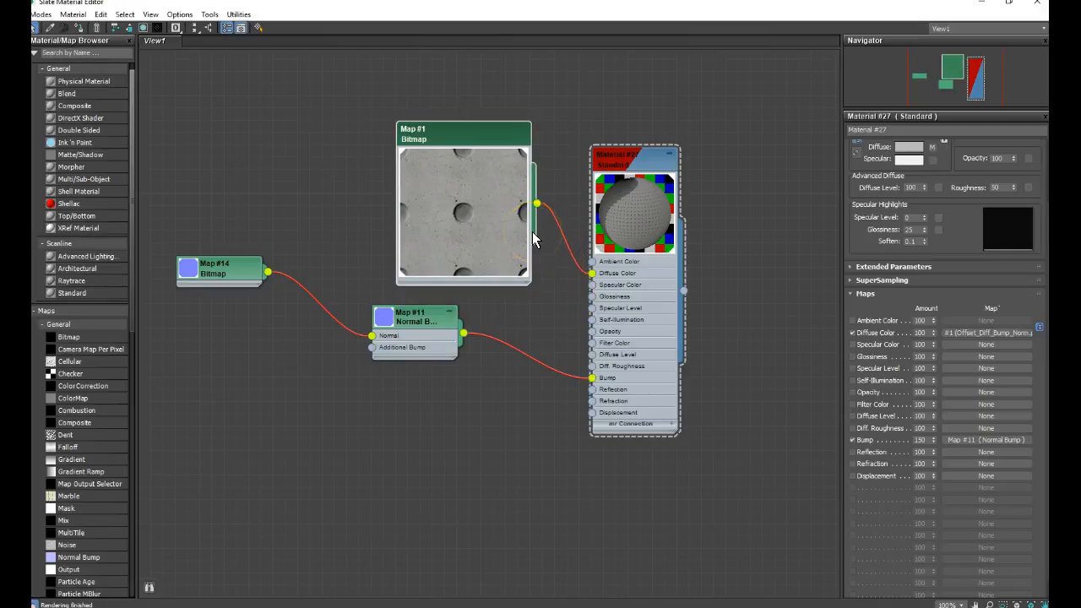
{"action": "left_click_drag", "start_coordinate": [400, 132], "coordinate": [278, 108]}
Replace Map #1 in the material's Diffuse Color slot with a Bitmap using the individual Diffuse layer of 2048_Berlin Wall_DBN
{"action": "left_click_drag", "start_coordinate": [598, 281], "coordinate": [498, 196]}
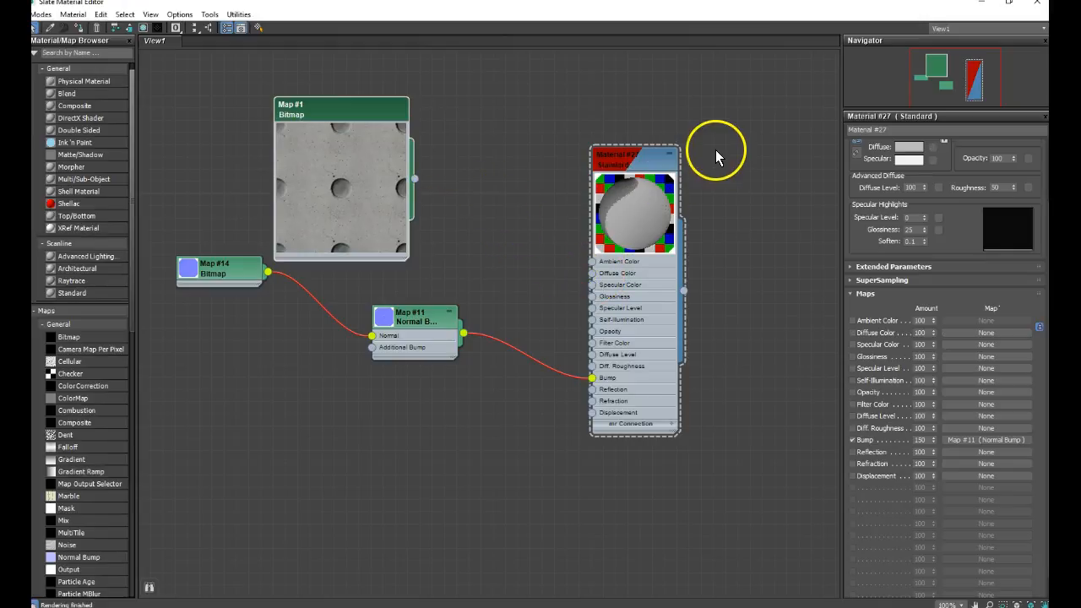
{"action": "left_click_drag", "start_coordinate": [598, 281], "coordinate": [527, 234]}
{"action": "mouse_move", "coordinate": [602, 243]}
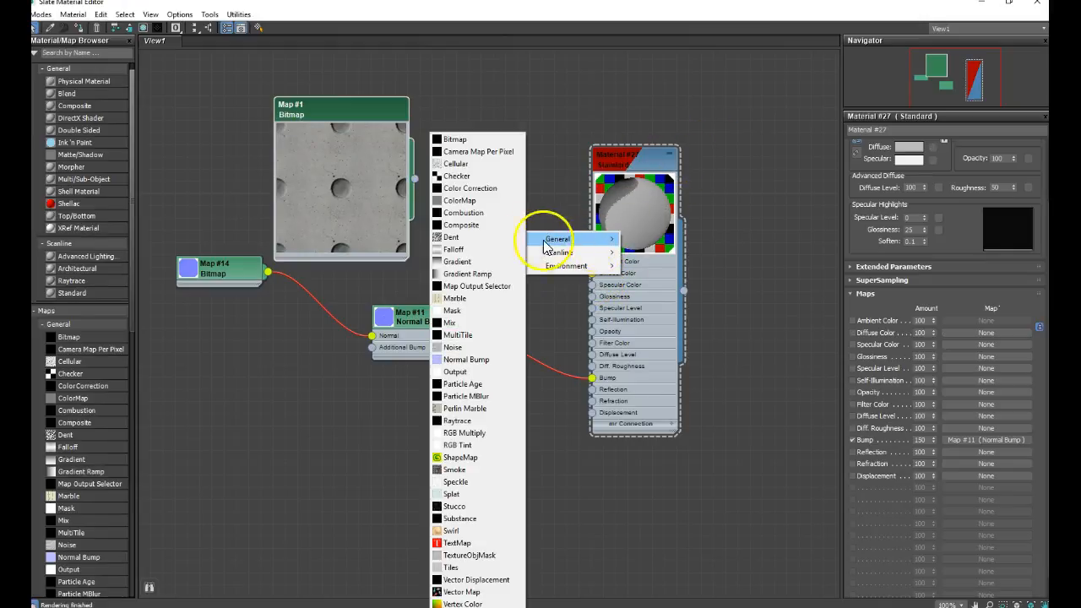
{"action": "left_click", "coordinate": [503, 141]}
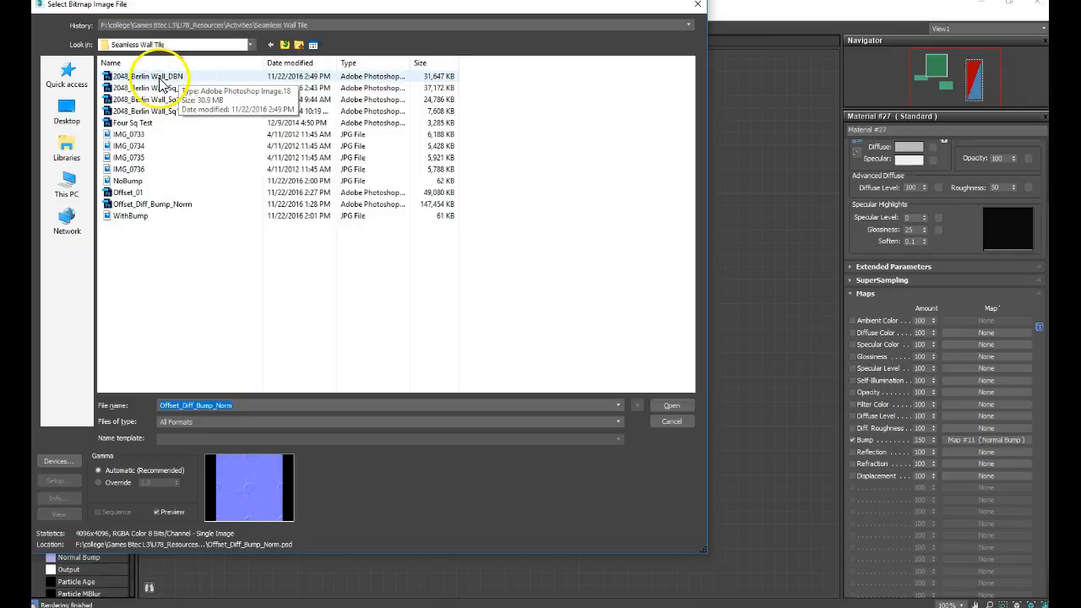
{"action": "left_click", "coordinate": [160, 83]}
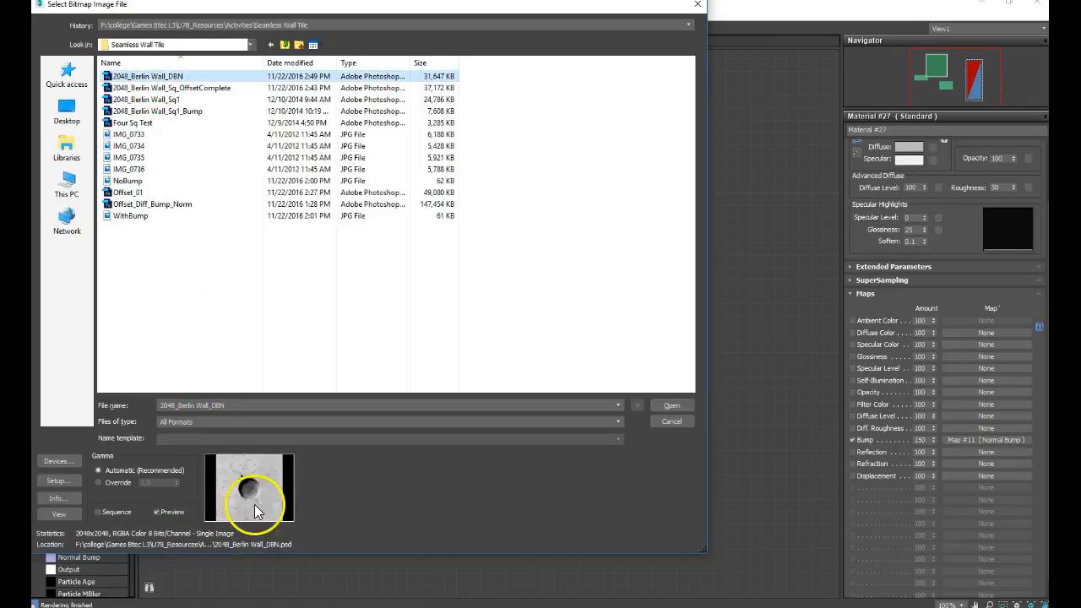
{"action": "left_click", "coordinate": [672, 407]}
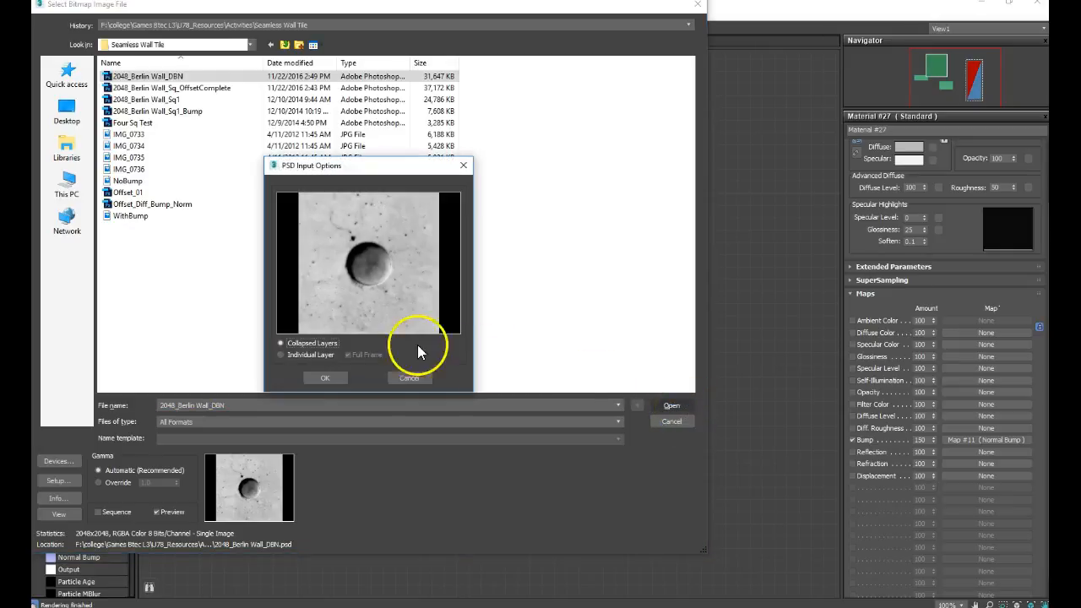
{"action": "left_click", "coordinate": [317, 357]}
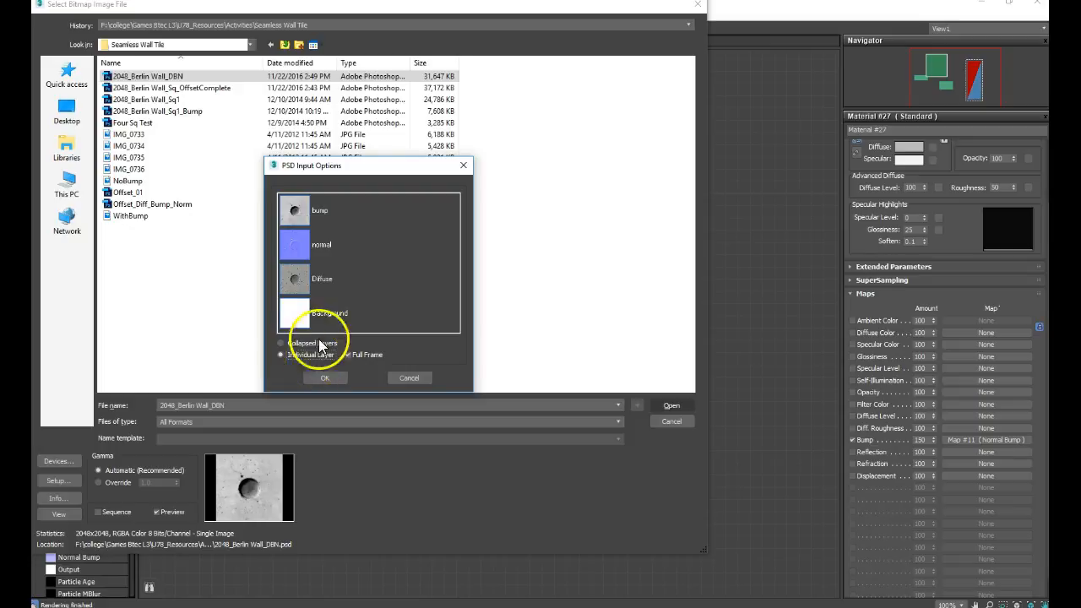
{"action": "left_click", "coordinate": [300, 276]}
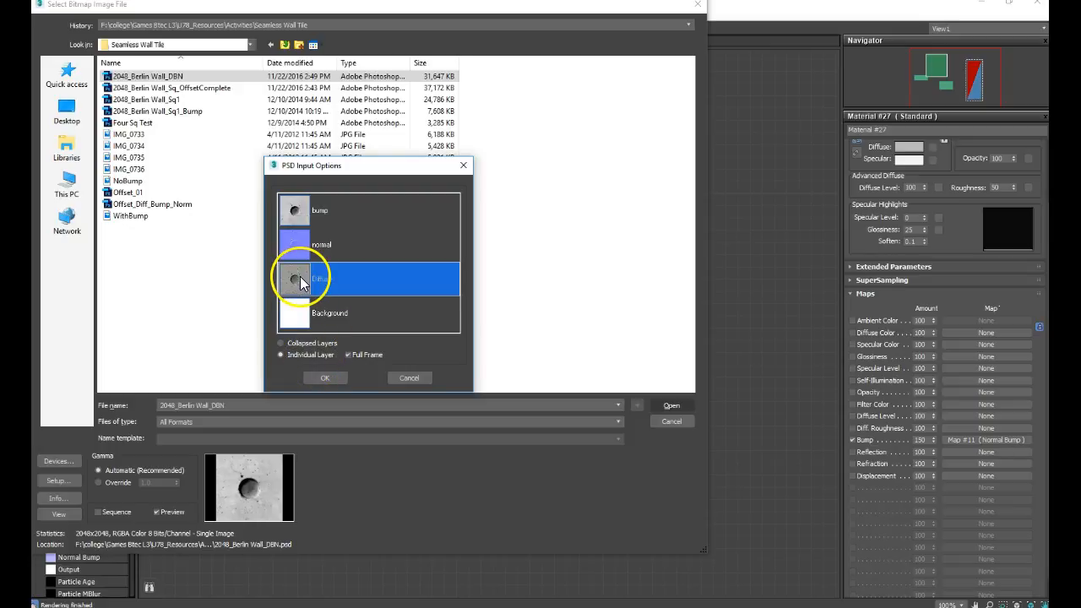
{"action": "left_click", "coordinate": [322, 379]}
{"action": "left_click_drag", "start_coordinate": [528, 242], "coordinate": [491, 217]}
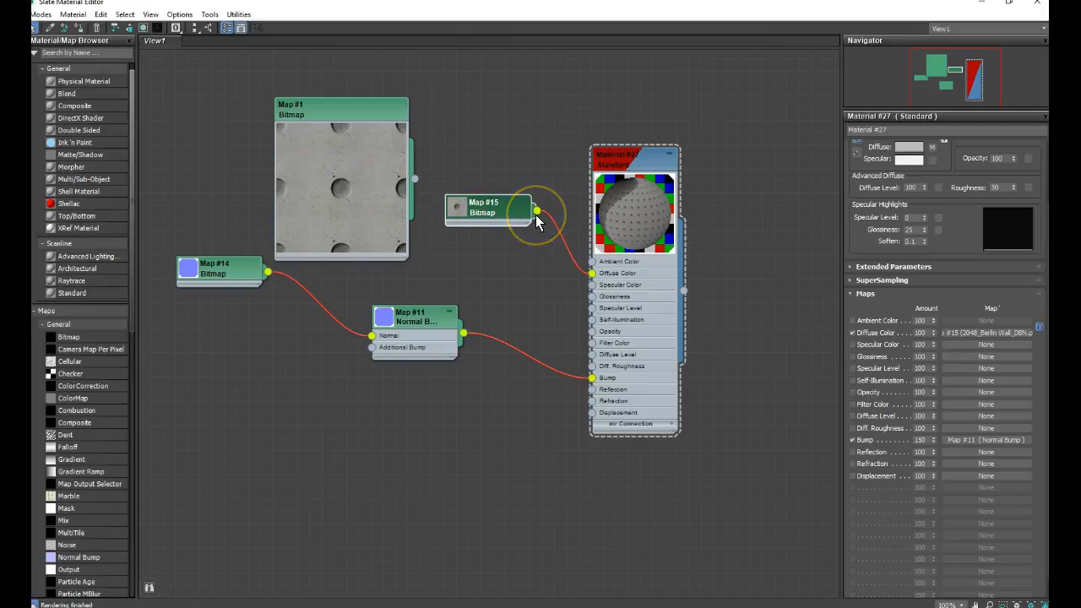
Compare the old and new diffuse bitmaps' settings, delete the unused Map #1 node, and reposition Map #15 in its place
{"action": "double_click", "coordinate": [350, 114]}
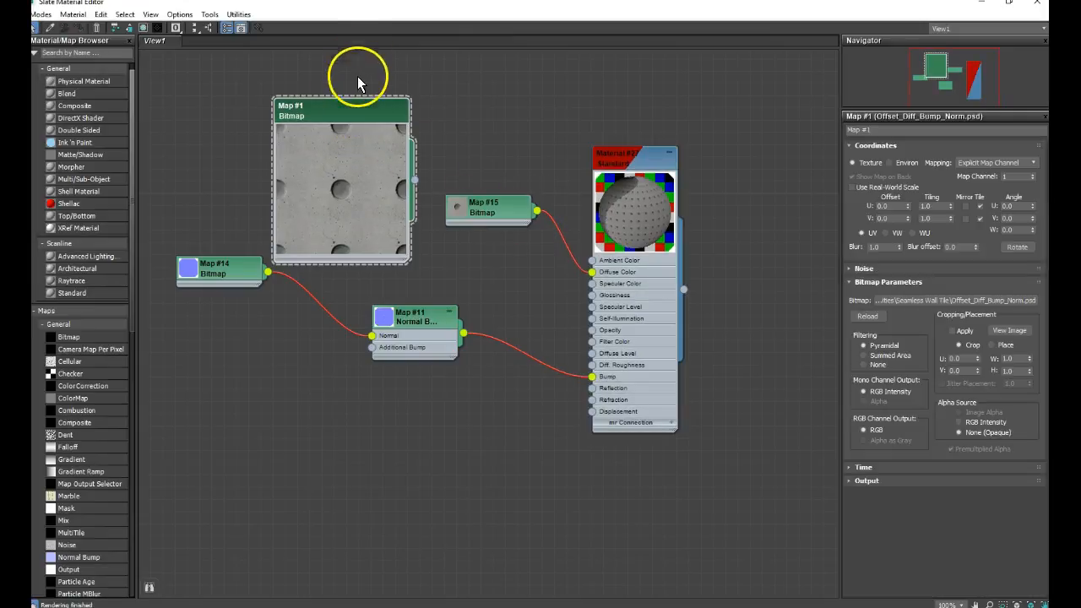
{"action": "double_click", "coordinate": [471, 211]}
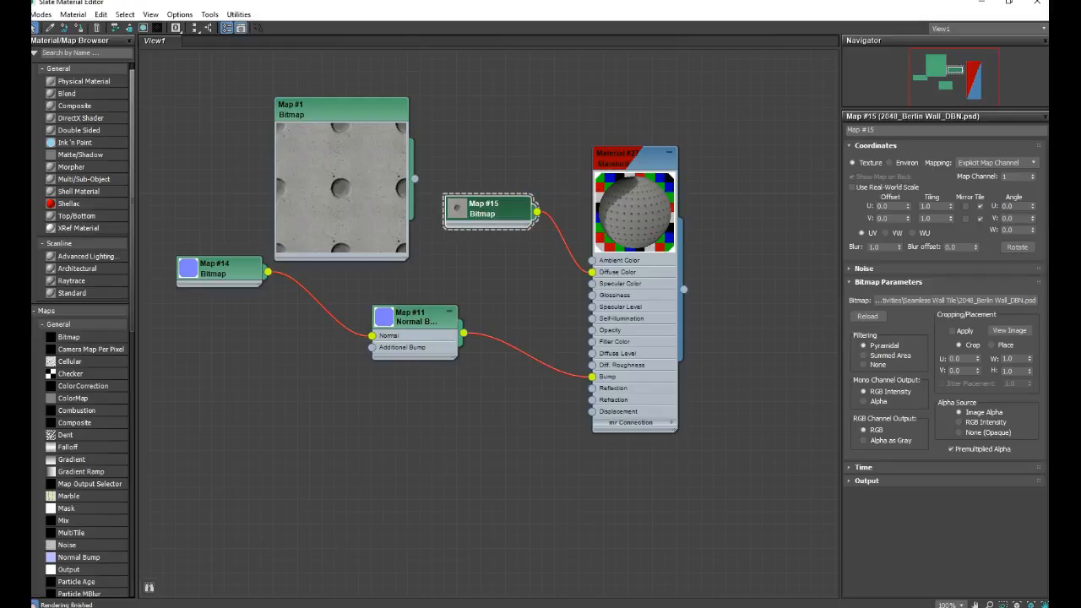
{"action": "left_click_drag", "start_coordinate": [522, 226], "coordinate": [517, 133]}
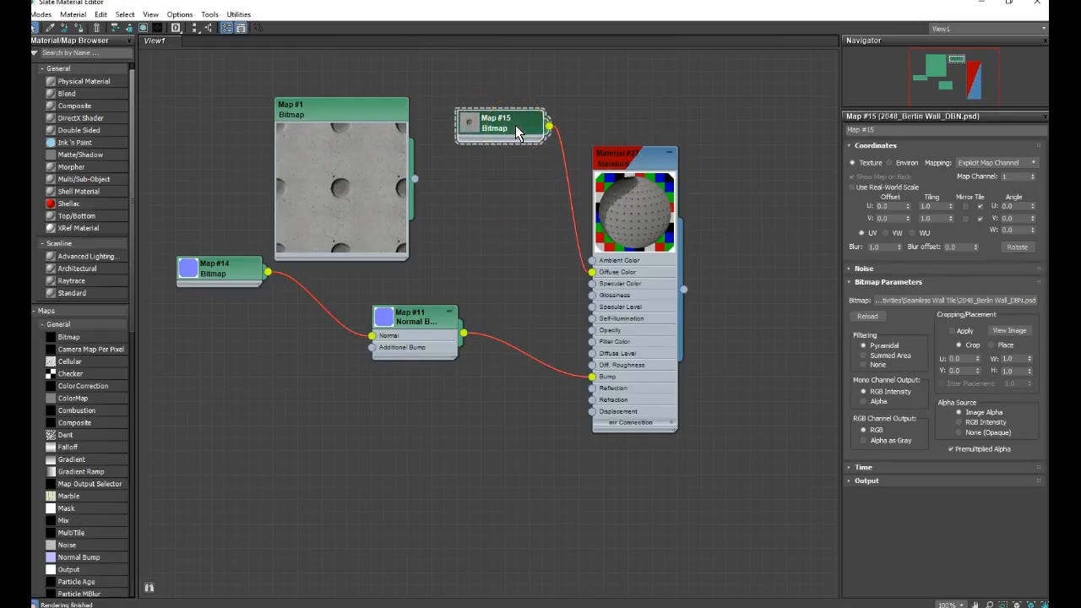
{"action": "double_click", "coordinate": [331, 107]}
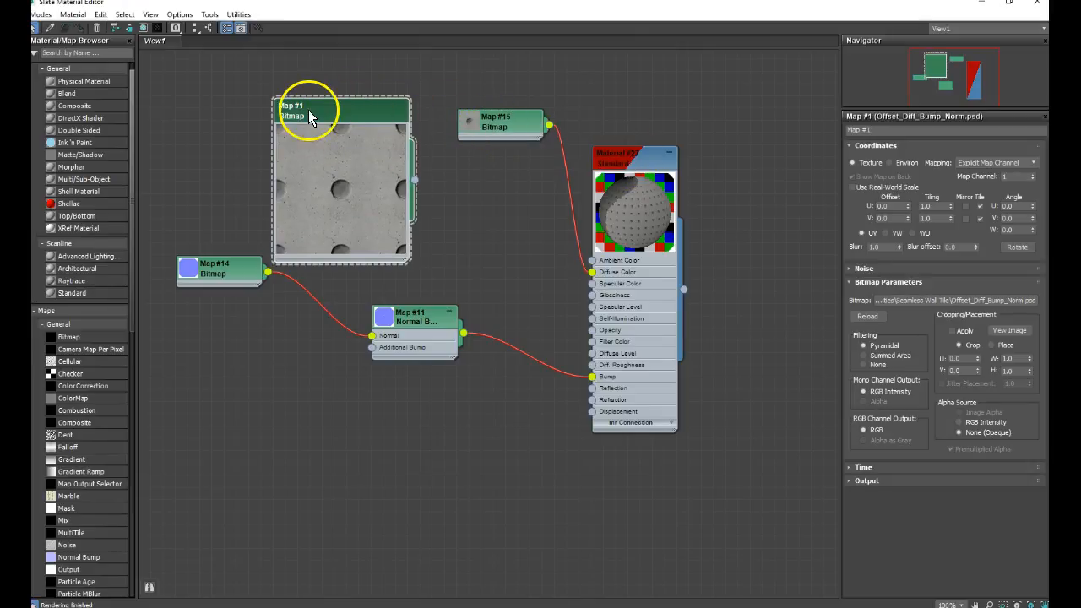
{"action": "key", "text": "Delete"}
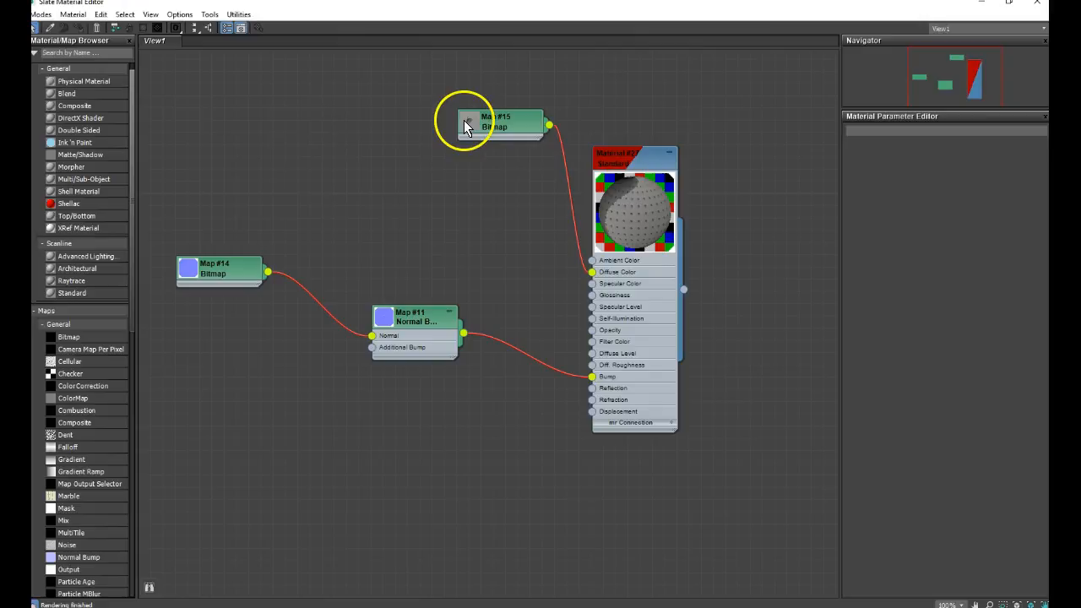
{"action": "left_click_drag", "start_coordinate": [495, 125], "coordinate": [411, 149]}
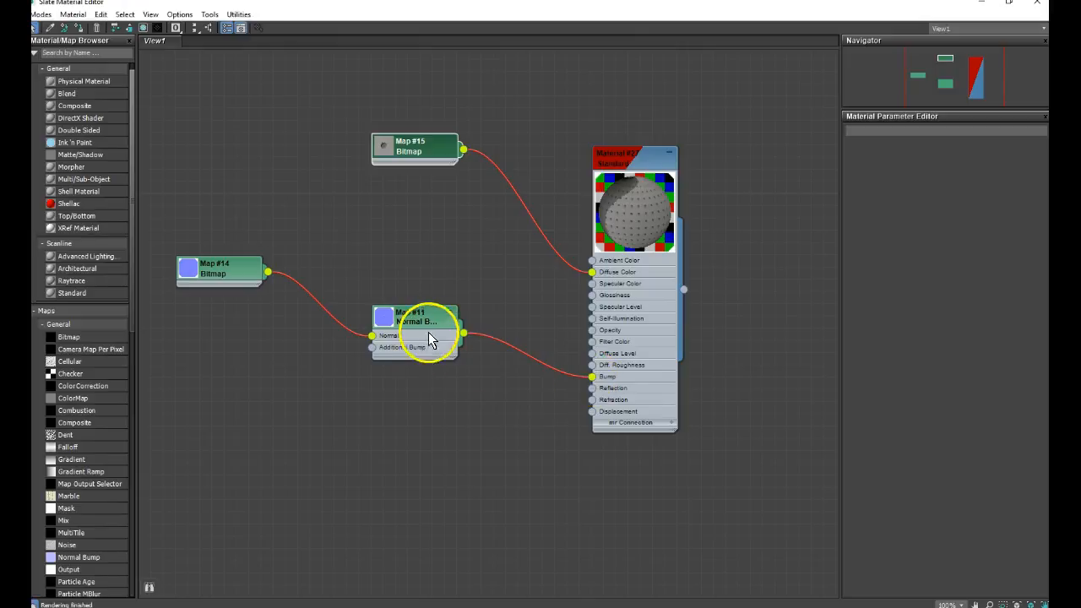
Move Map #11 aside and replace it in the material's Bump slot with a new Normal Bump map placed beside the material
{"action": "left_click_drag", "start_coordinate": [418, 328], "coordinate": [382, 254]}
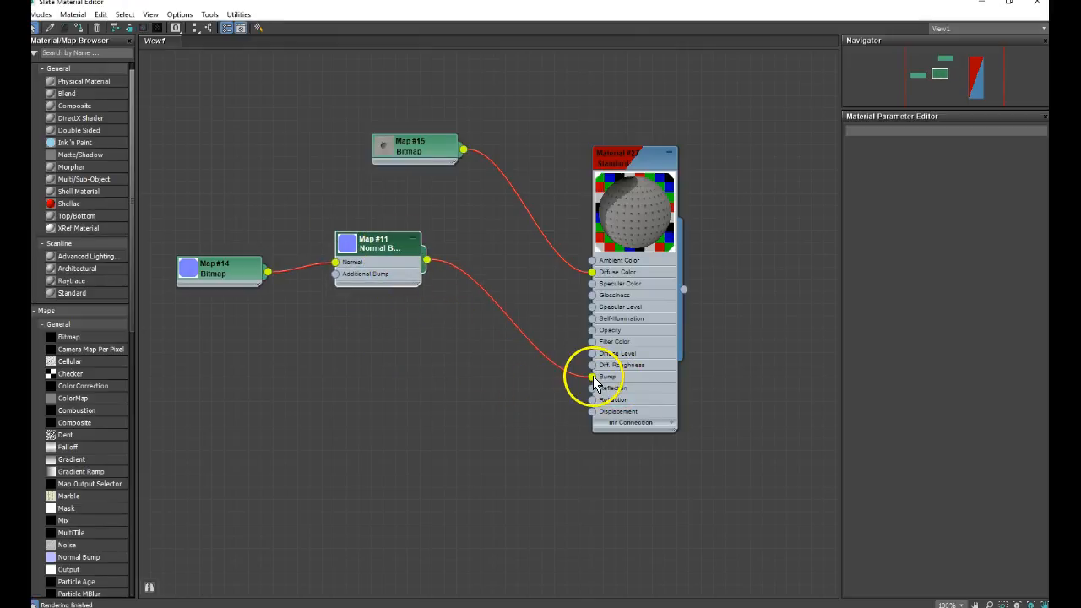
{"action": "left_click_drag", "start_coordinate": [591, 375], "coordinate": [467, 251]}
{"action": "left_click_drag", "start_coordinate": [592, 376], "coordinate": [451, 378]}
{"action": "mouse_move", "coordinate": [492, 386]}
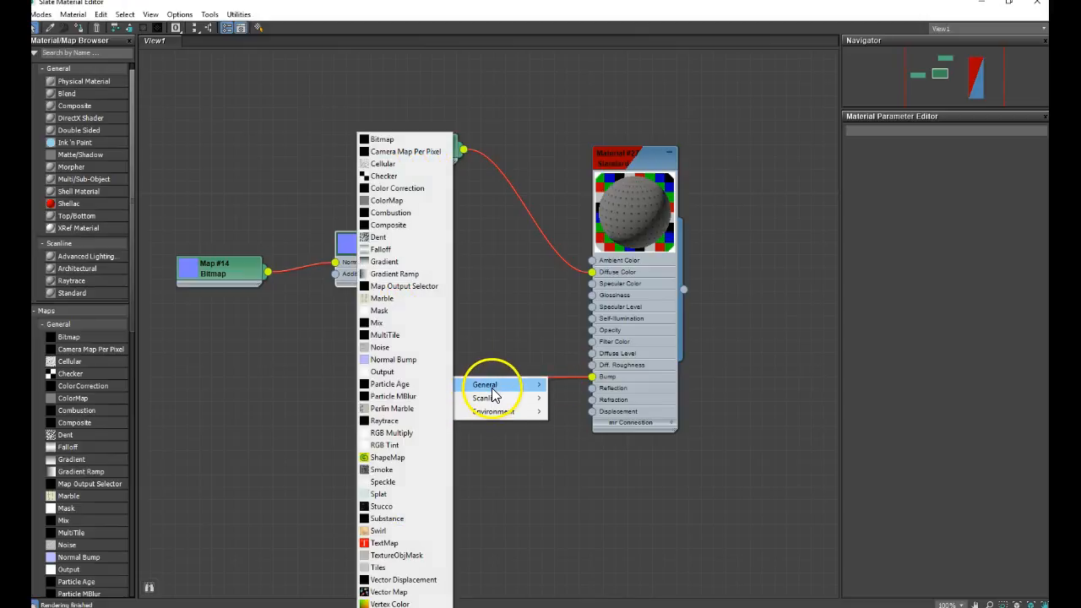
{"action": "left_click", "coordinate": [377, 360]}
{"action": "left_click_drag", "start_coordinate": [472, 390], "coordinate": [520, 374]}
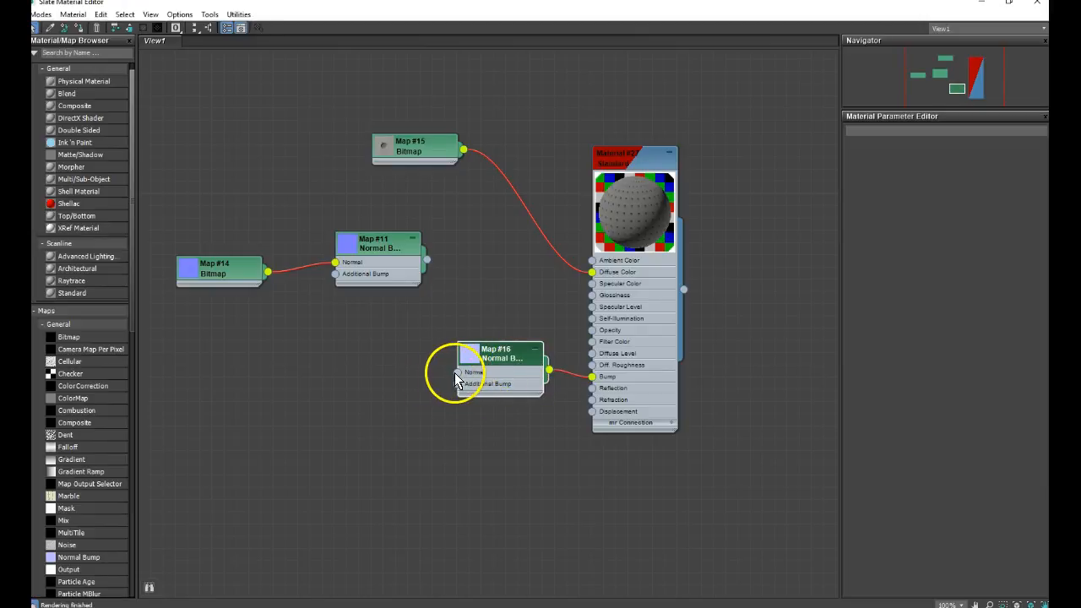
Connect a Bitmap using the individual normal layer of 2048_Berlin Wall_DBN to Map #16's Normal input and position its node beside it
{"action": "left_click_drag", "start_coordinate": [457, 372], "coordinate": [348, 385]}
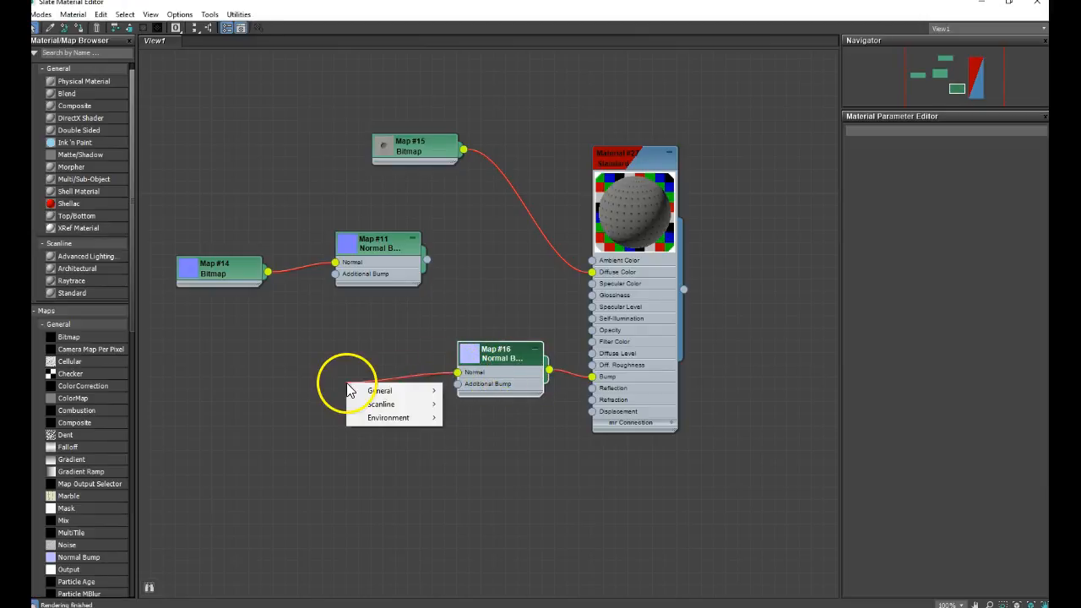
{"action": "mouse_move", "coordinate": [393, 389]}
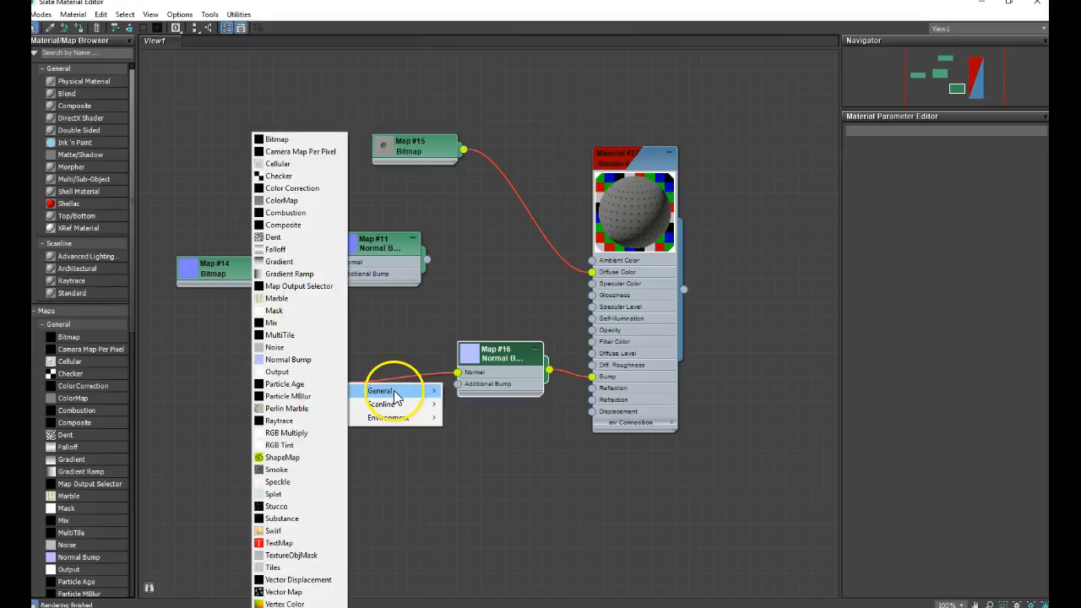
{"action": "left_click", "coordinate": [317, 143]}
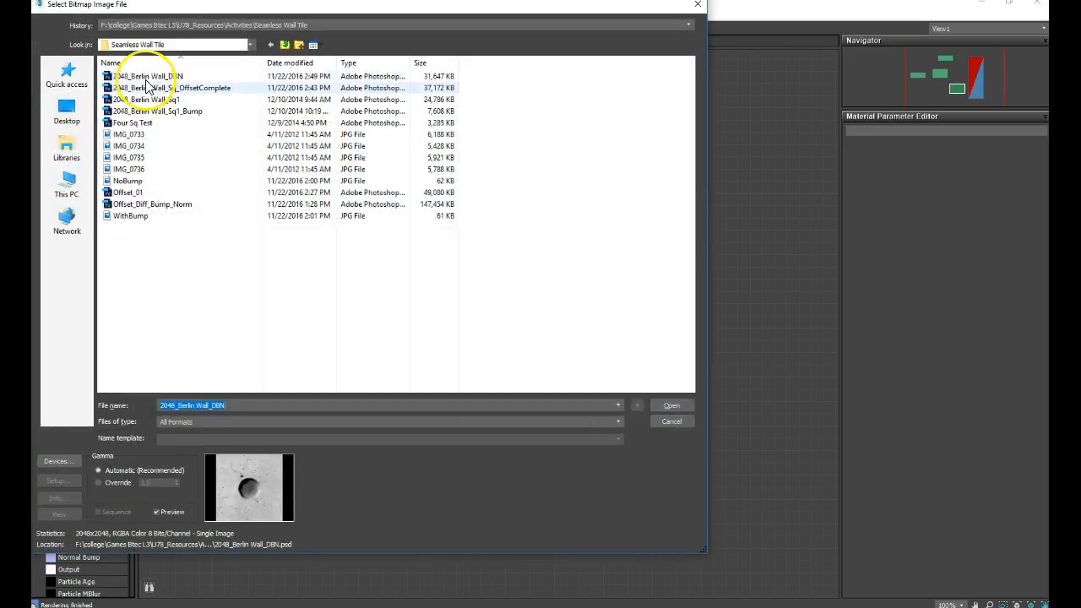
{"action": "double_click", "coordinate": [148, 76]}
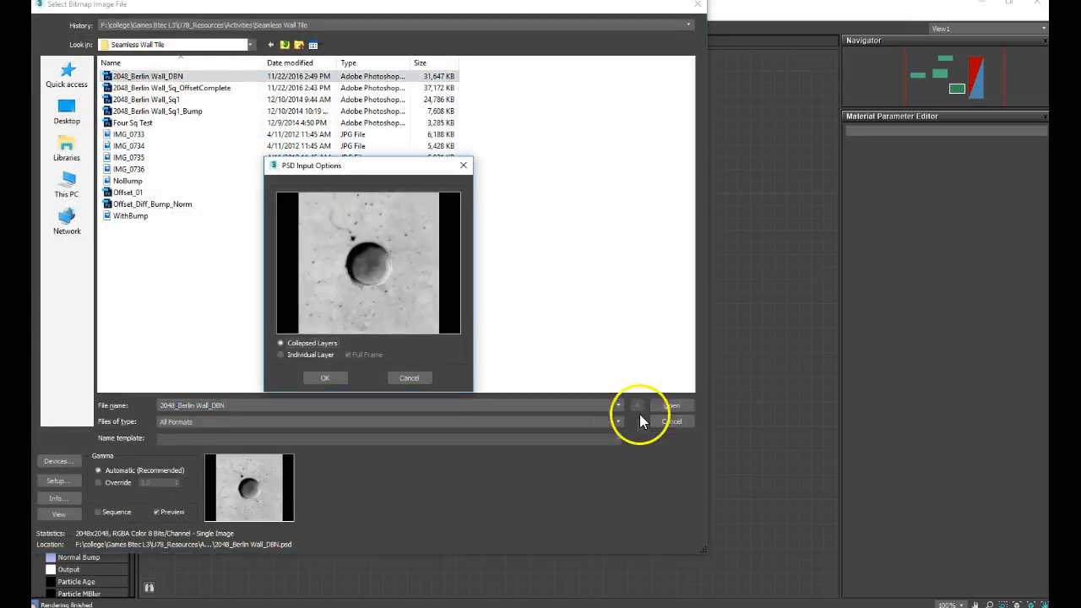
{"action": "left_click", "coordinate": [314, 355]}
{"action": "left_click", "coordinate": [288, 256]}
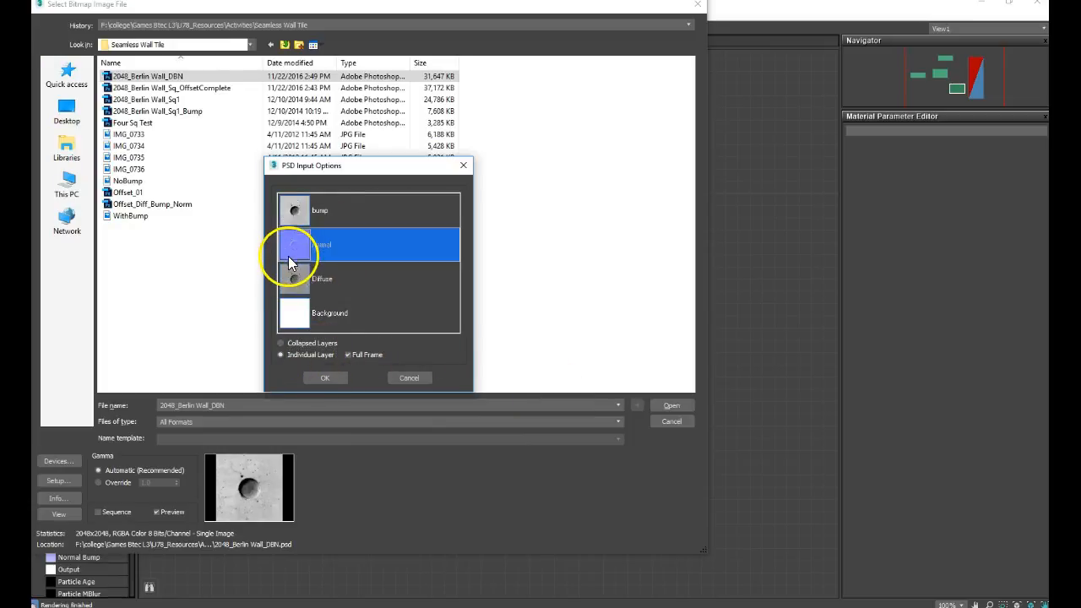
{"action": "left_click", "coordinate": [331, 376]}
{"action": "left_click_drag", "start_coordinate": [324, 393], "coordinate": [379, 388]}
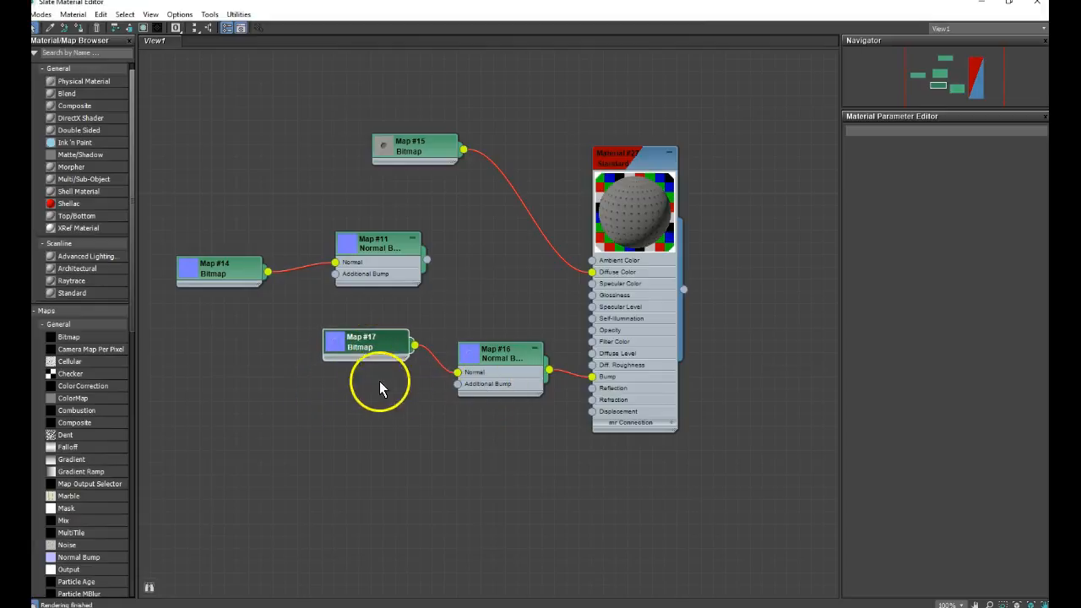
Connect a Bitmap using the individual bump layer of 2048_Berlin Wall_DBN to Map #16's Additional Bump input and align it below Map #17
{"action": "left_click", "coordinate": [481, 385]}
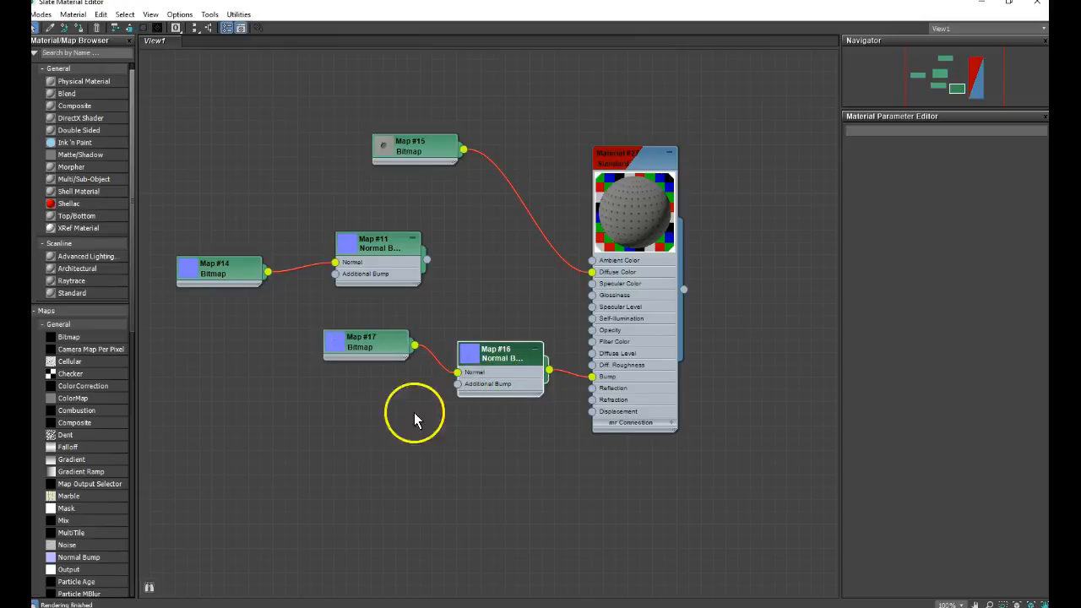
{"action": "left_click_drag", "start_coordinate": [407, 406], "coordinate": [410, 405]}
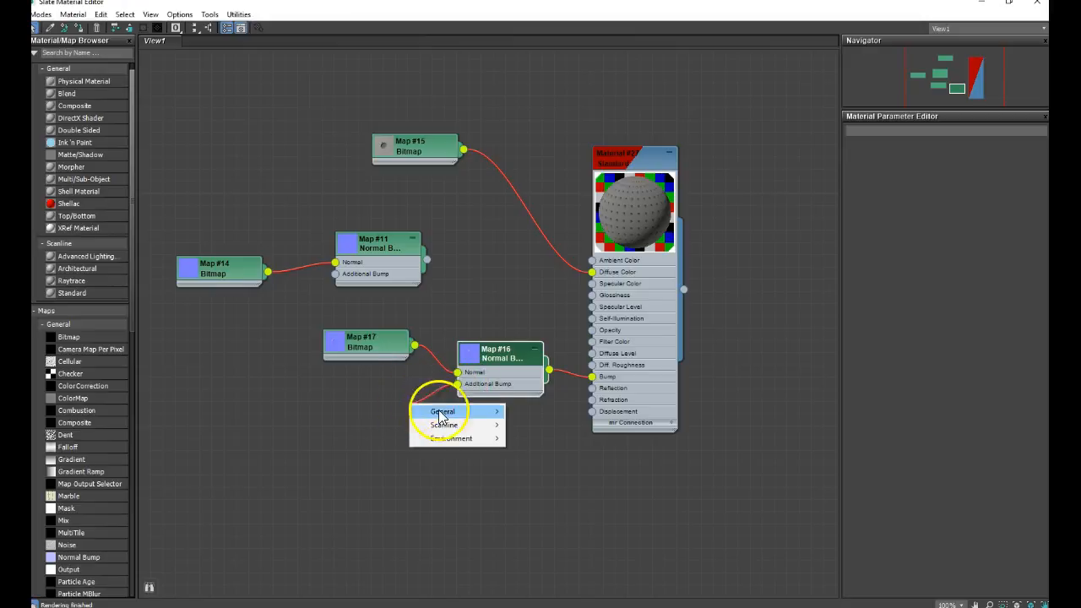
{"action": "mouse_move", "coordinate": [444, 411]}
{"action": "left_click", "coordinate": [375, 143]}
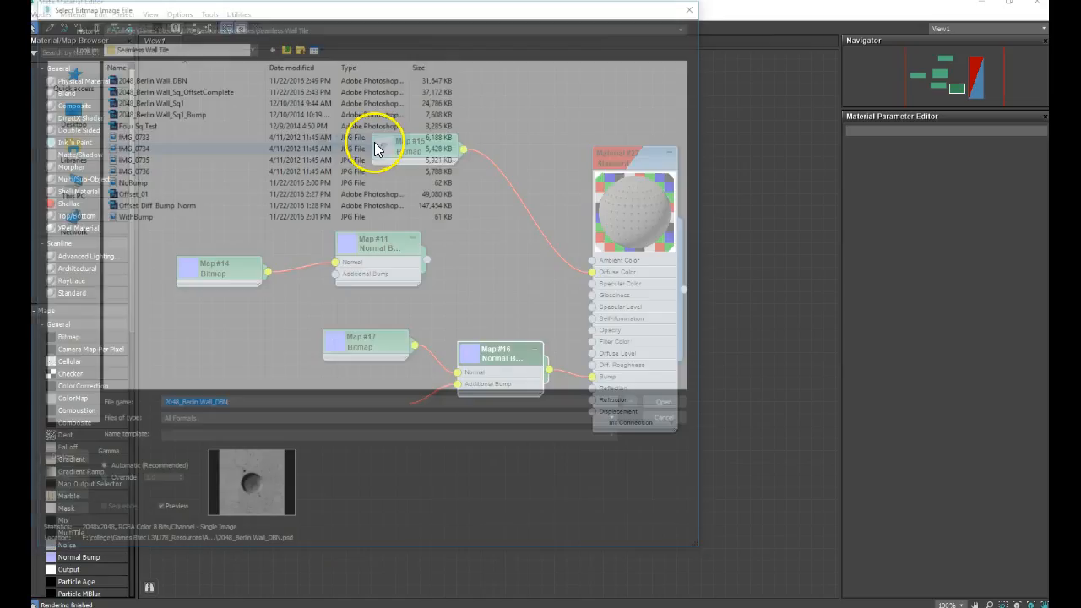
{"action": "double_click", "coordinate": [145, 77]}
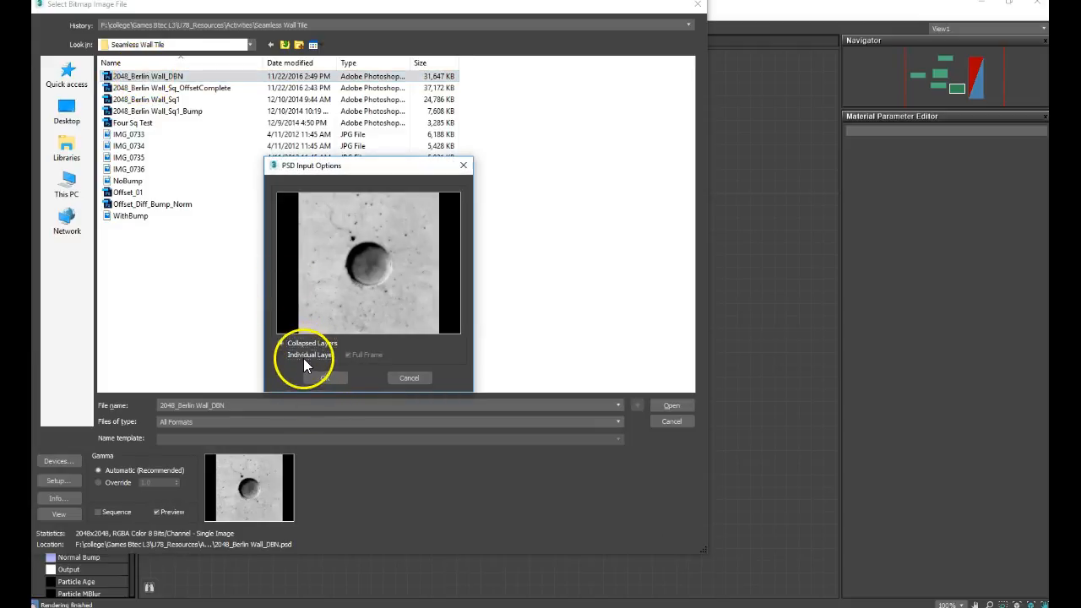
{"action": "left_click", "coordinate": [303, 356]}
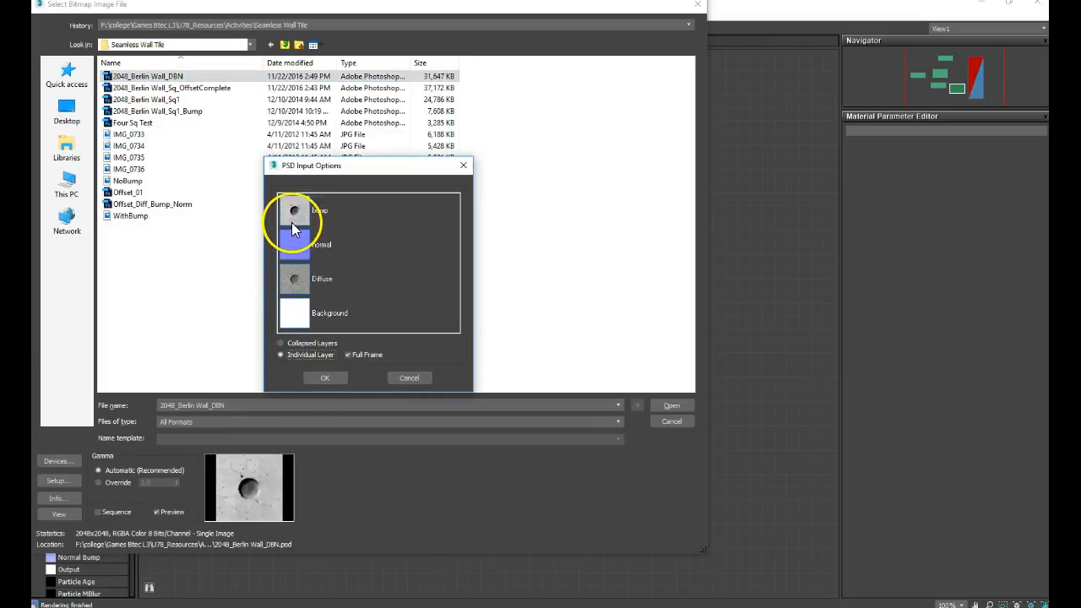
{"action": "left_click", "coordinate": [295, 209]}
{"action": "left_click", "coordinate": [328, 379]}
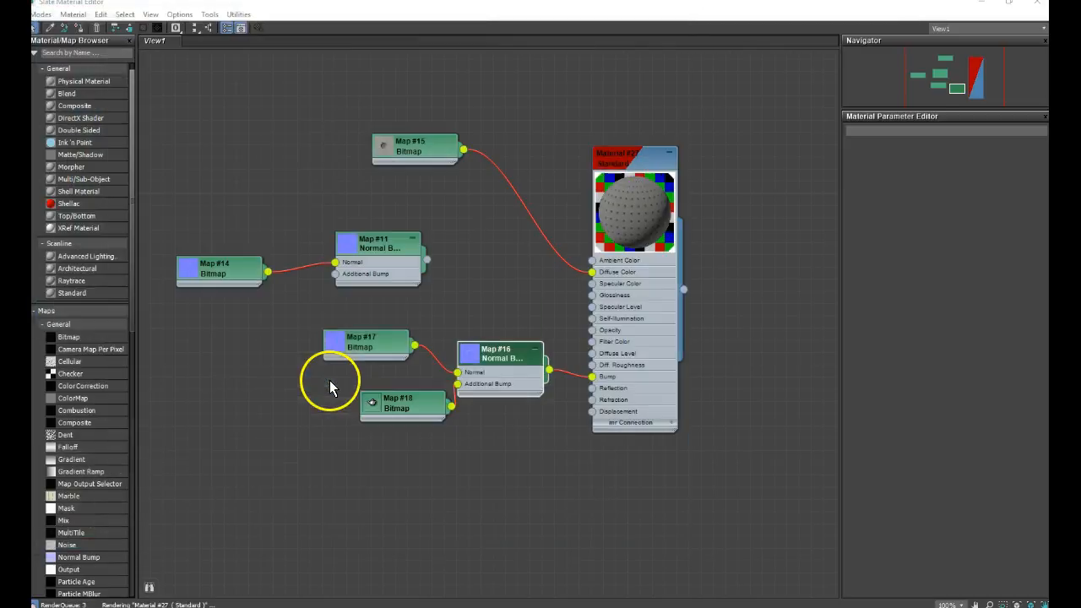
{"action": "left_click_drag", "start_coordinate": [435, 411], "coordinate": [388, 393]}
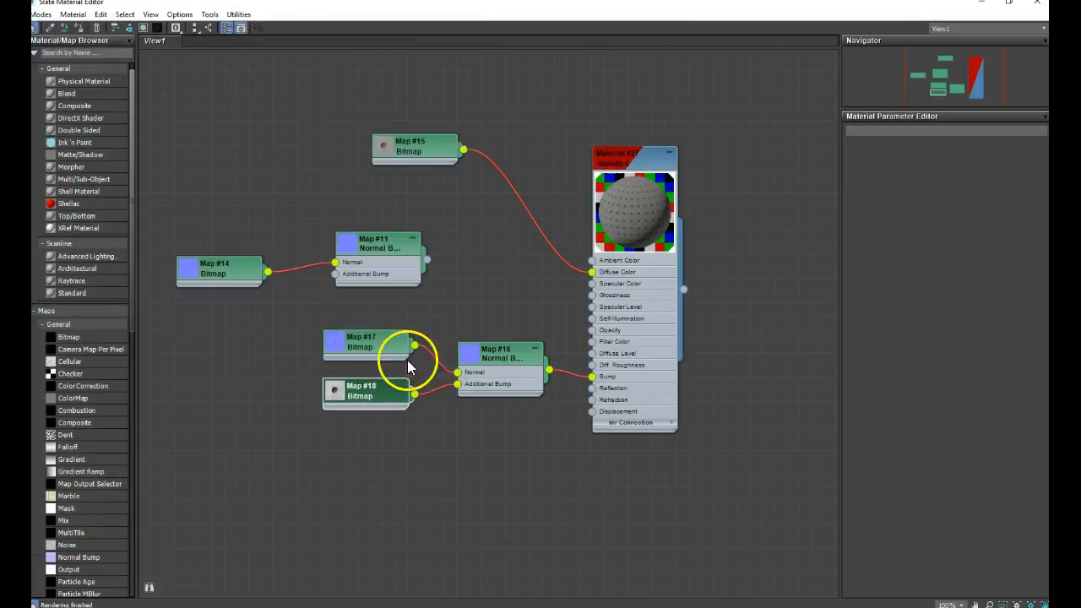
Delete the unused Map #11 and Map #14 nodes and shift the Material #27 node farther from its maps
{"action": "left_click", "coordinate": [397, 246]}
{"action": "key", "text": "Delete"}
{"action": "left_click", "coordinate": [211, 265]}
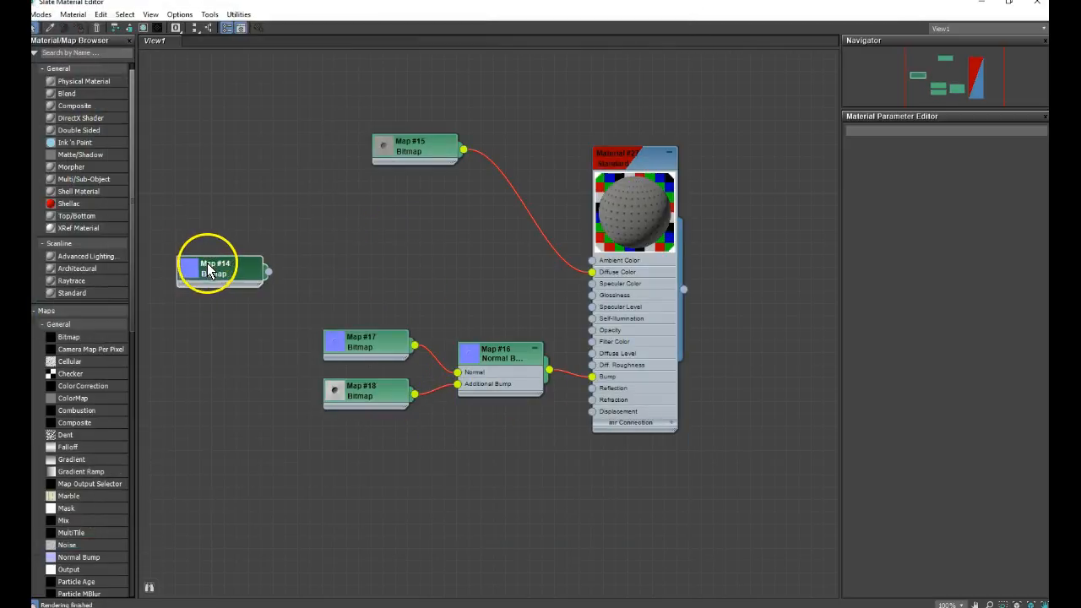
{"action": "key", "text": "Delete"}
{"action": "left_click_drag", "start_coordinate": [642, 158], "coordinate": [665, 184]}
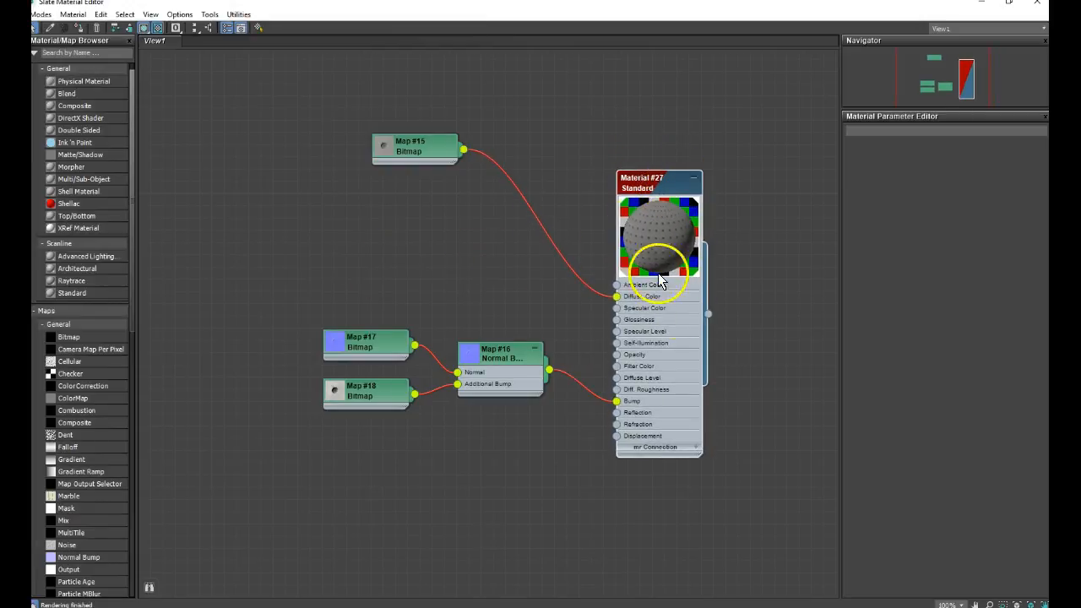
Inspect Material #27's map assignments and the Normal Bump map's parameters, and move the material node farther from its maps
{"action": "double_click", "coordinate": [663, 180]}
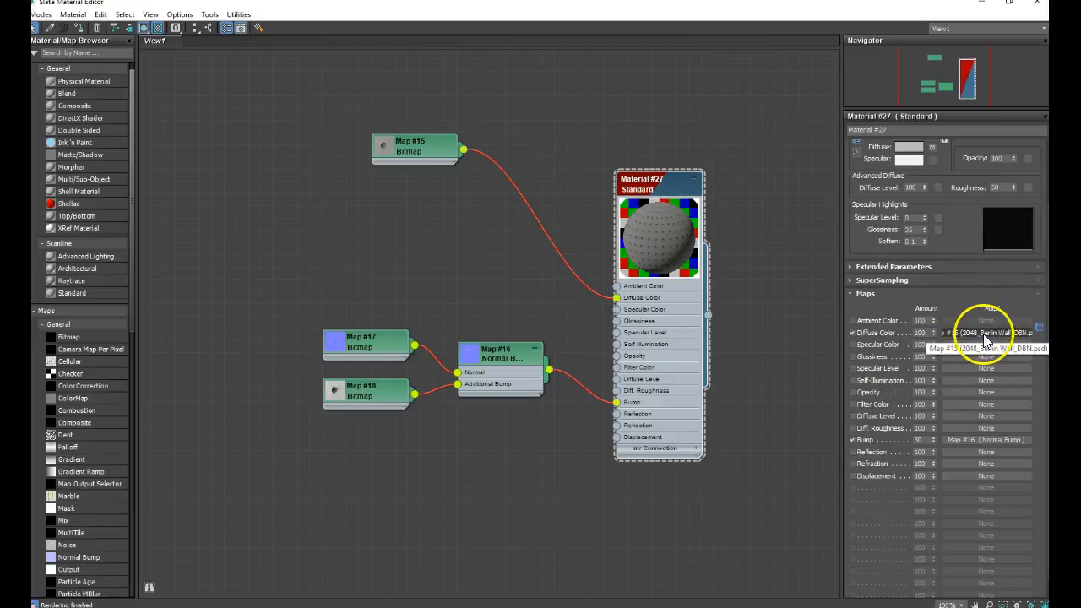
{"action": "left_click", "coordinate": [994, 440]}
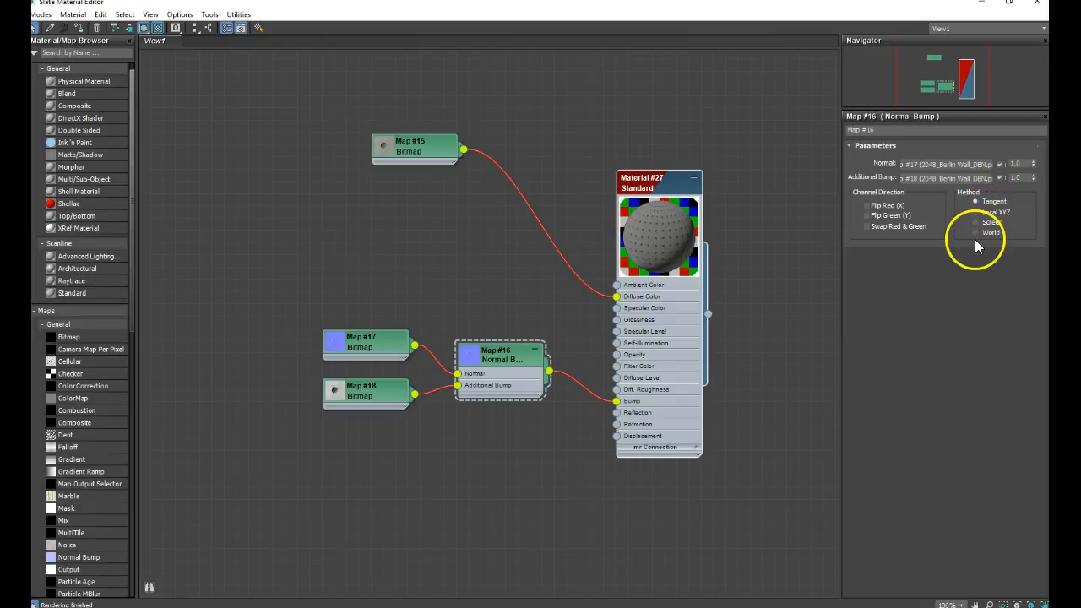
{"action": "left_click_drag", "start_coordinate": [650, 185], "coordinate": [687, 173]}
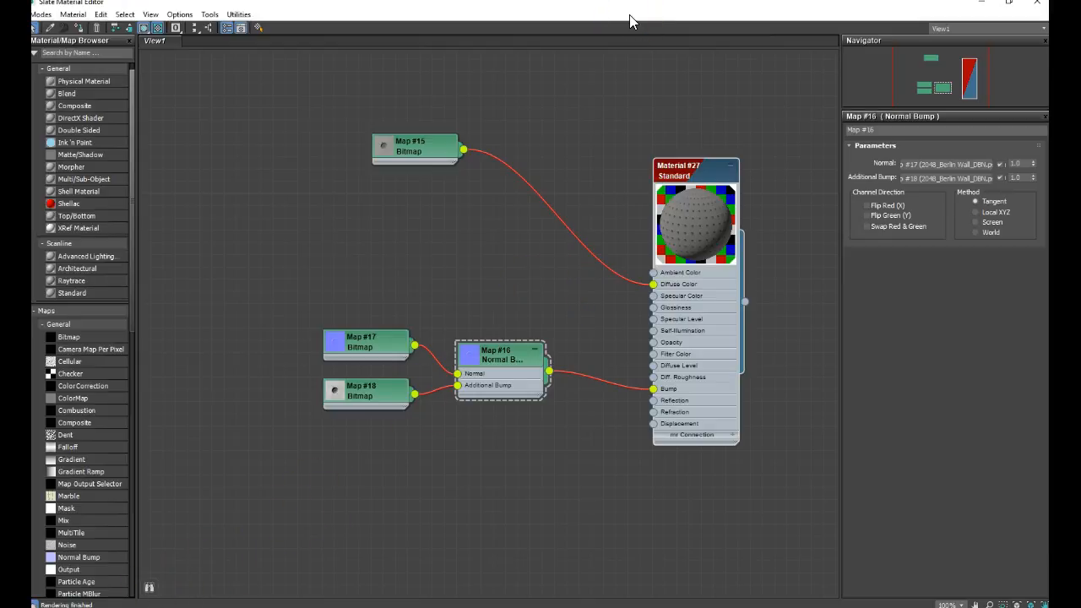
Minimize the Slate Material Editor and render the textured plane in the Perspective view
{"action": "left_click", "coordinate": [979, 4]}
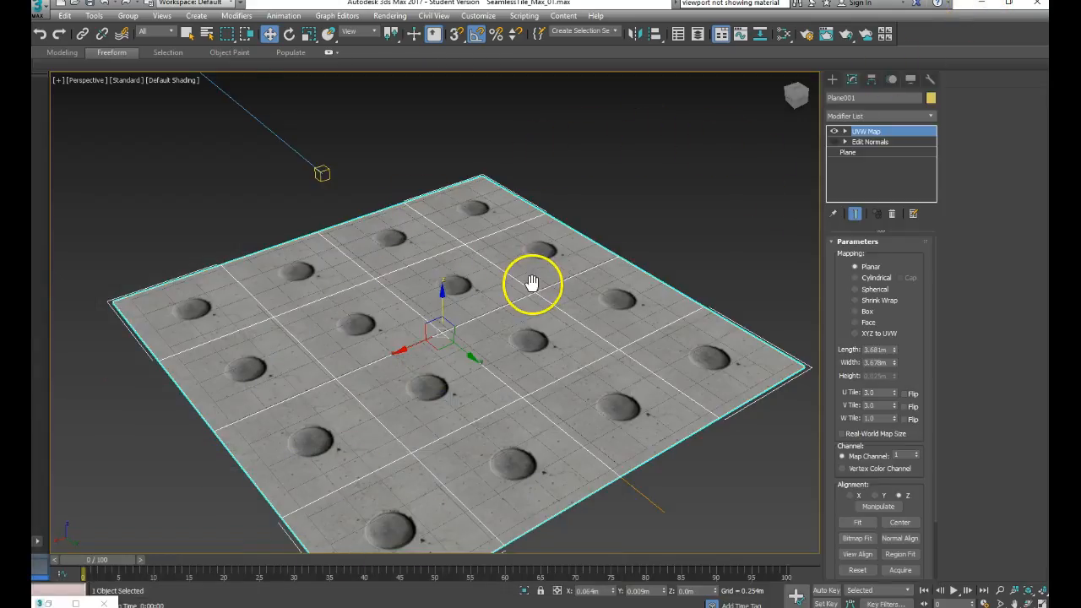
{"action": "scroll", "coordinate": [507, 321], "scroll_direction": "down", "scroll_amount": 3}
{"action": "scroll", "coordinate": [505, 326], "scroll_direction": "down", "scroll_amount": 2}
{"action": "scroll", "coordinate": [526, 350], "scroll_direction": "up", "scroll_amount": 5}
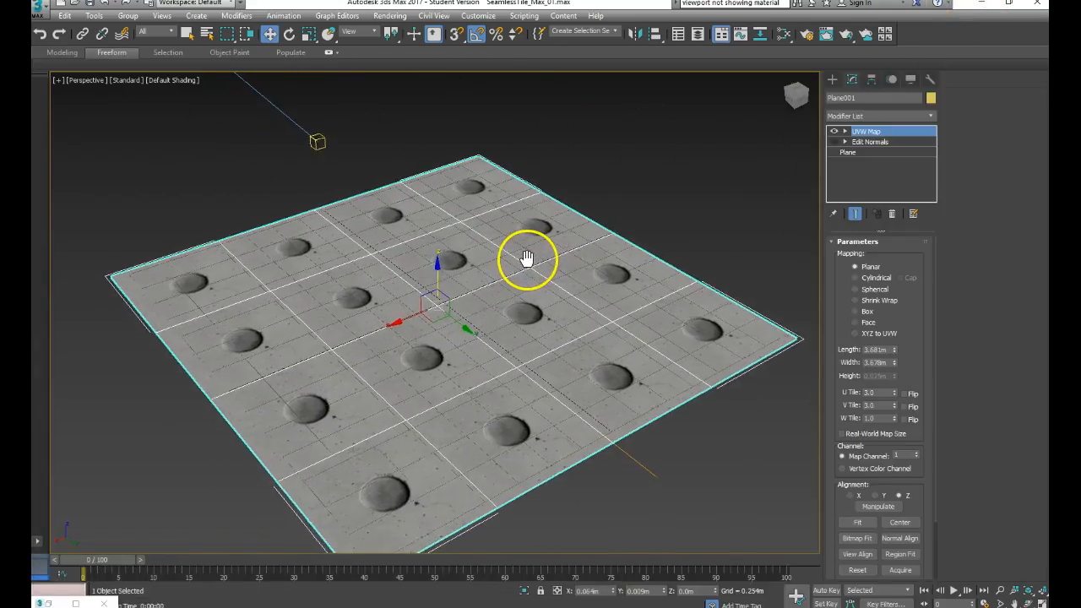
{"action": "key", "text": "shift+q"}
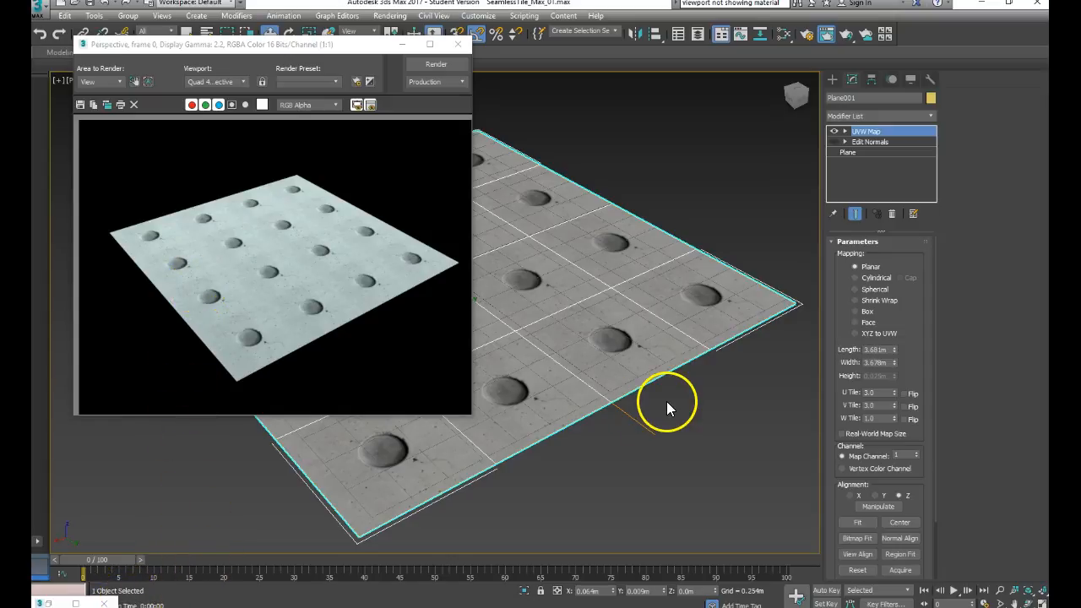
Reopen the Slate Material Editor, review Material #27's shader types, and keep Oren-Nayar-Blinn selected
{"action": "key", "text": "m"}
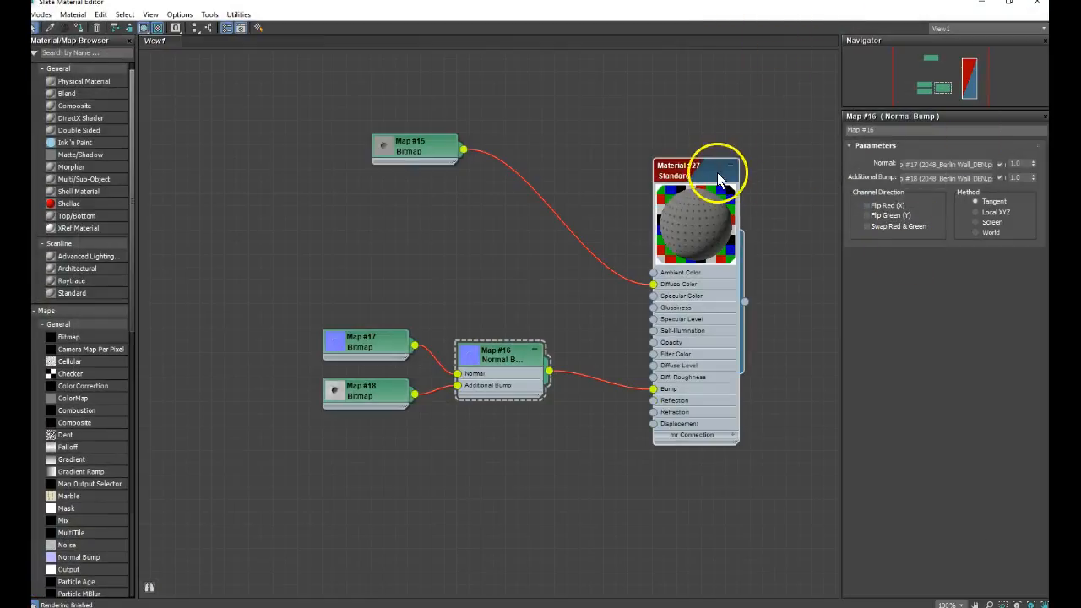
{"action": "double_click", "coordinate": [690, 173]}
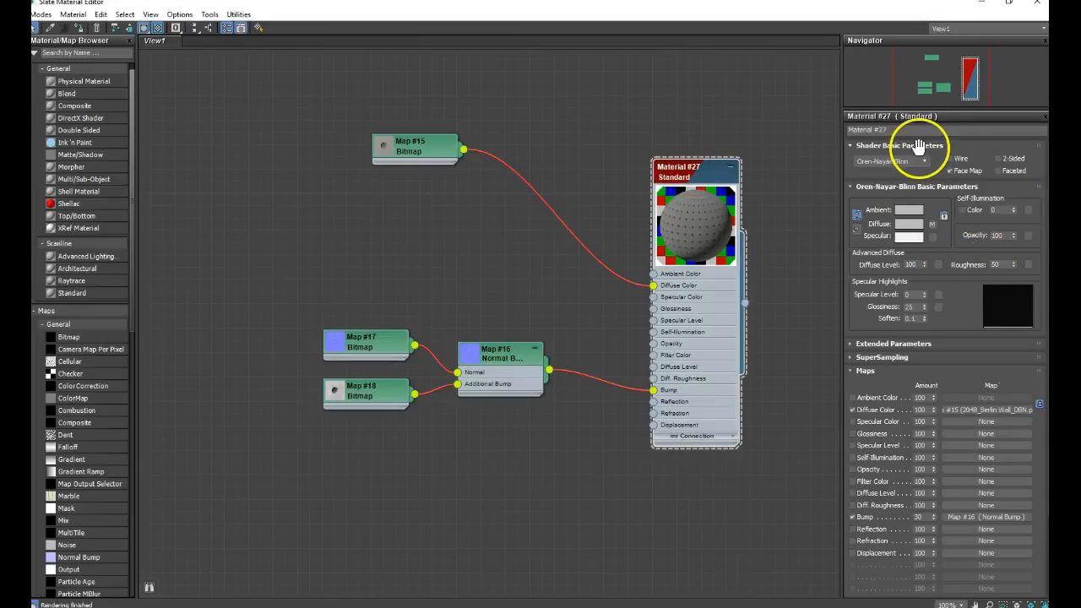
{"action": "left_click", "coordinate": [906, 160]}
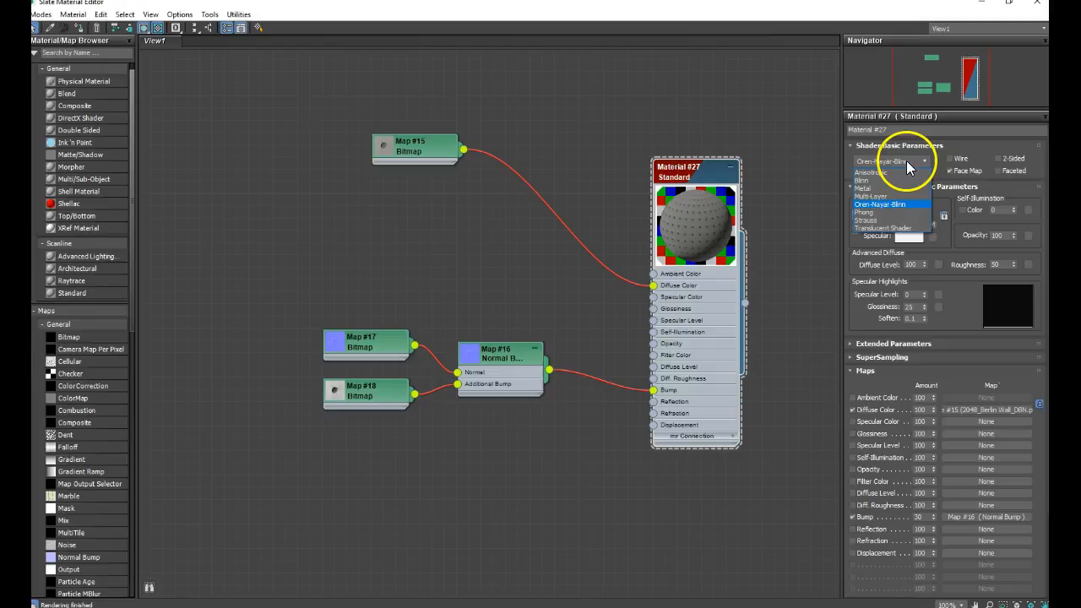
{"action": "left_click", "coordinate": [901, 205]}
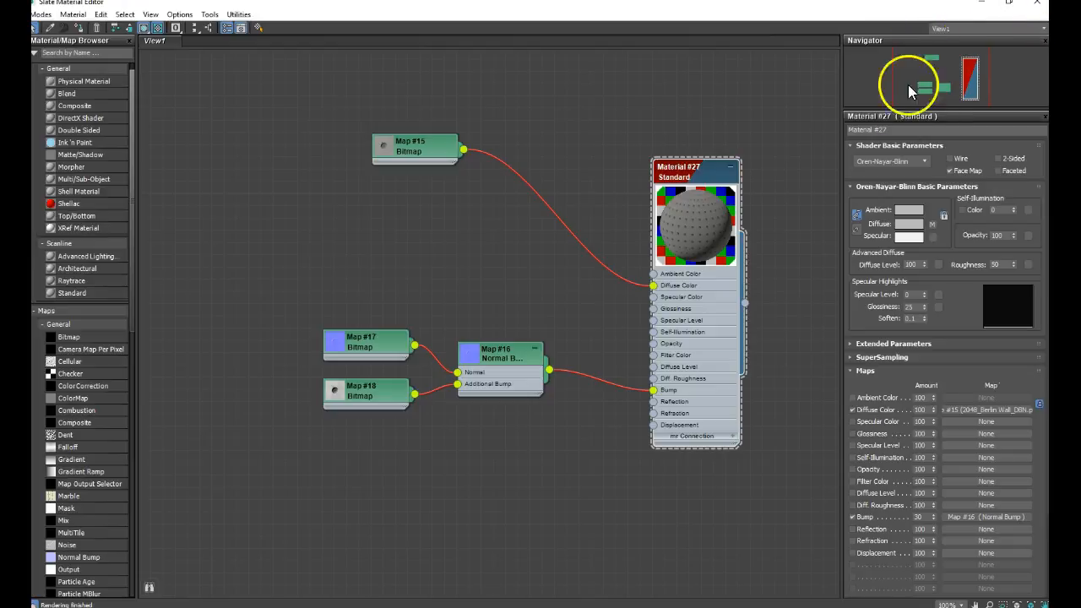
Restore the Slate Material Editor to a floating window, move it clear of the viewport, and close the render window
{"action": "double_click", "coordinate": [637, 16]}
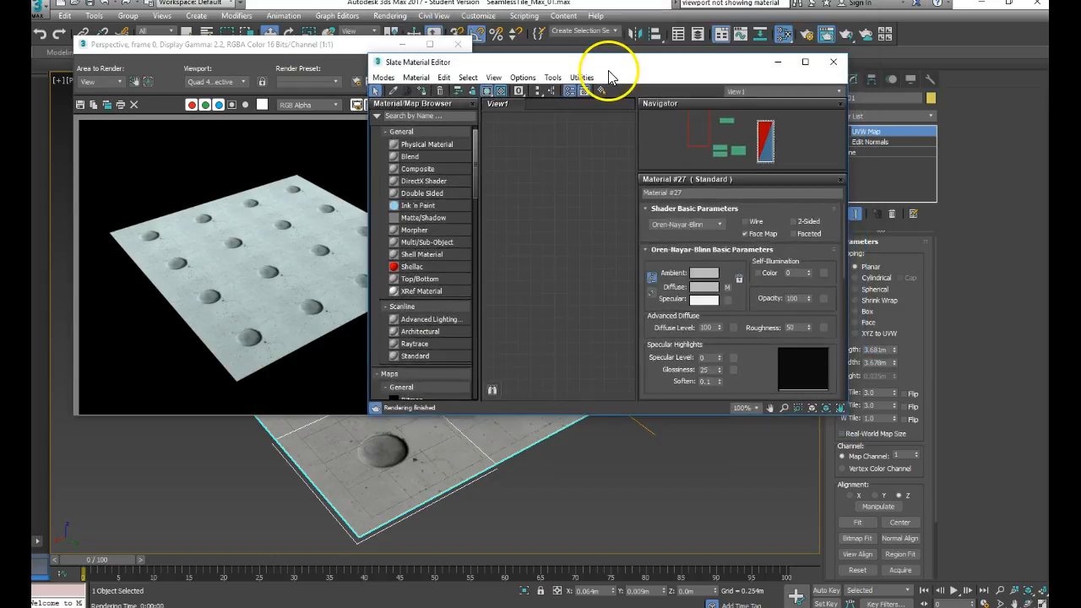
{"action": "left_click_drag", "start_coordinate": [616, 74], "coordinate": [1080, 81]}
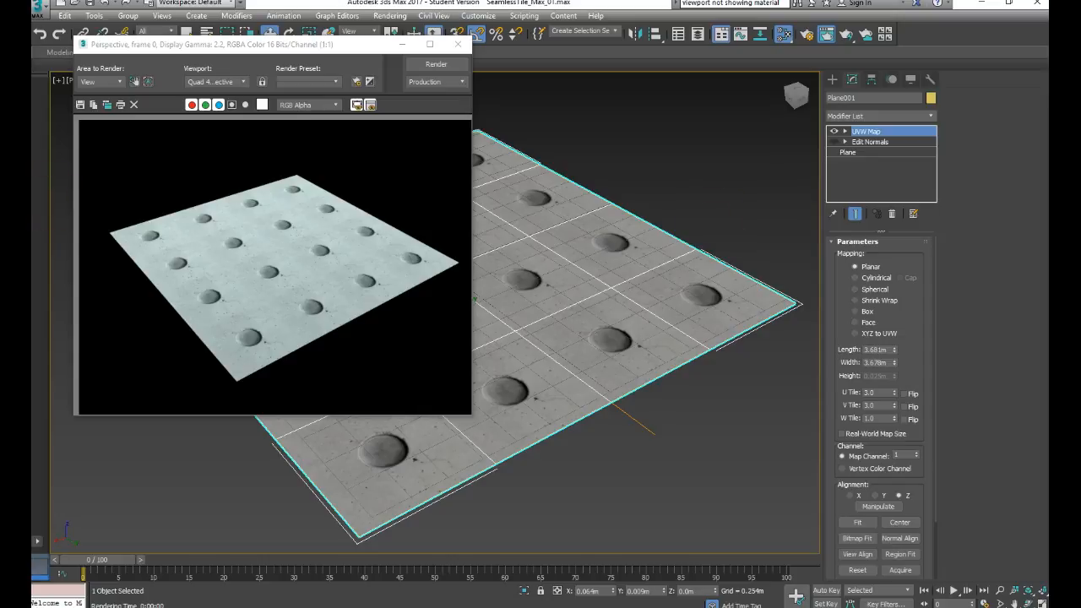
{"action": "left_click", "coordinate": [458, 44]}
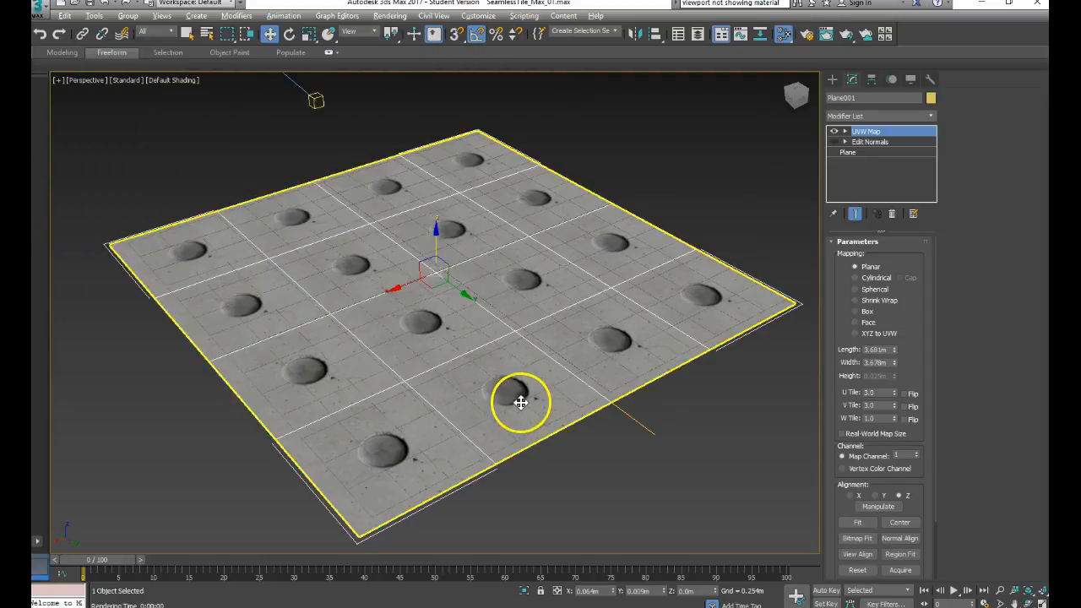
Render a low-angle close-up of the textured plane, close the render, and inspect the surface from a higher angle
{"action": "middle_click_drag", "start_coordinate": [516, 398], "coordinate": [521, 388], "text": "alt"}
{"action": "scroll", "coordinate": [520, 386], "scroll_direction": "up", "scroll_amount": 8}
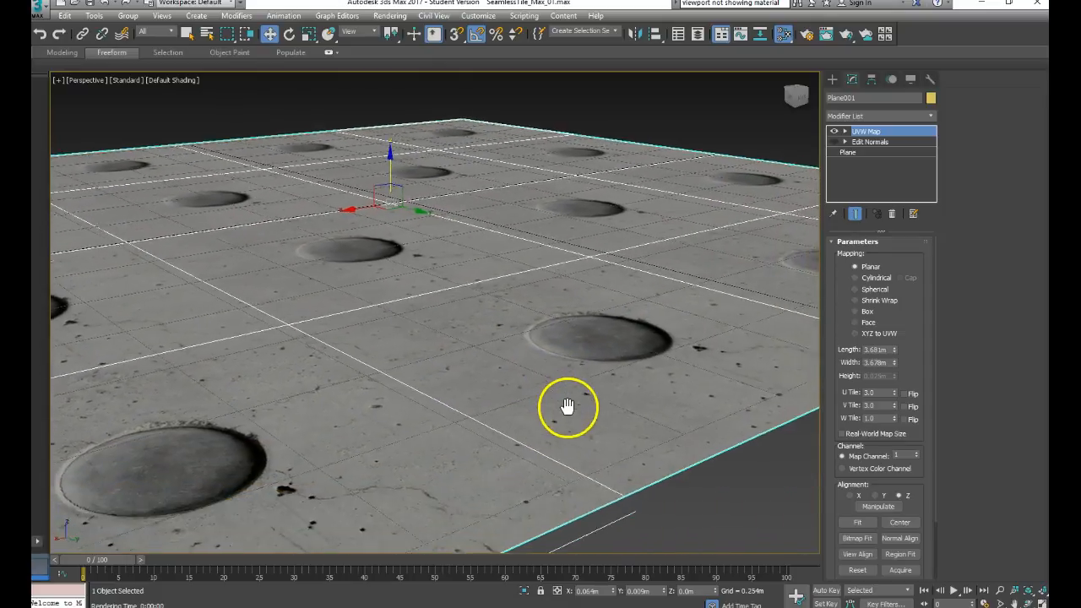
{"action": "key", "text": "shift+q"}
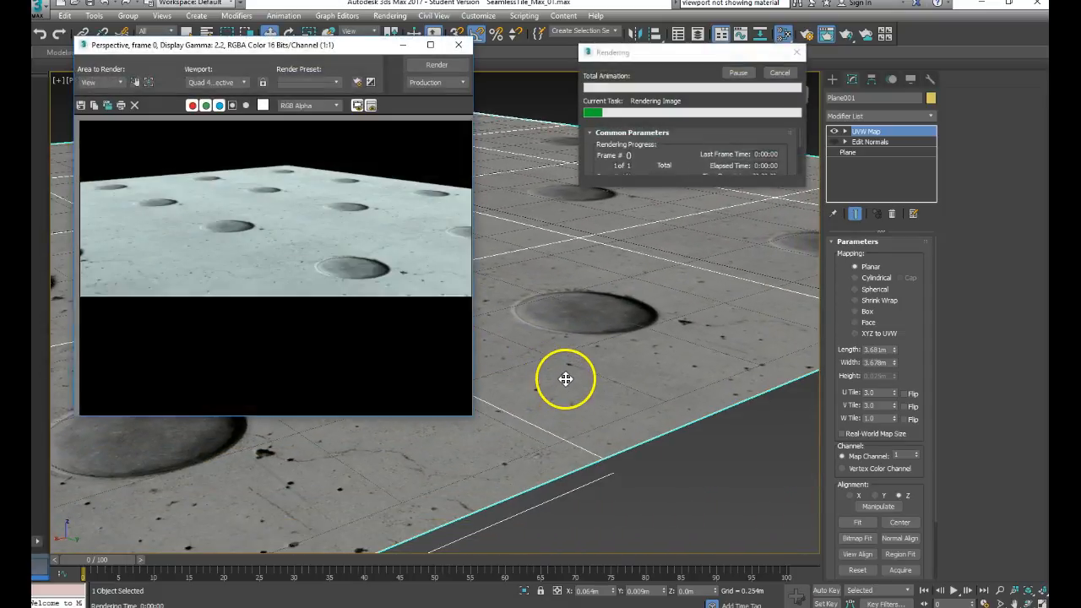
{"action": "left_click", "coordinate": [458, 45]}
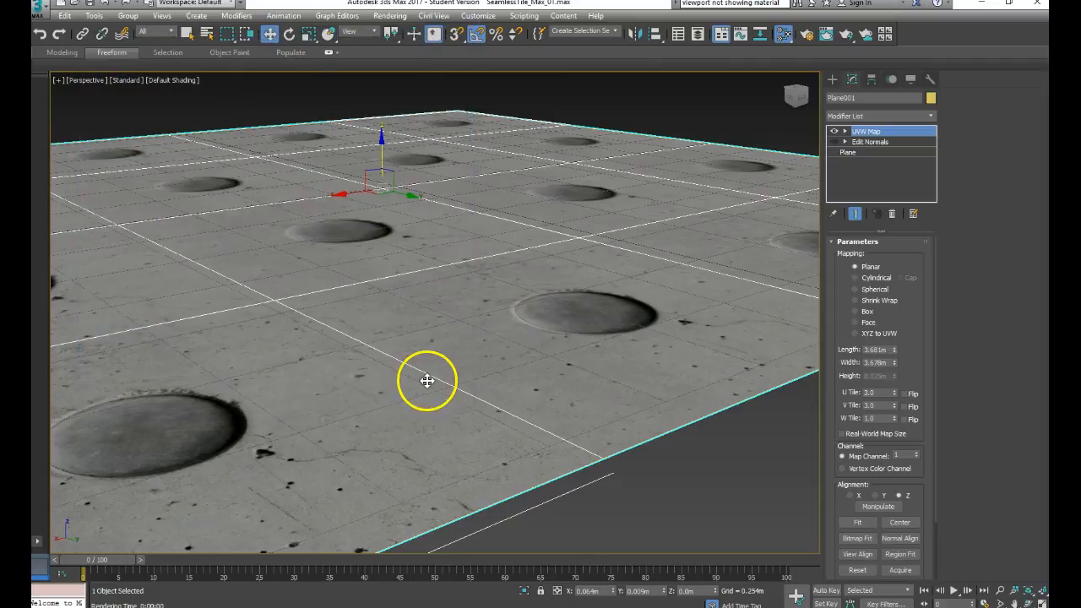
{"action": "middle_click_drag", "start_coordinate": [430, 352], "coordinate": [451, 346], "text": "alt"}
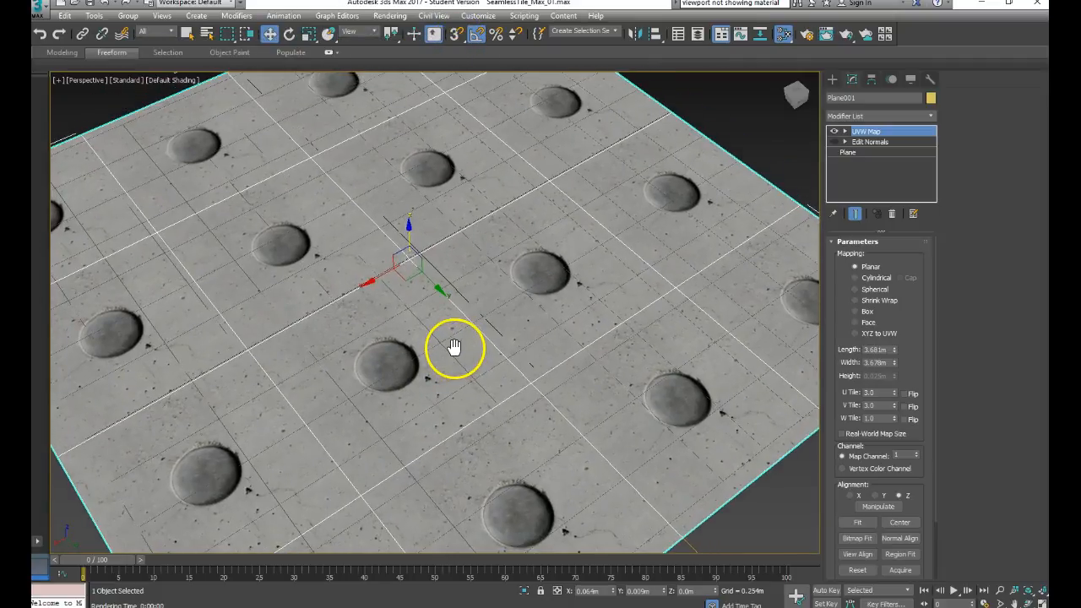
Render the textured plane from the higher angle and open the Slate Material Editor maximized
{"action": "key", "text": "shift+q"}
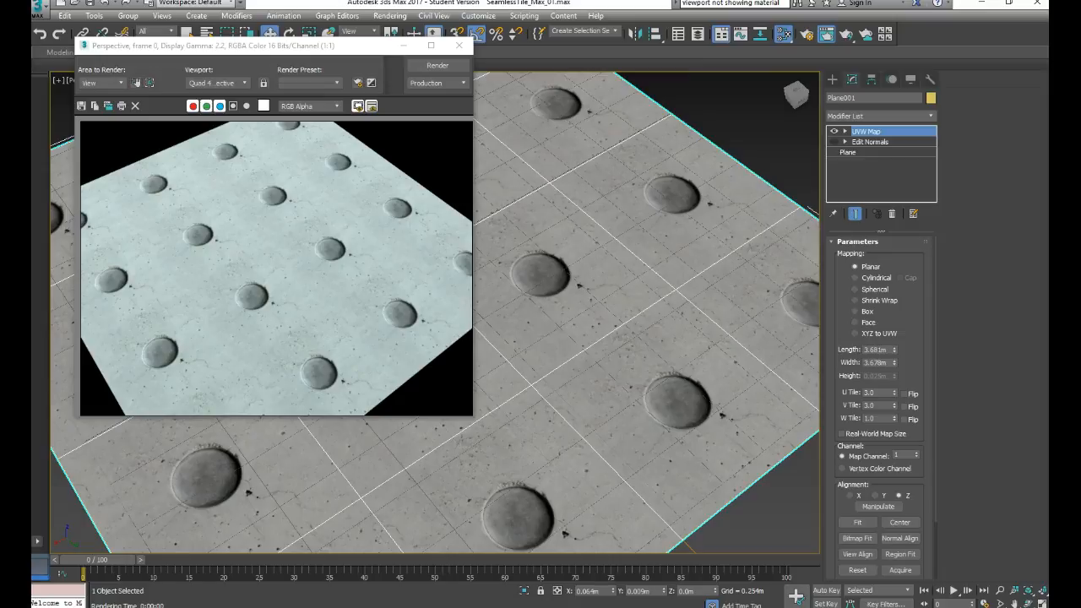
{"action": "key", "text": "m"}
{"action": "left_click_drag", "start_coordinate": [697, 145], "coordinate": [569, 89]}
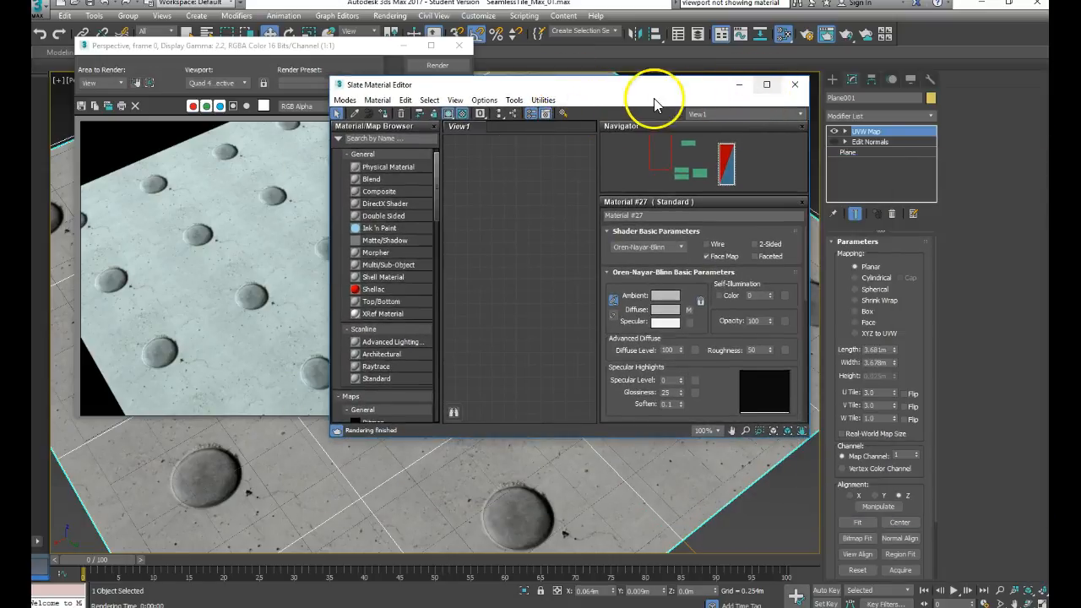
{"action": "left_click", "coordinate": [767, 86]}
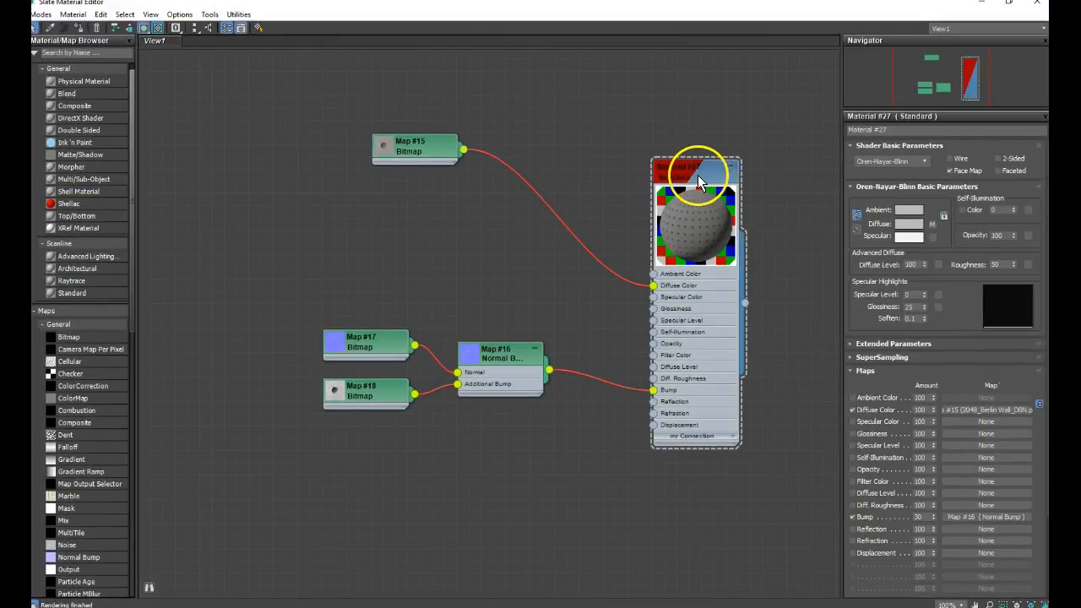
Switch Material #27's shader type to Phong and render the Perspective view for comparison
{"action": "left_click", "coordinate": [145, 31]}
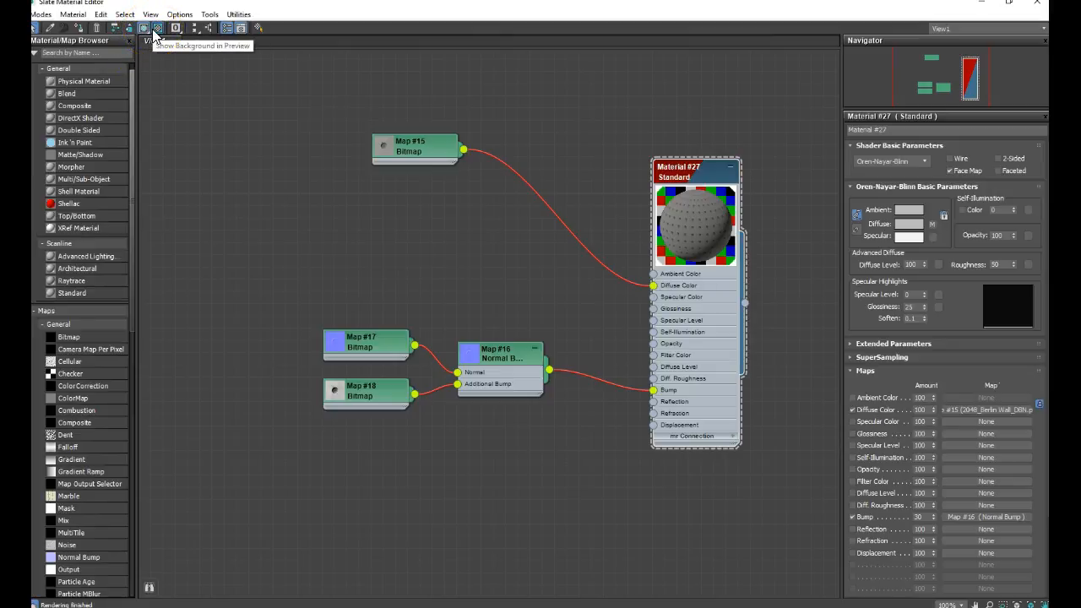
{"action": "left_click", "coordinate": [157, 31]}
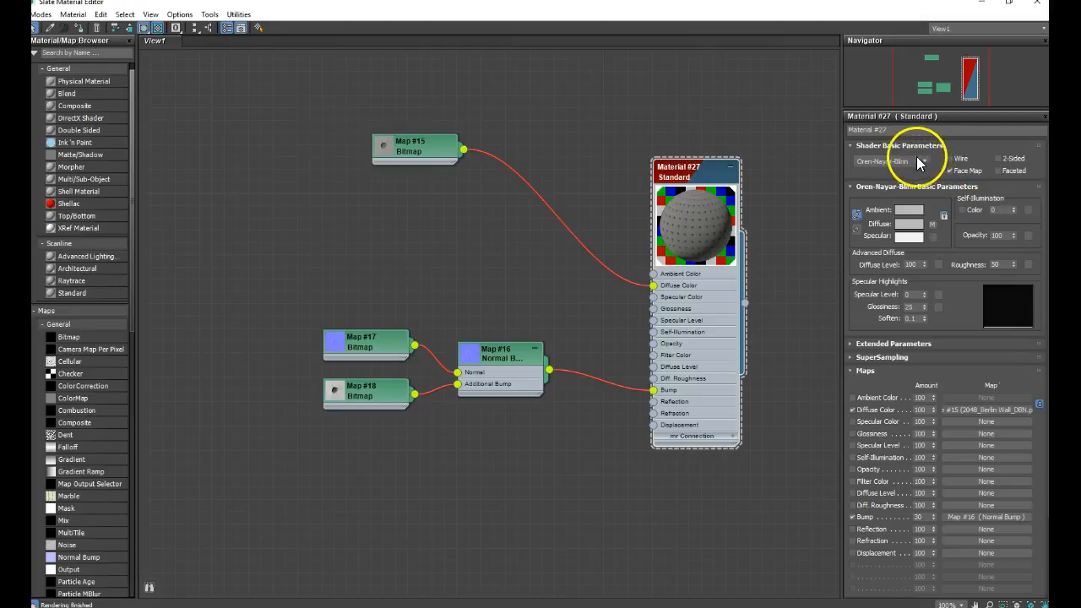
{"action": "left_click", "coordinate": [925, 162]}
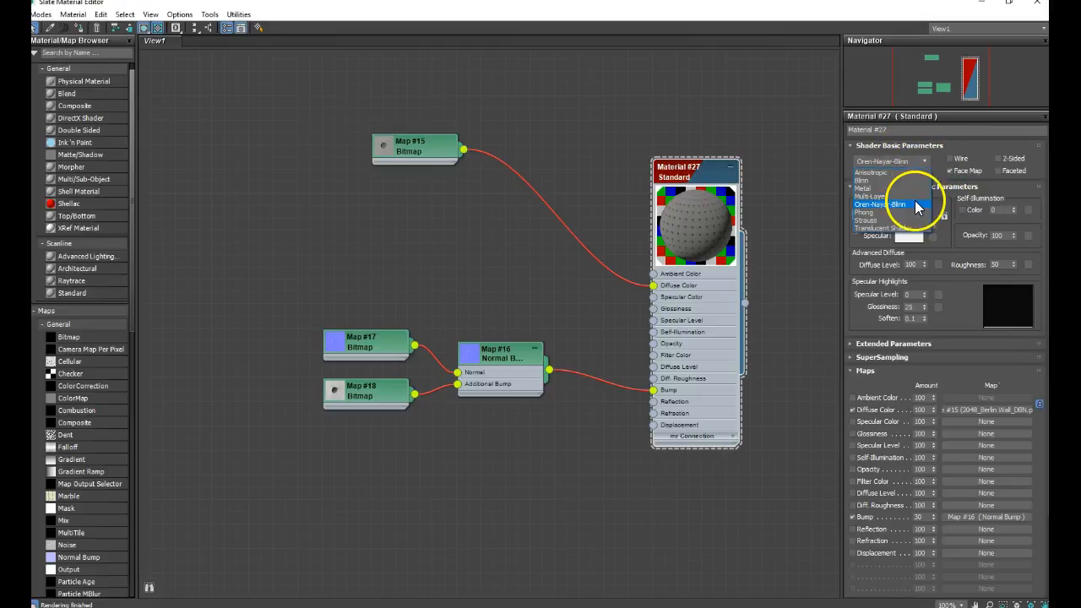
{"action": "left_click", "coordinate": [896, 211]}
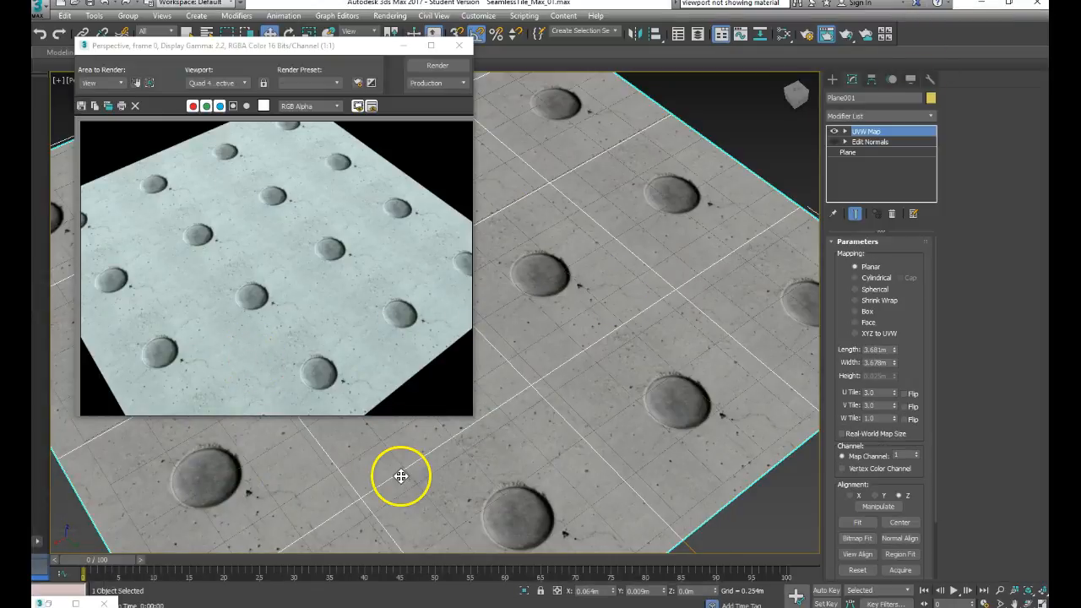
{"action": "key", "text": "shift+q"}
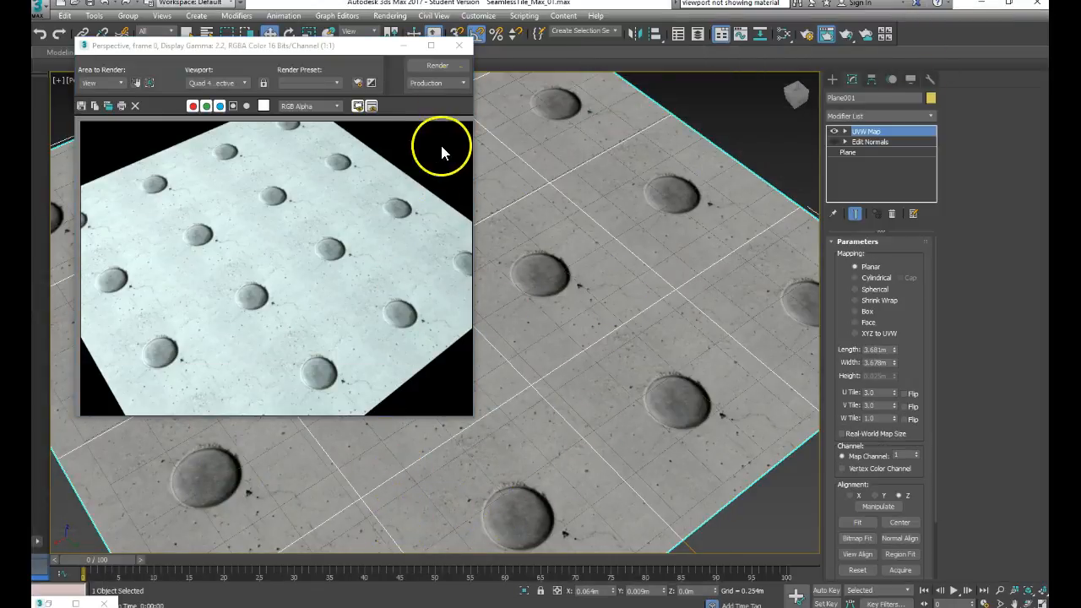
Close the render window and render the plane from a lower viewing angle
{"action": "left_click", "coordinate": [466, 46]}
{"action": "scroll", "coordinate": [456, 239], "scroll_direction": "up", "scroll_amount": 4}
{"action": "middle_click_drag", "start_coordinate": [458, 239], "coordinate": [547, 204]}
{"action": "middle_click_drag", "start_coordinate": [547, 204], "coordinate": [553, 176], "text": "alt"}
{"action": "key", "text": "shift+q"}
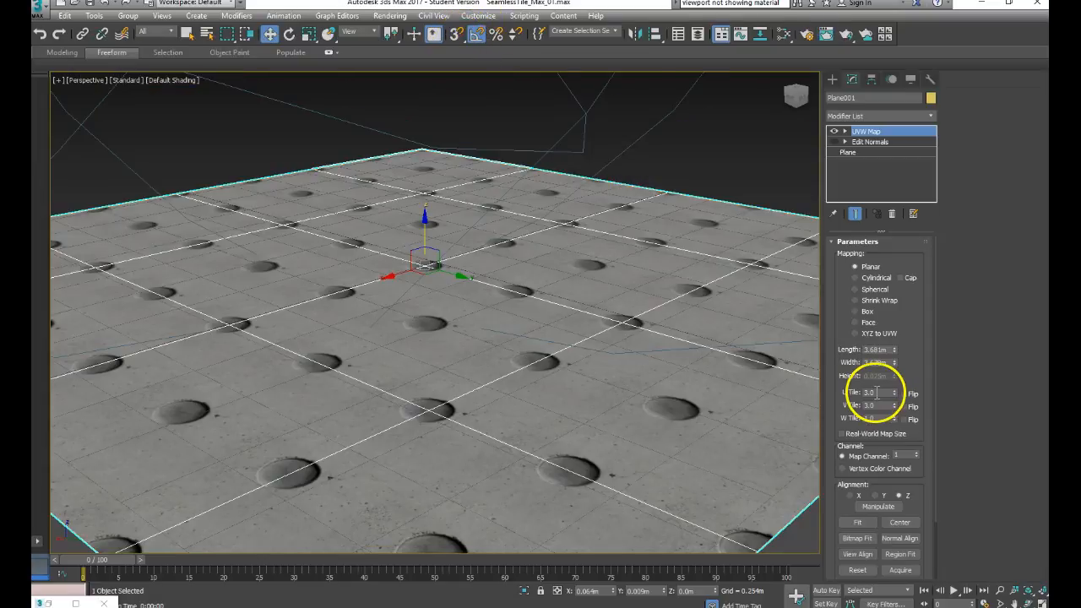
{"action": "double_click", "coordinate": [873, 392]}
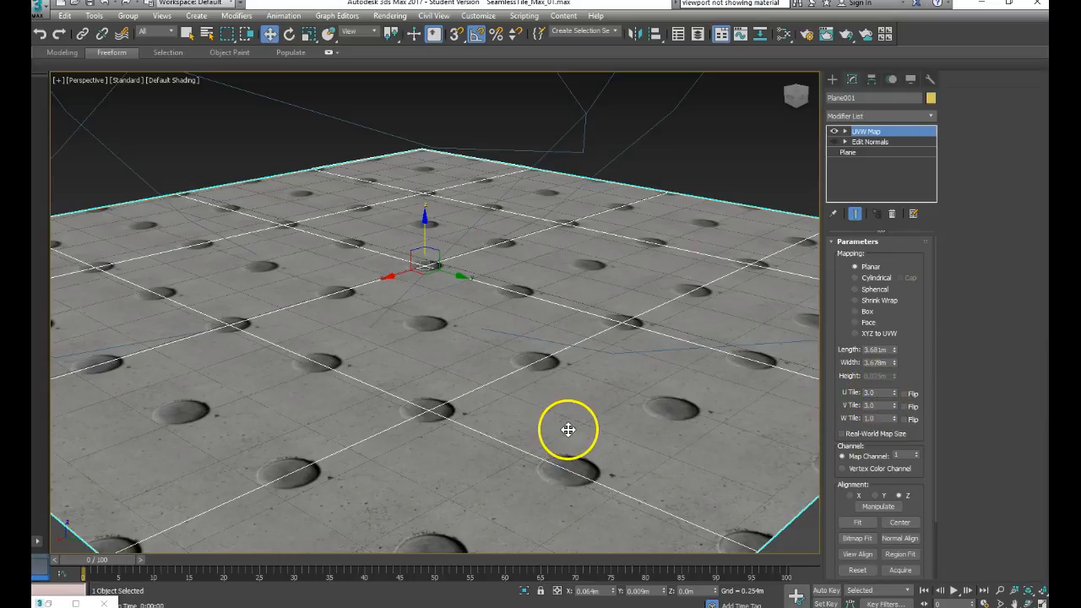
Set Material #27's shader type to Oren-Nayar-Blinn, minimize the Slate Material Editor and render the low-angle view
{"action": "key", "text": "m"}
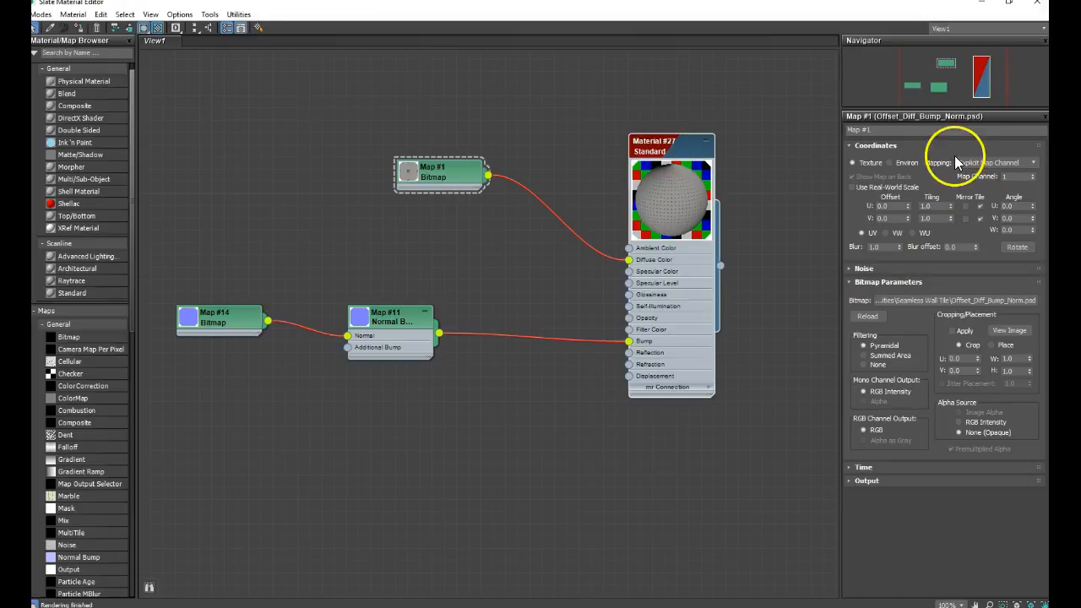
{"action": "left_click", "coordinate": [659, 148]}
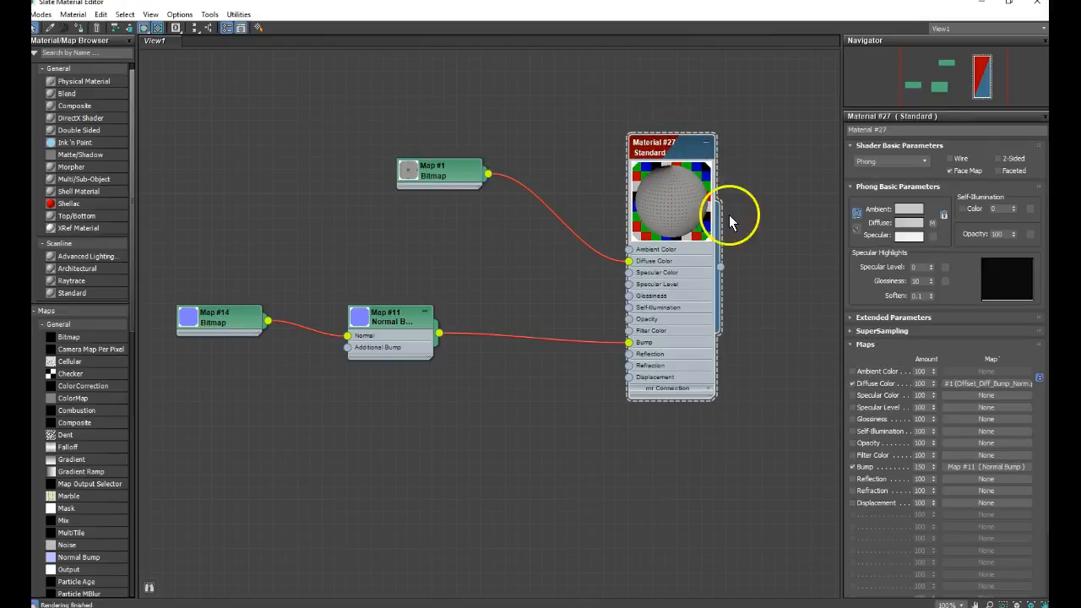
{"action": "left_click", "coordinate": [925, 161]}
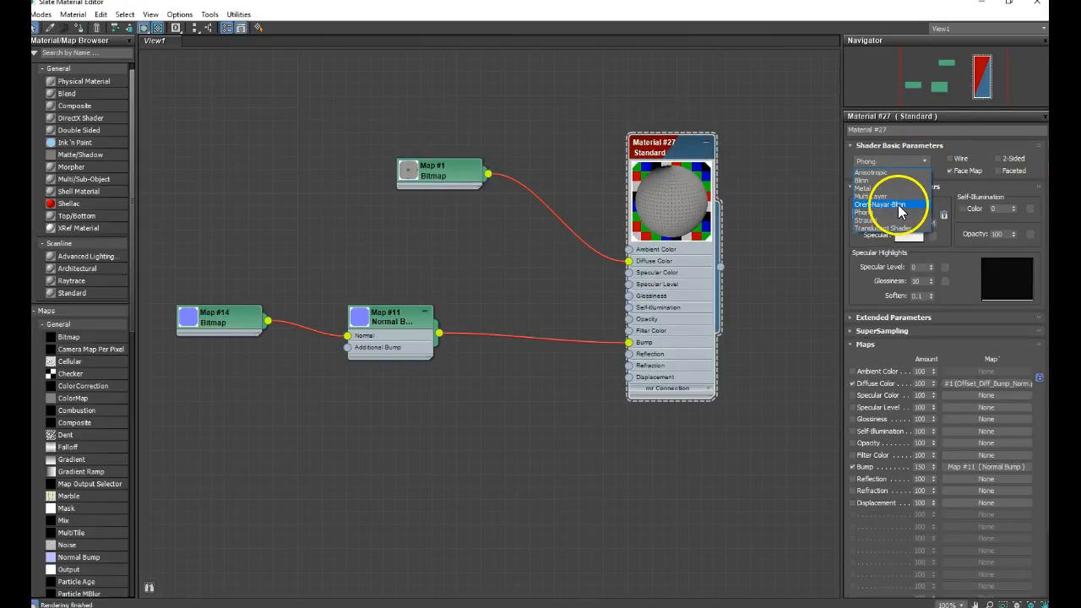
{"action": "left_click", "coordinate": [899, 205]}
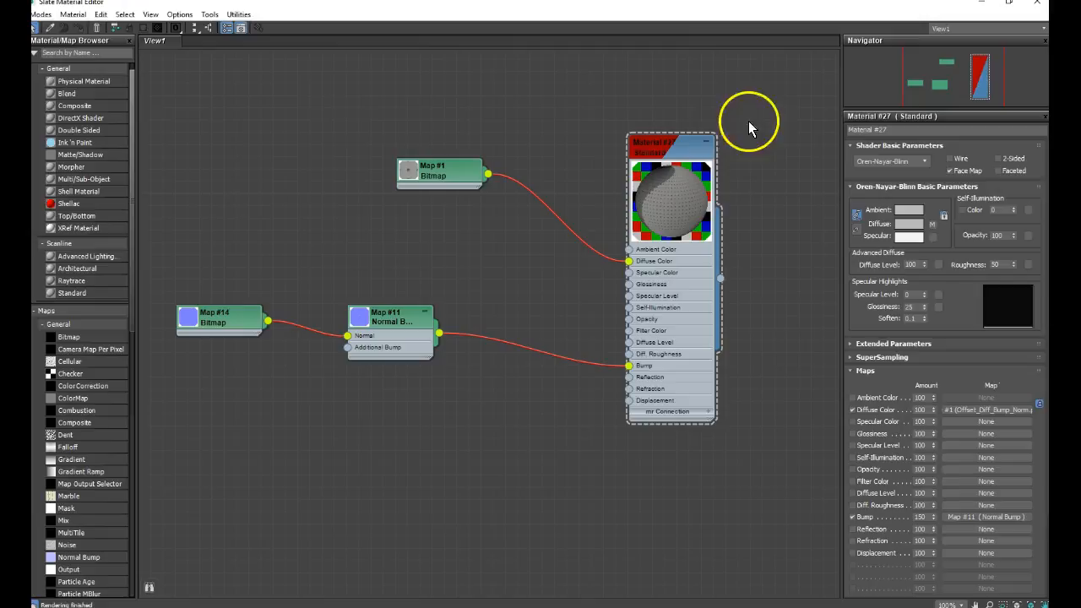
{"action": "left_click", "coordinate": [980, 10]}
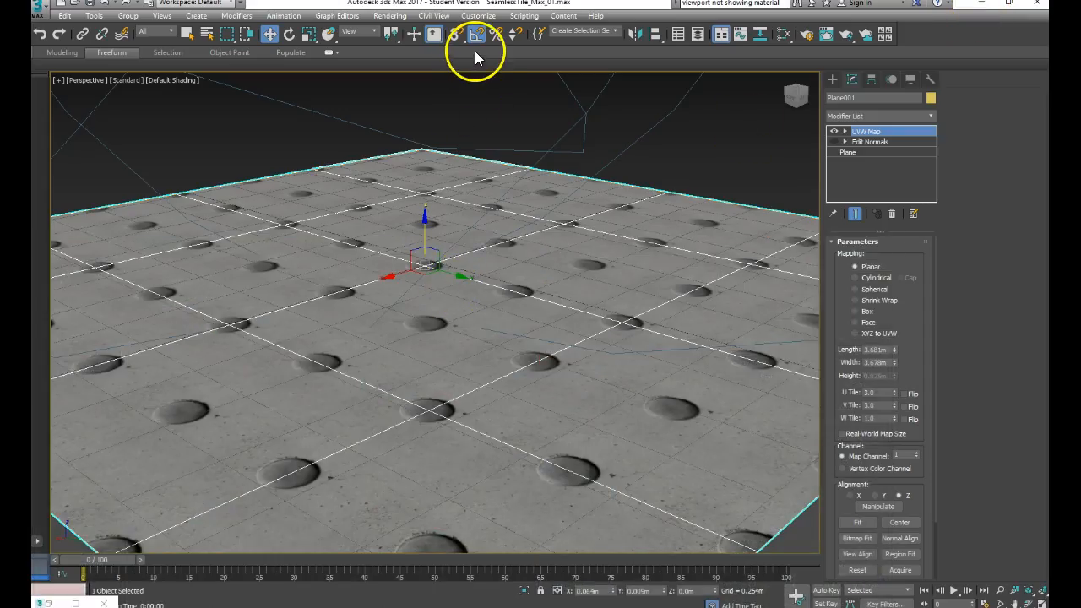
{"action": "key", "text": "shift+q"}
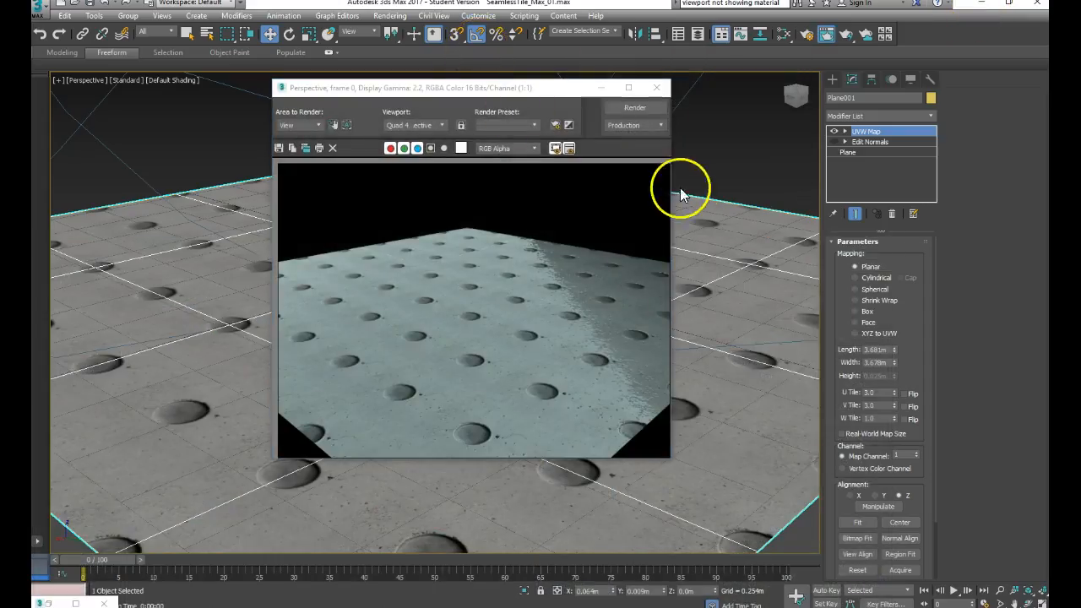